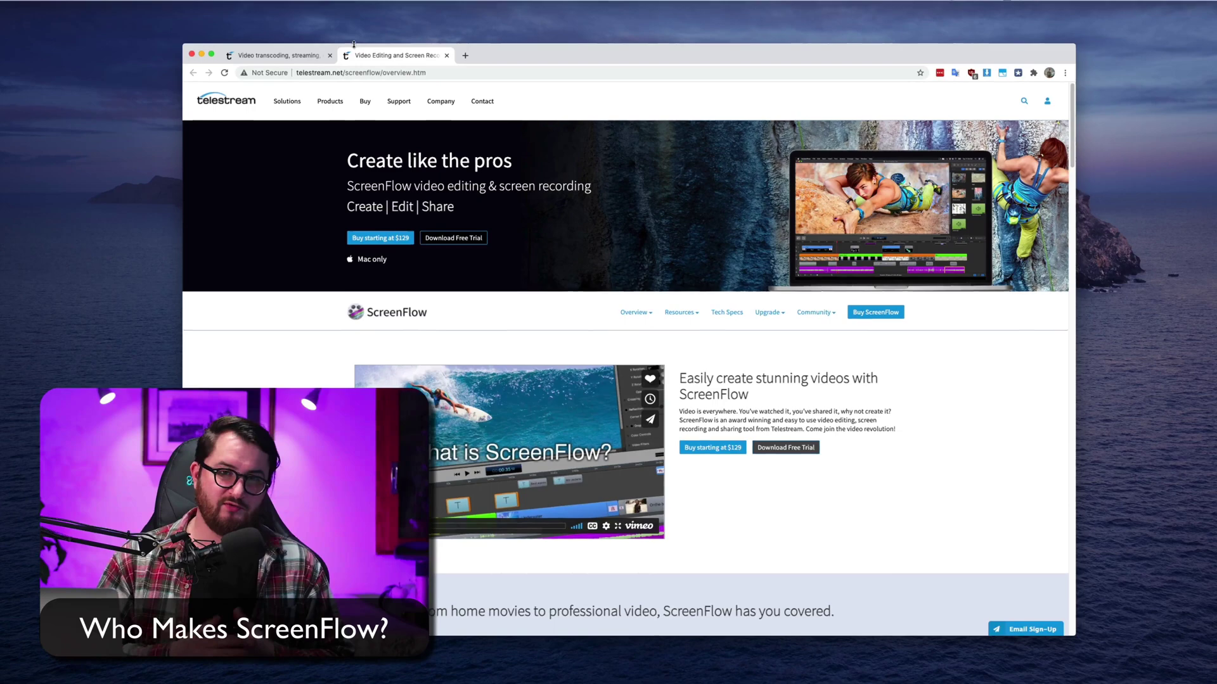
Scroll the Telestream home page down to its customer list, then minimize Chrome
key("ctrl+shift+Tab")
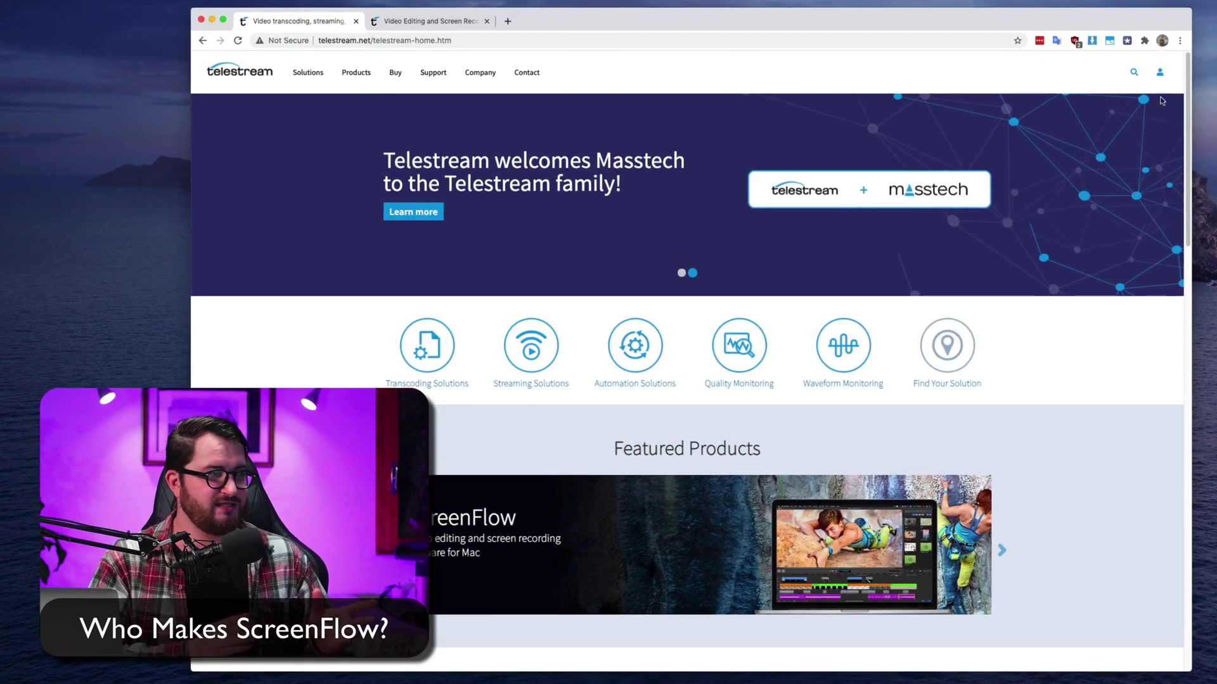
scroll(678, 349, "down", 10)
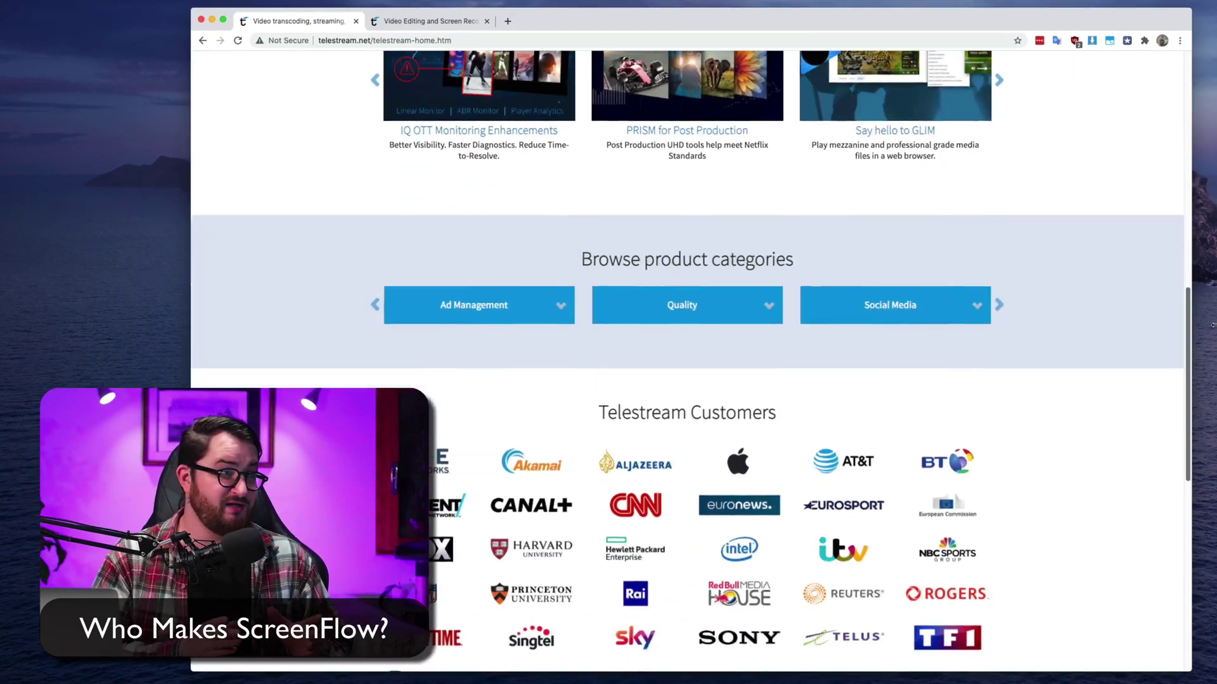
scroll(1212, 325, "down", 4)
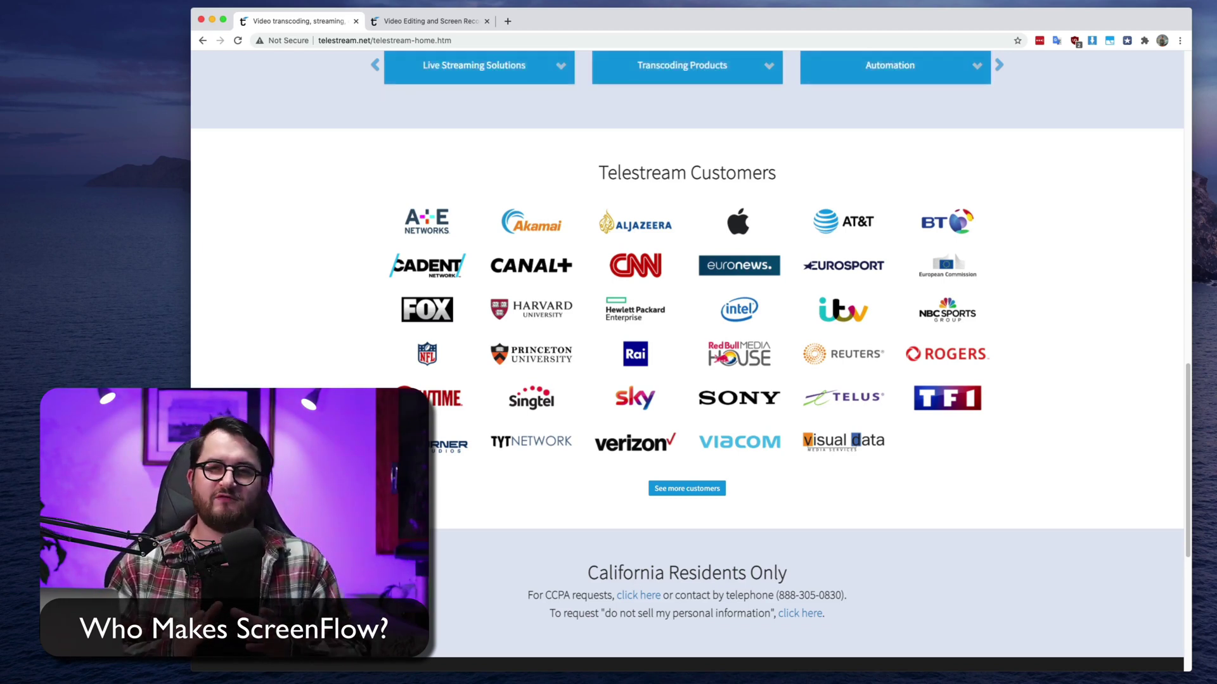
left_click(214, 20)
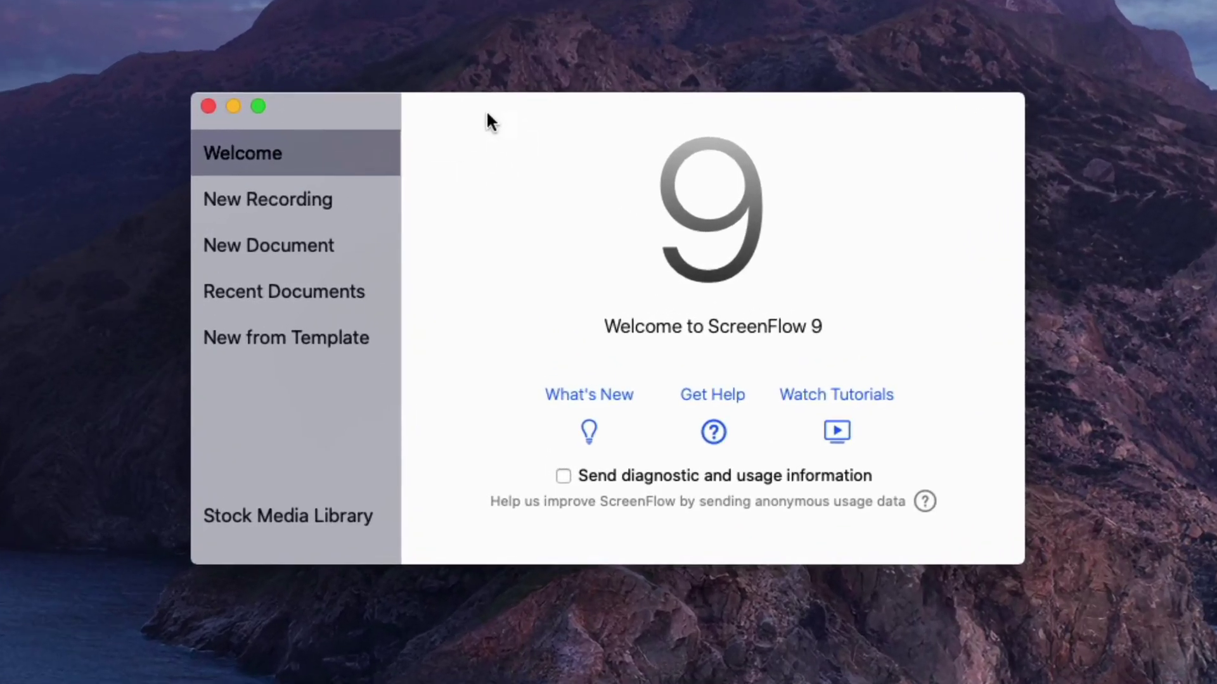
Start a new recording capturing the DP and RTD32V3H-H6A displays plus the iOS device
left_click(262, 198)
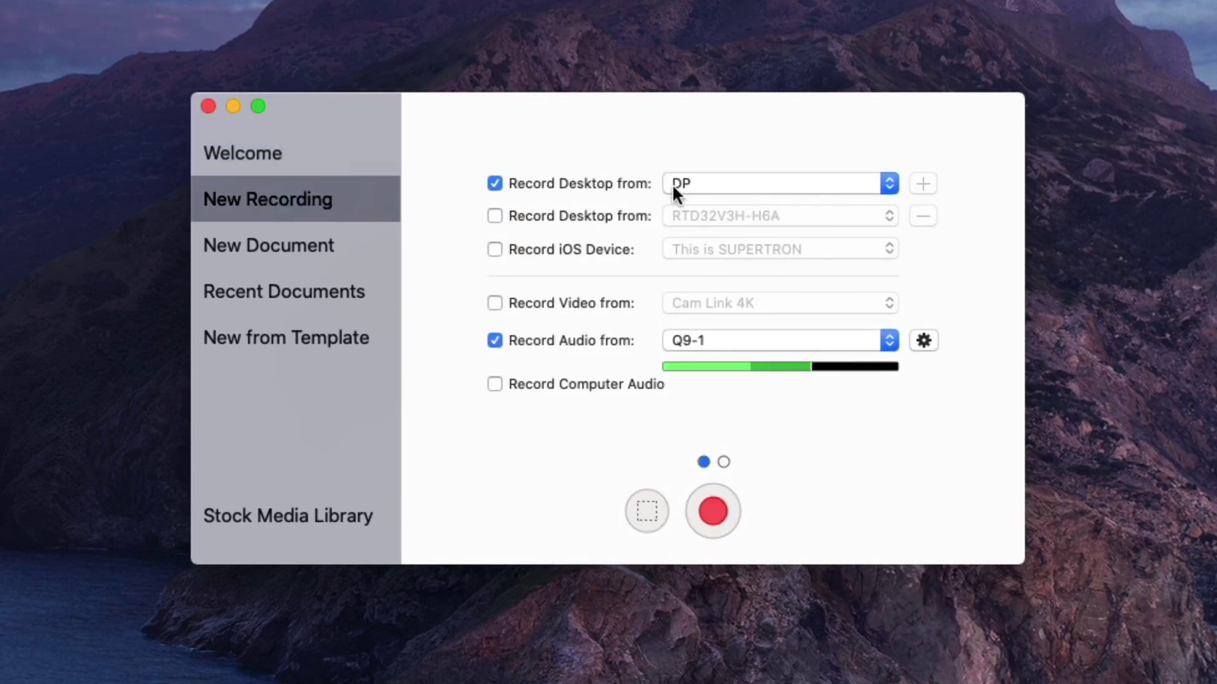
left_click(722, 178)
left_click(722, 179)
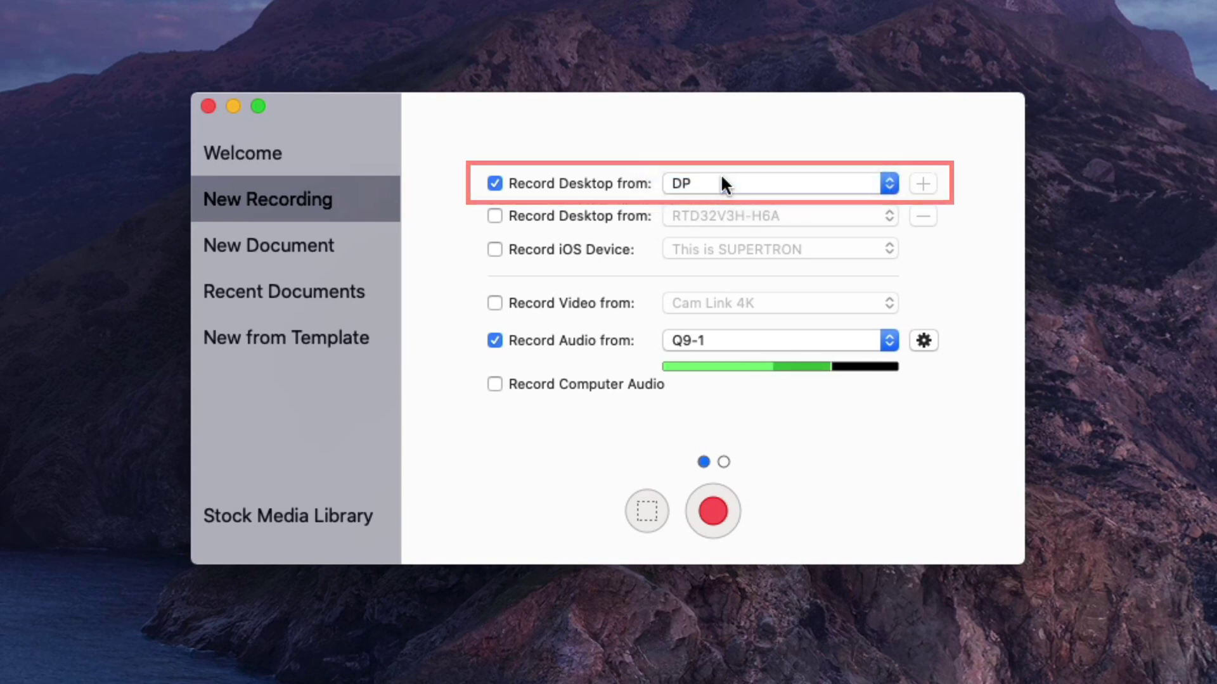
left_click(495, 216)
left_click(819, 219)
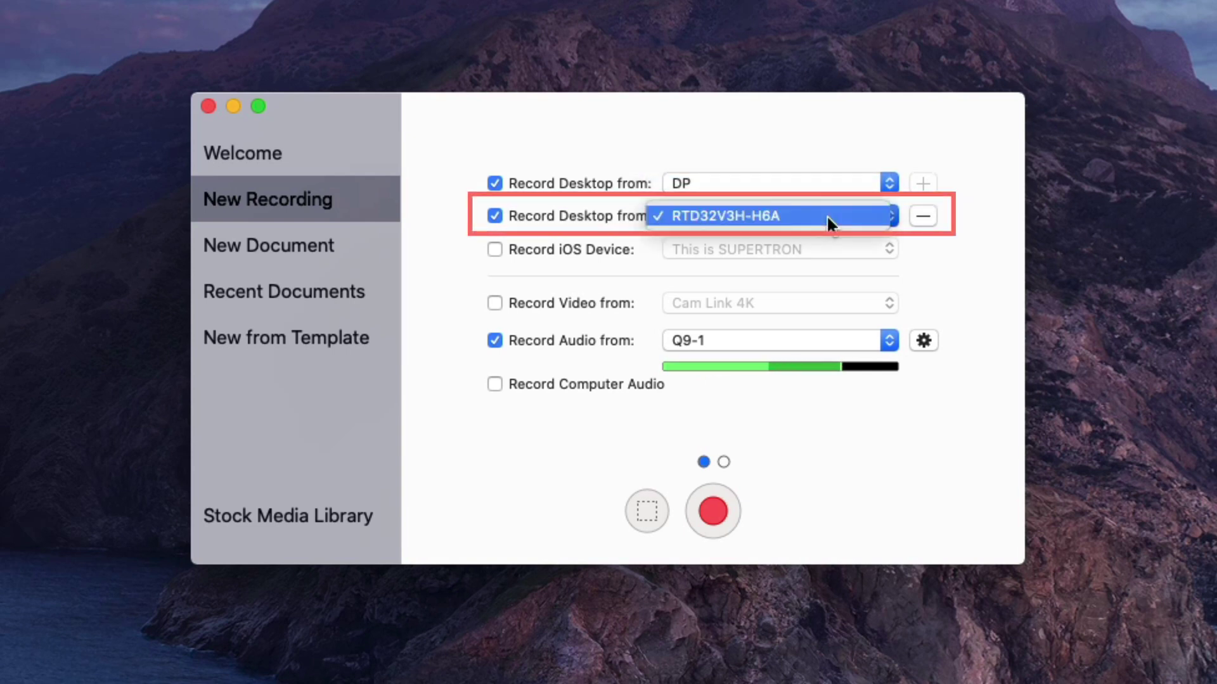
left_click(769, 218)
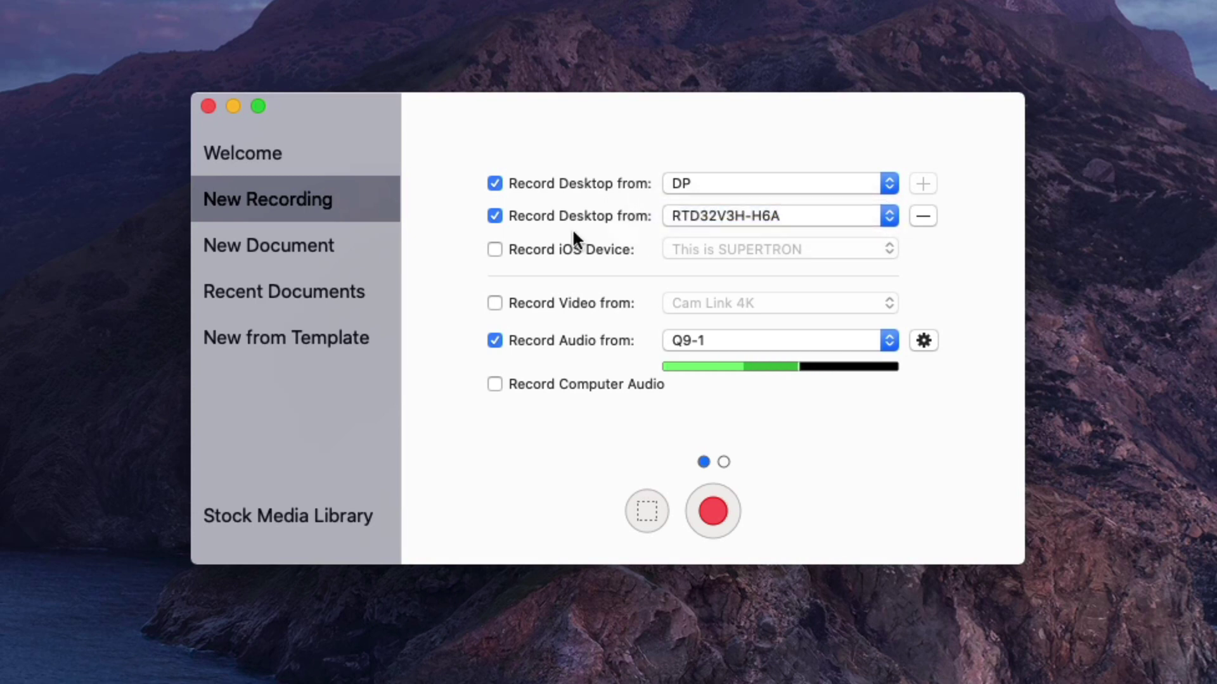
left_click(494, 249)
left_click(731, 247)
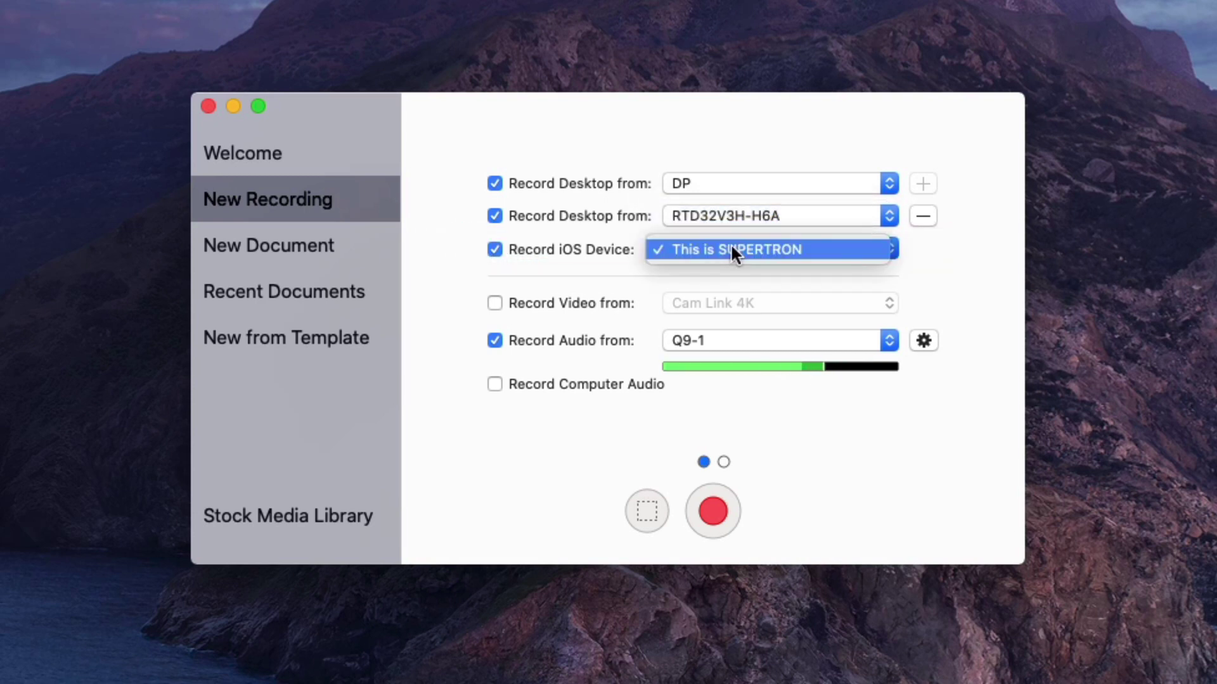
left_click(730, 247)
Add Cam Link 4K video at 1920 x 1080, the Q9-1 microphone, and computer audio
left_click(546, 306)
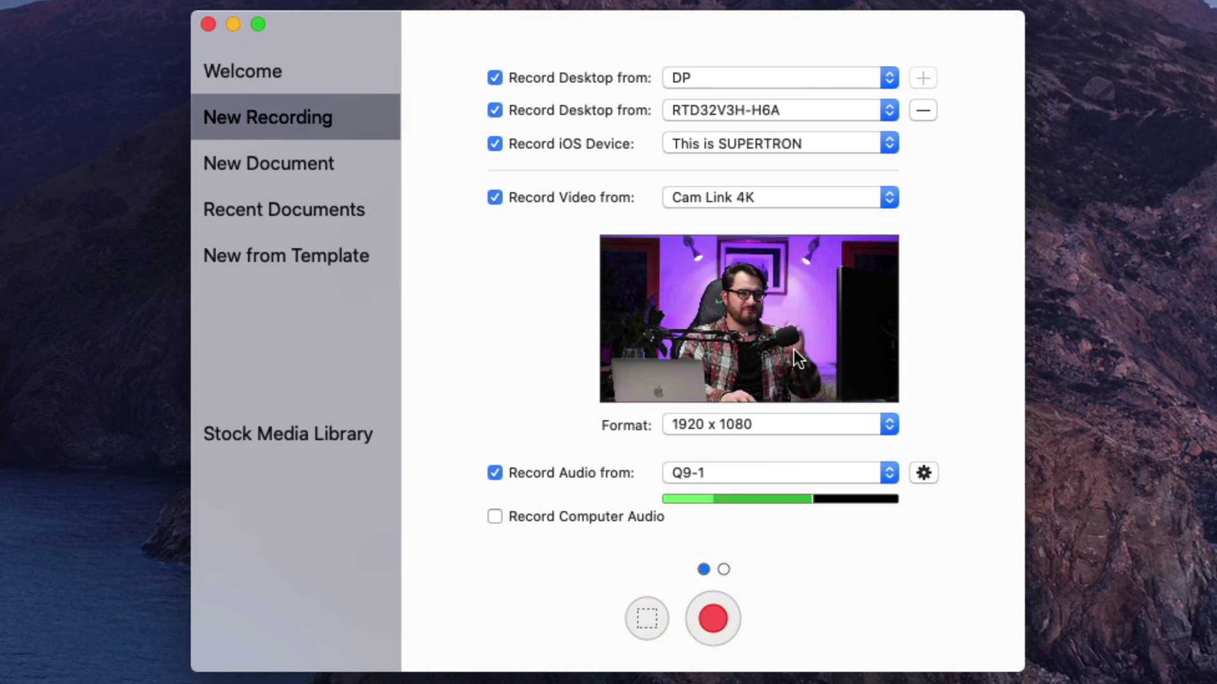
left_click(753, 197)
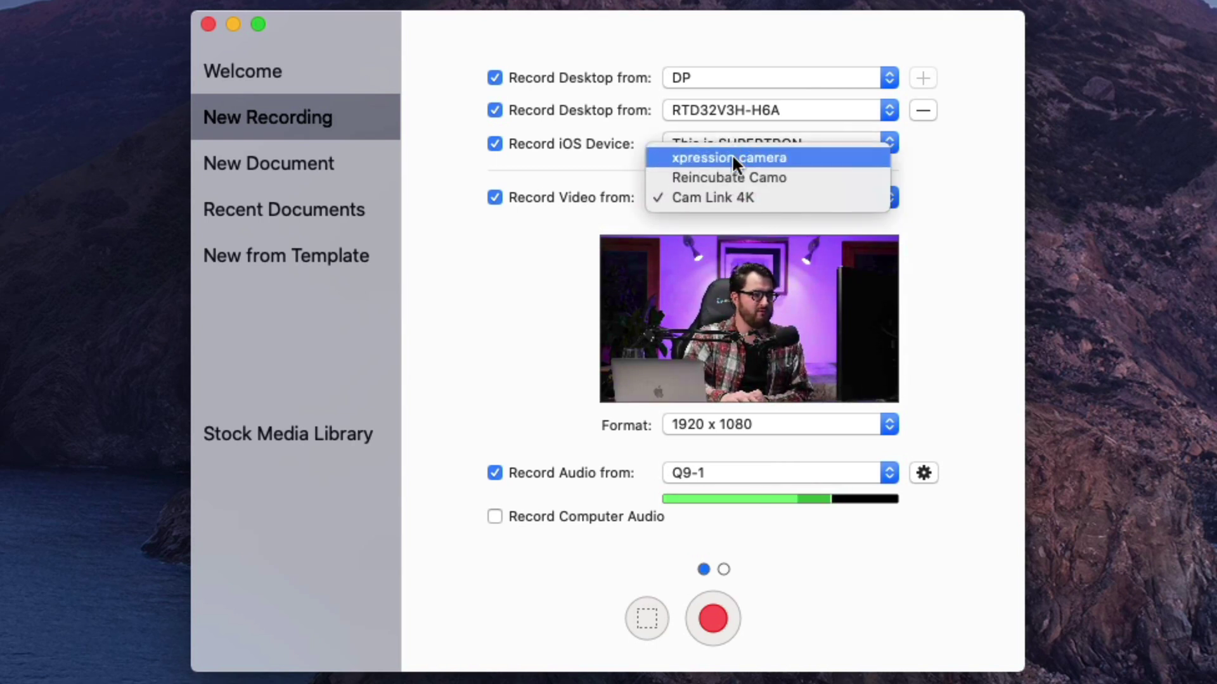
left_click(572, 189)
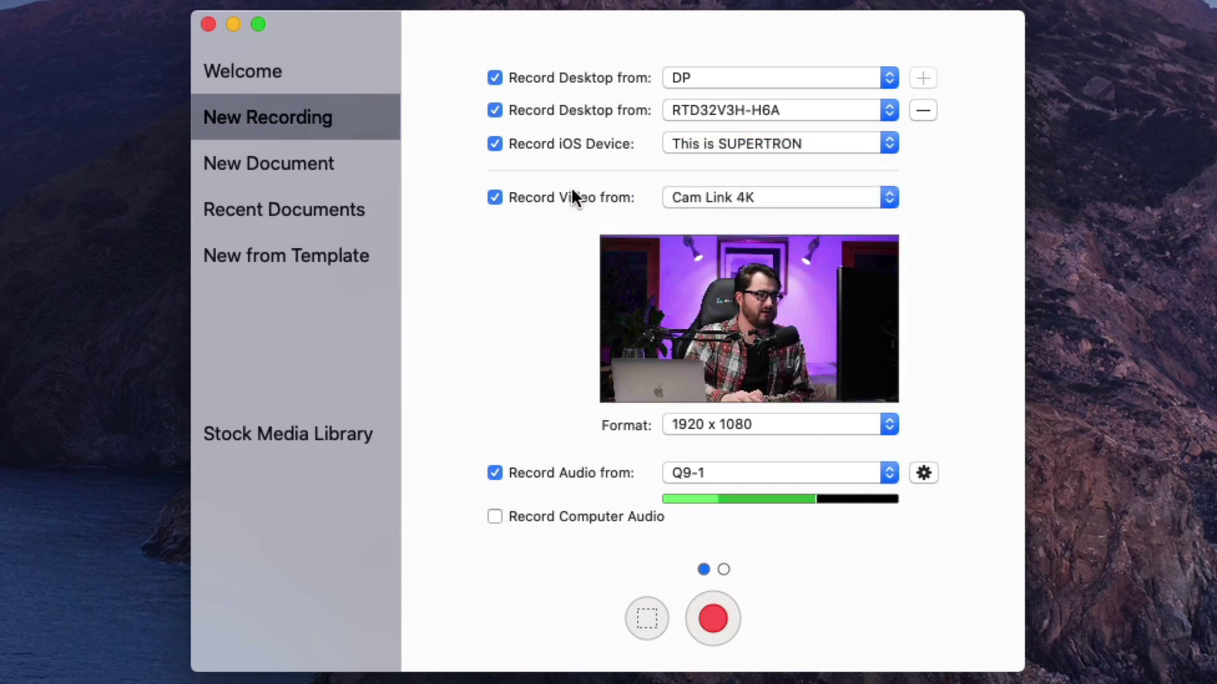
left_click(721, 420)
left_click(721, 420)
left_click(778, 472)
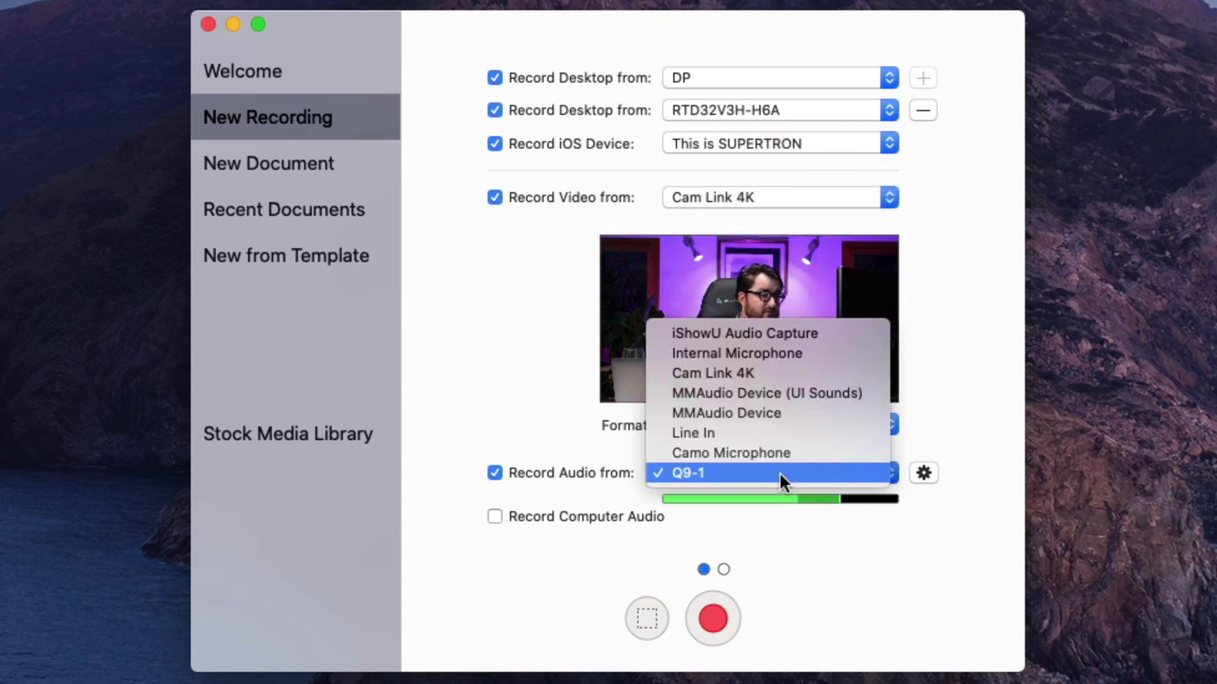
left_click(937, 497)
left_click(925, 474)
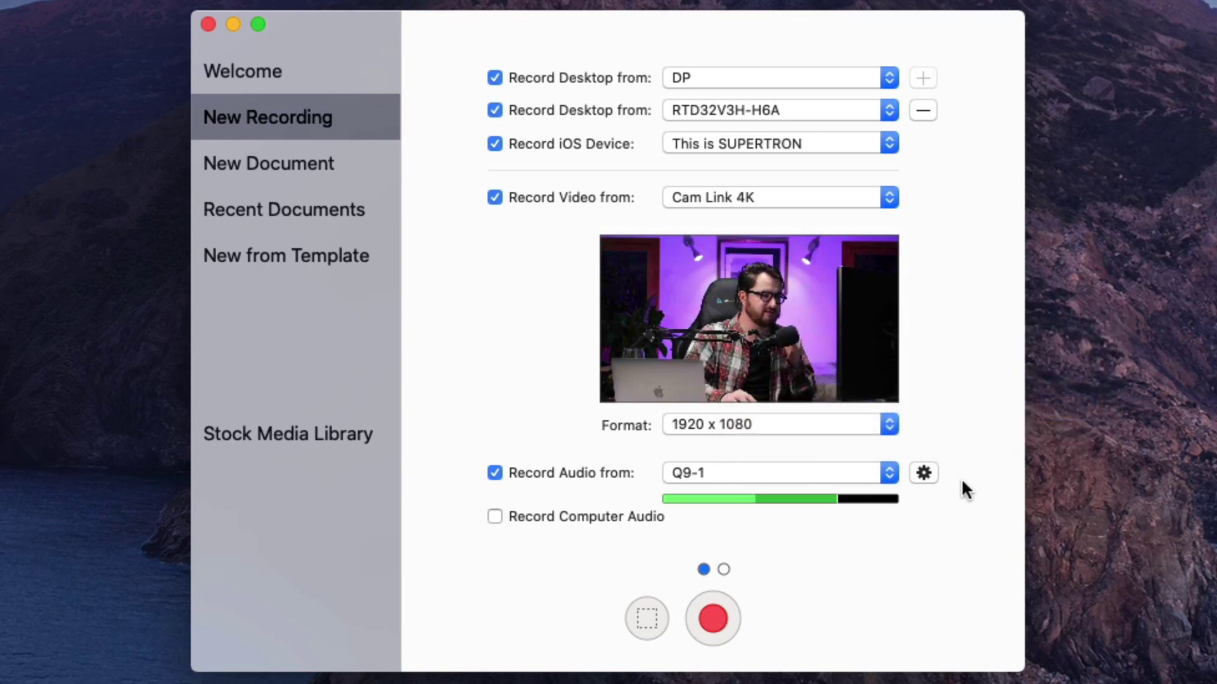
left_click(578, 515)
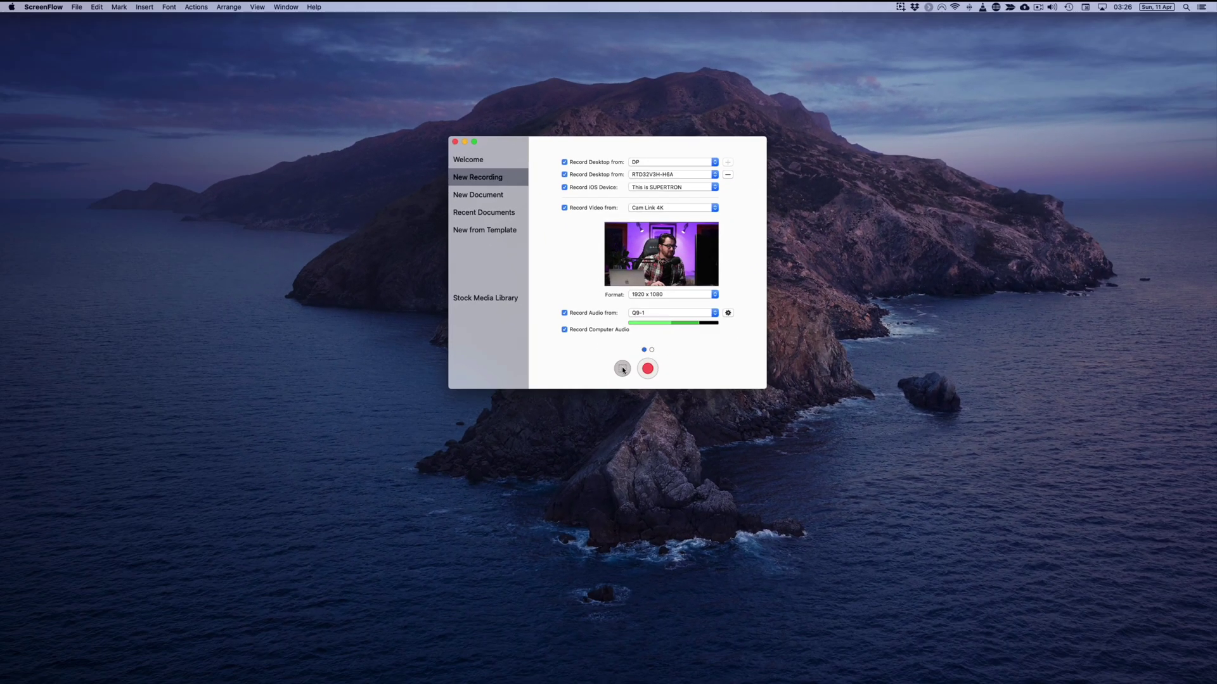
Switch to region capture, then shrink and reposition the capture rectangle
left_click(633, 473)
left_click_drag(1058, 620, 736, 418)
left_click_drag(463, 247, 570, 309)
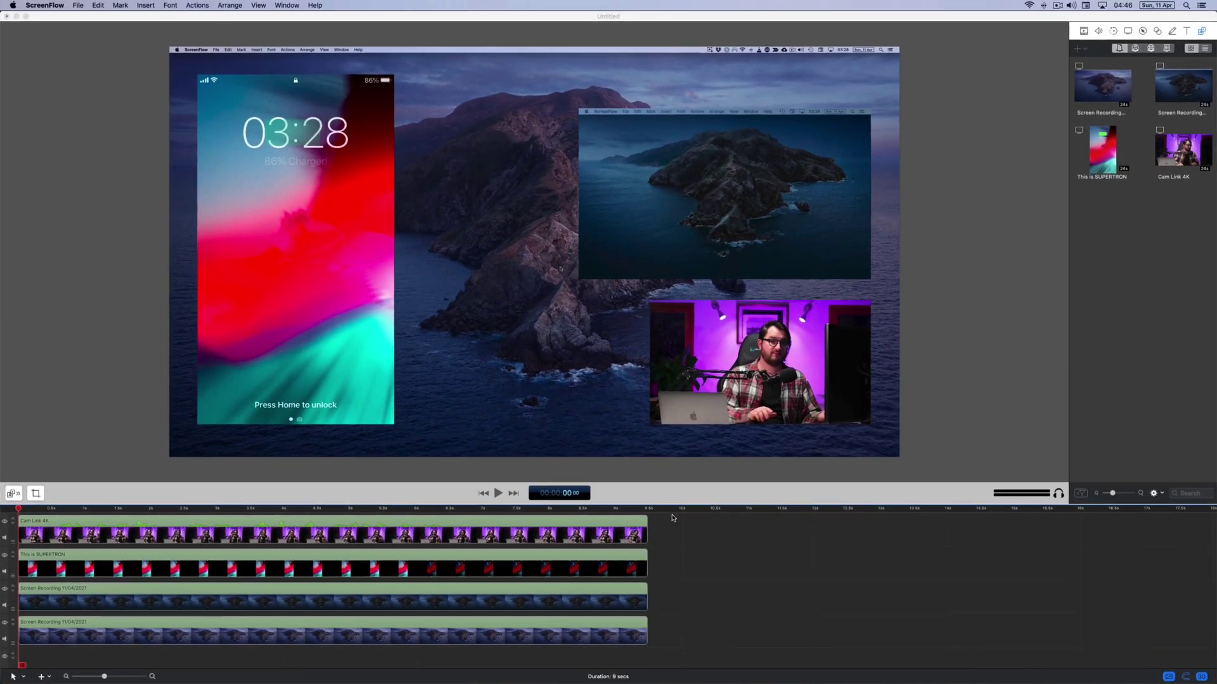
Detach the Cam Link 4K webcam clip's audio onto its own track
left_click(601, 529)
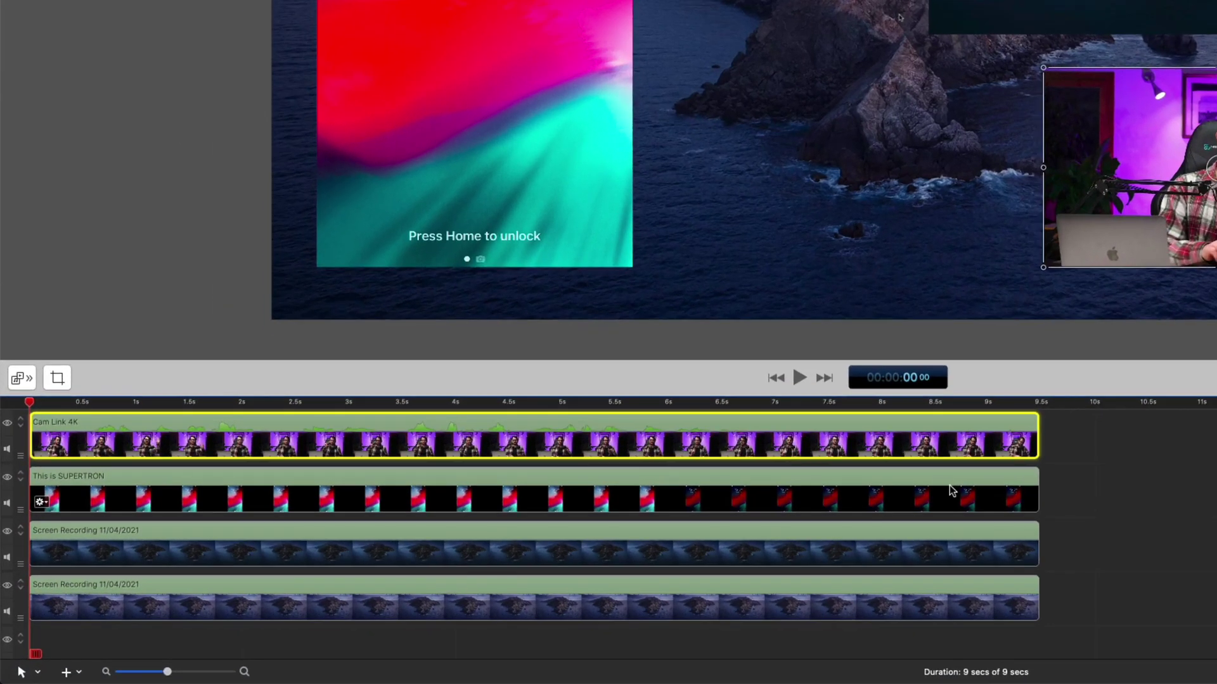
left_click(953, 496)
left_click(937, 545)
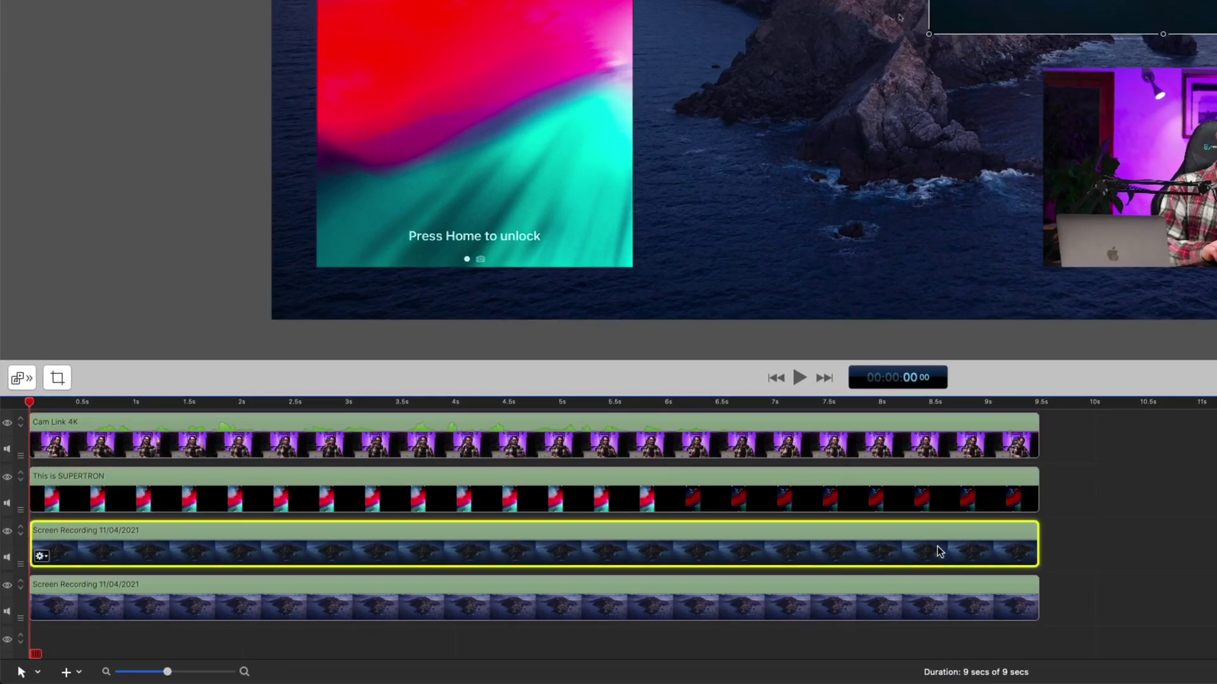
left_click(928, 598)
right_click(955, 447)
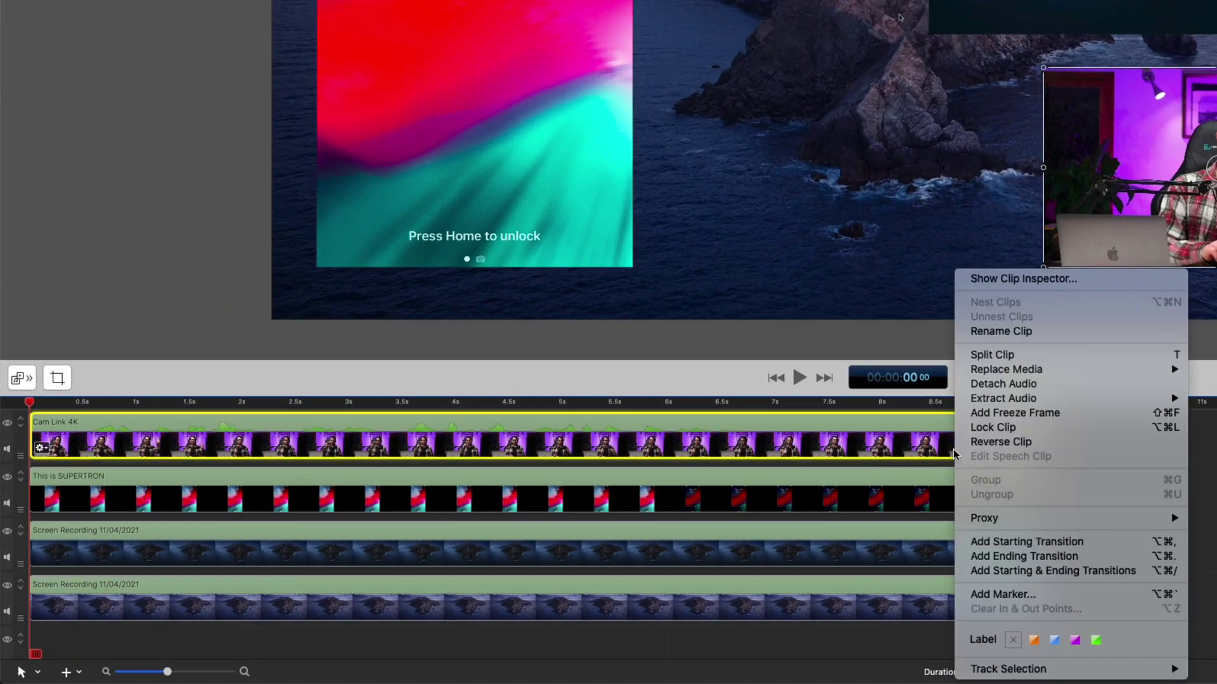
left_click(1033, 384)
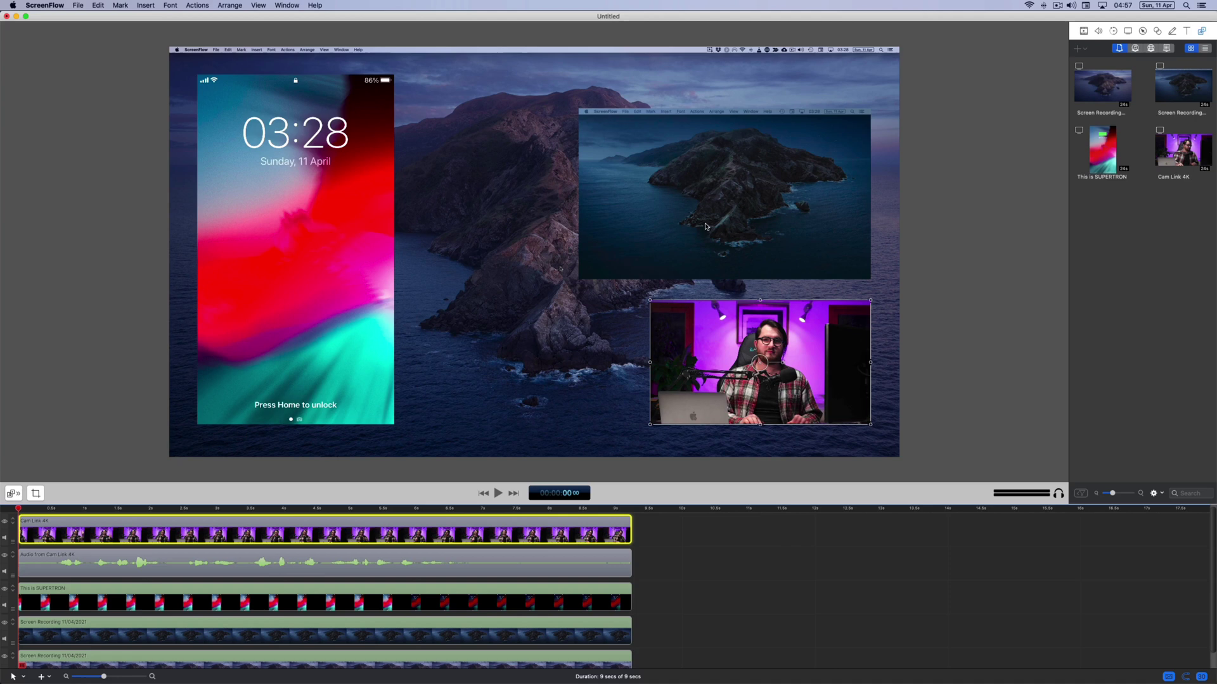
Reposition the webcam overlay on the canvas and enlarge it
left_click(705, 226)
left_click(353, 233)
left_click(653, 308)
left_click_drag(678, 330, 393, 163)
left_click_drag(666, 310, 697, 324)
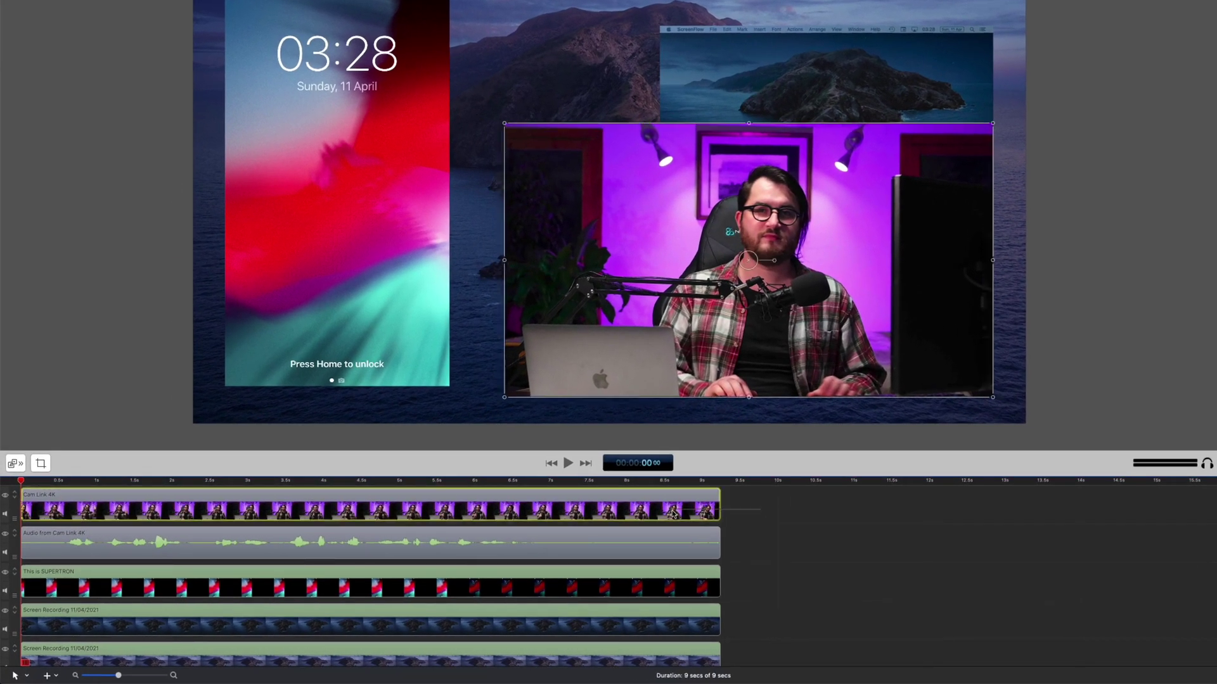
Delay the webcam, phone and screen clips' starts and trim the screen recording to 1.8 seconds
left_click_drag(674, 514, 664, 542)
left_click_drag(154, 504, 190, 508)
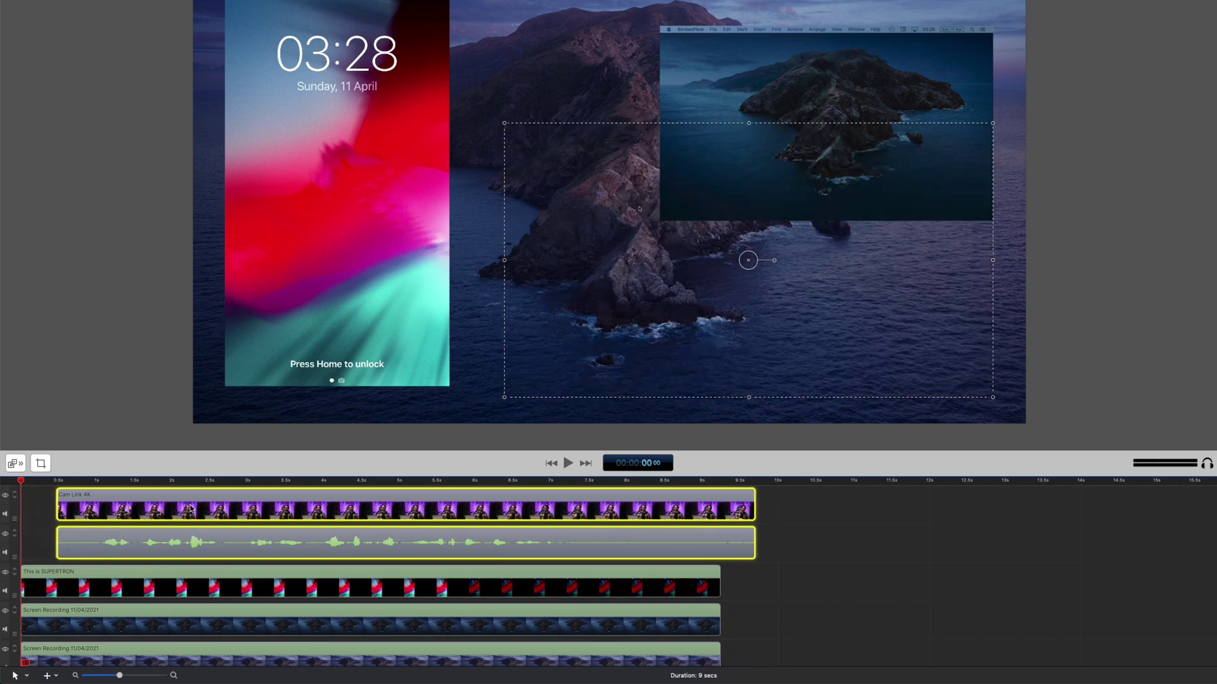
left_click_drag(124, 566, 184, 567)
left_click_drag(70, 622, 170, 623)
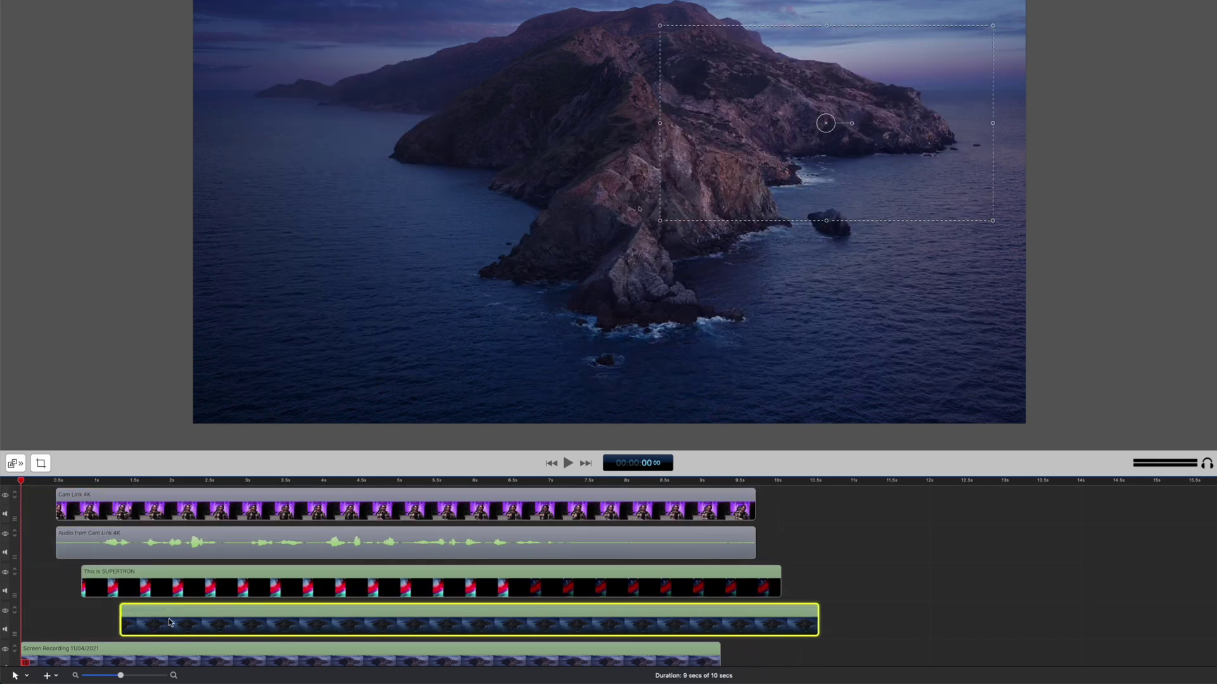
left_click_drag(796, 618, 339, 629)
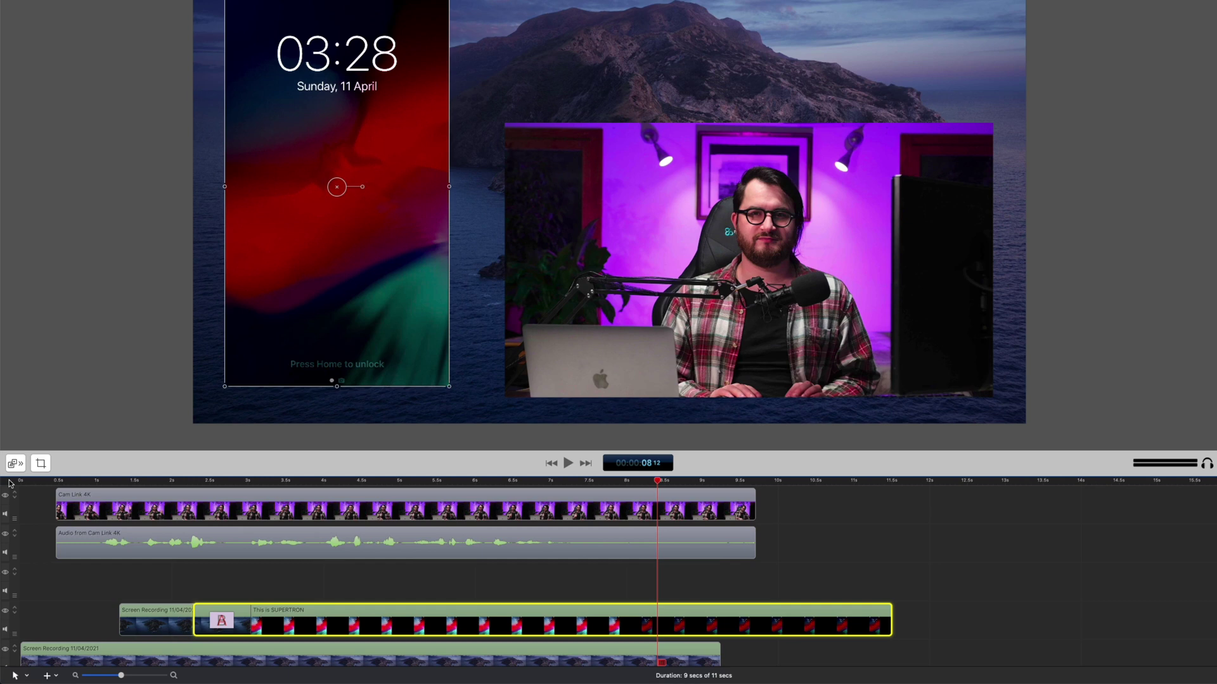
Zoom the timeline and move the phone clip up a track to start near 2 seconds
left_click(30, 503)
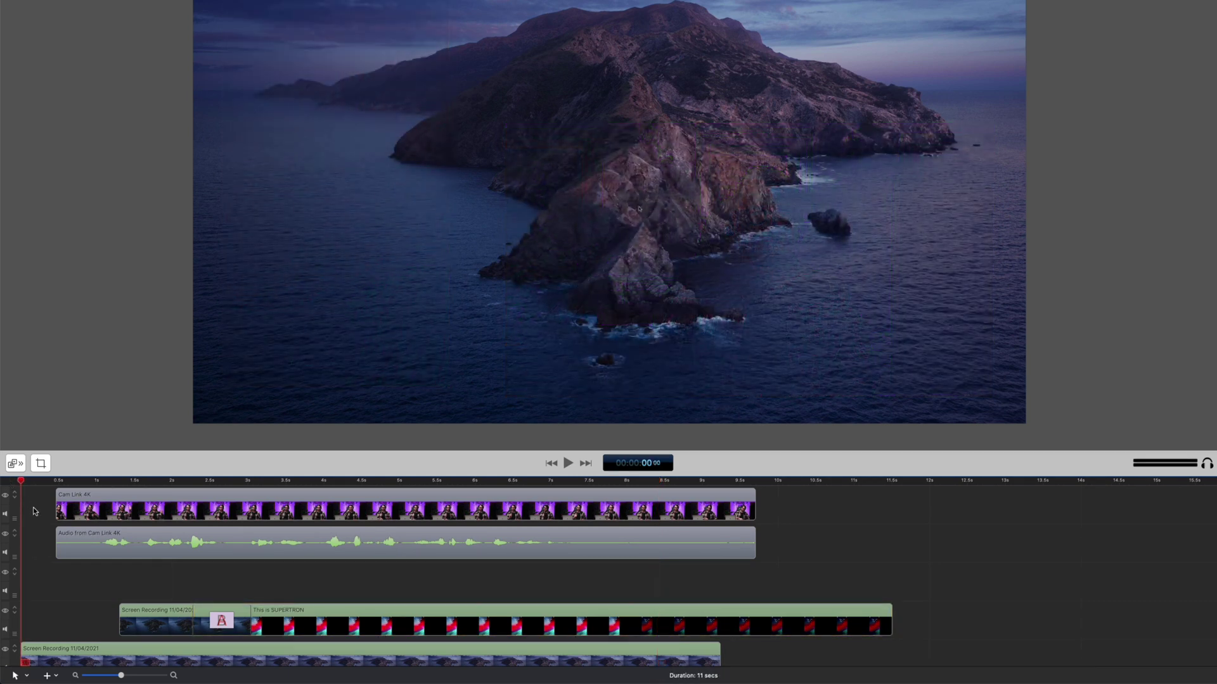
scroll(33, 507, "up", 5)
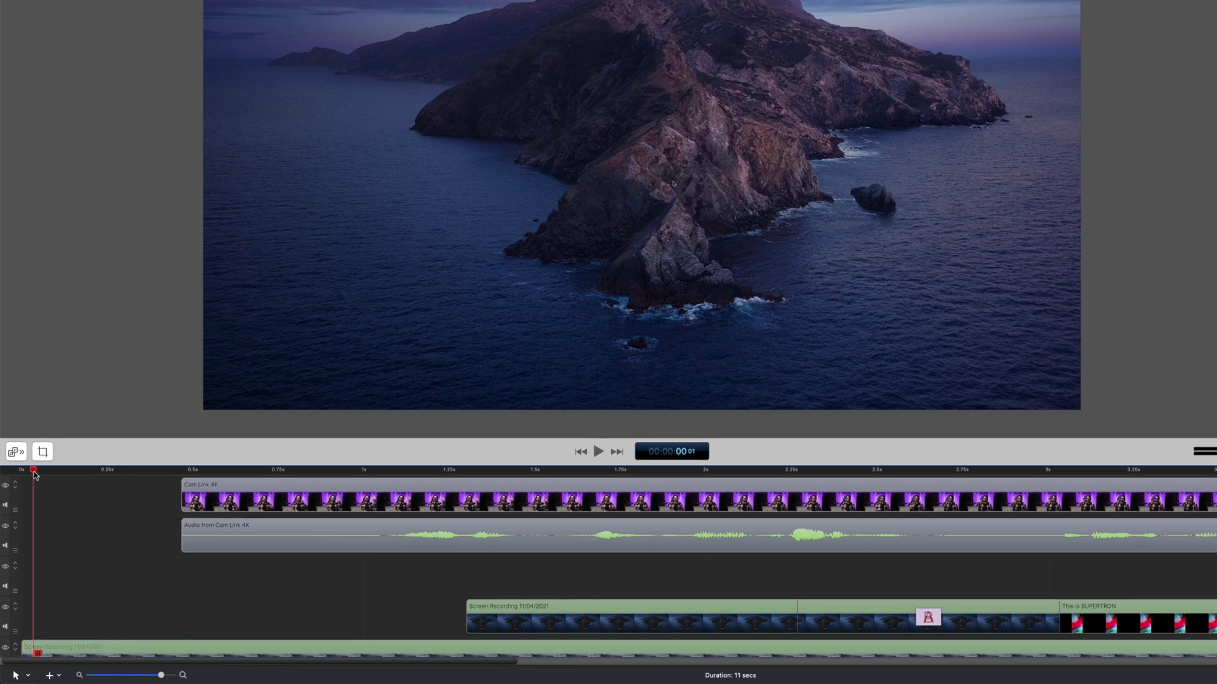
left_click_drag(35, 474, 184, 479)
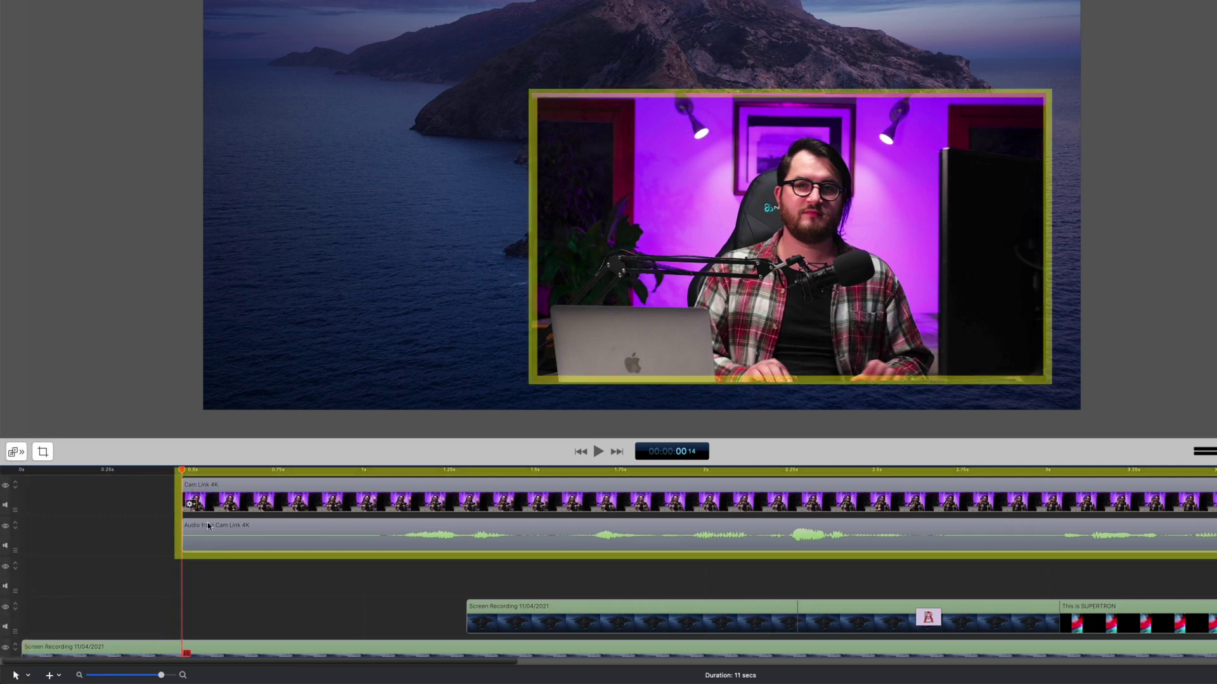
left_click(226, 485)
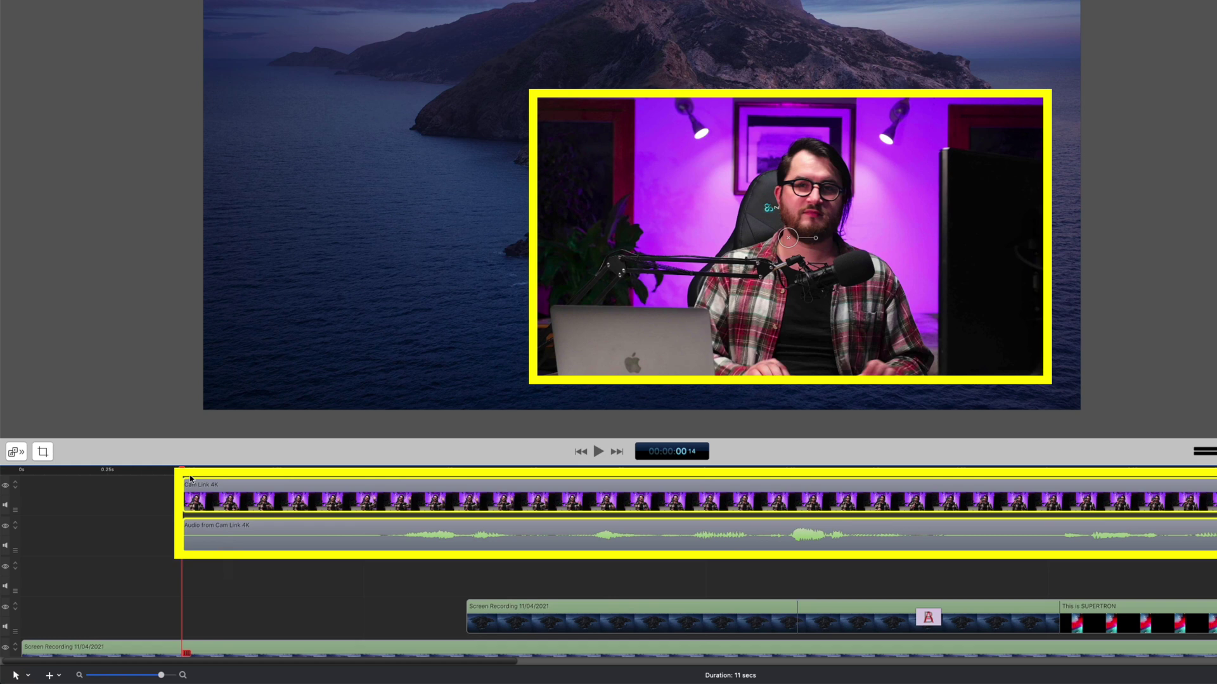
left_click_drag(184, 478, 795, 487)
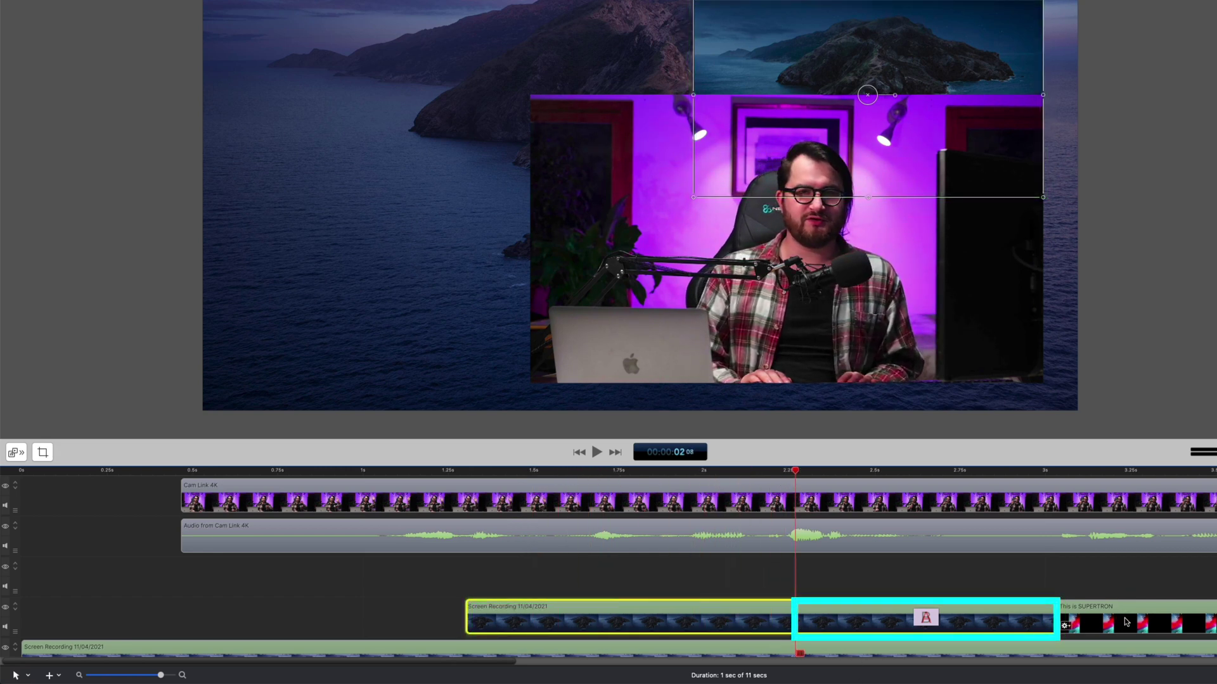
left_click_drag(1126, 622, 1093, 613)
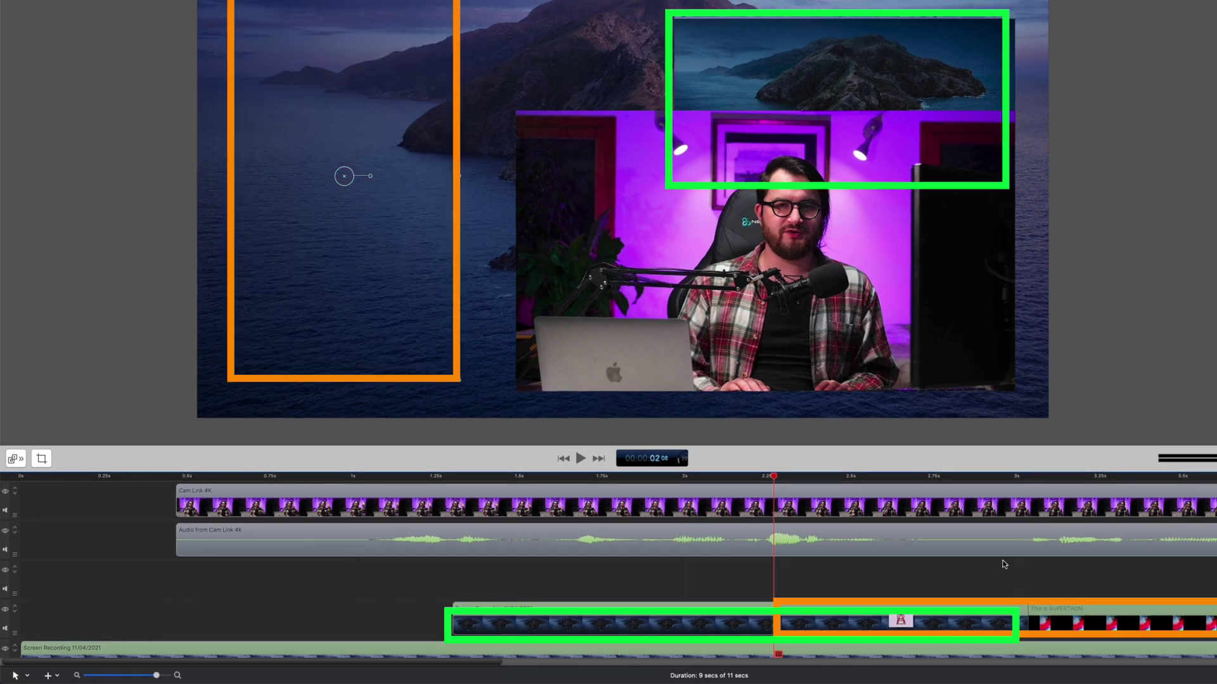
left_click_drag(782, 480, 1033, 485)
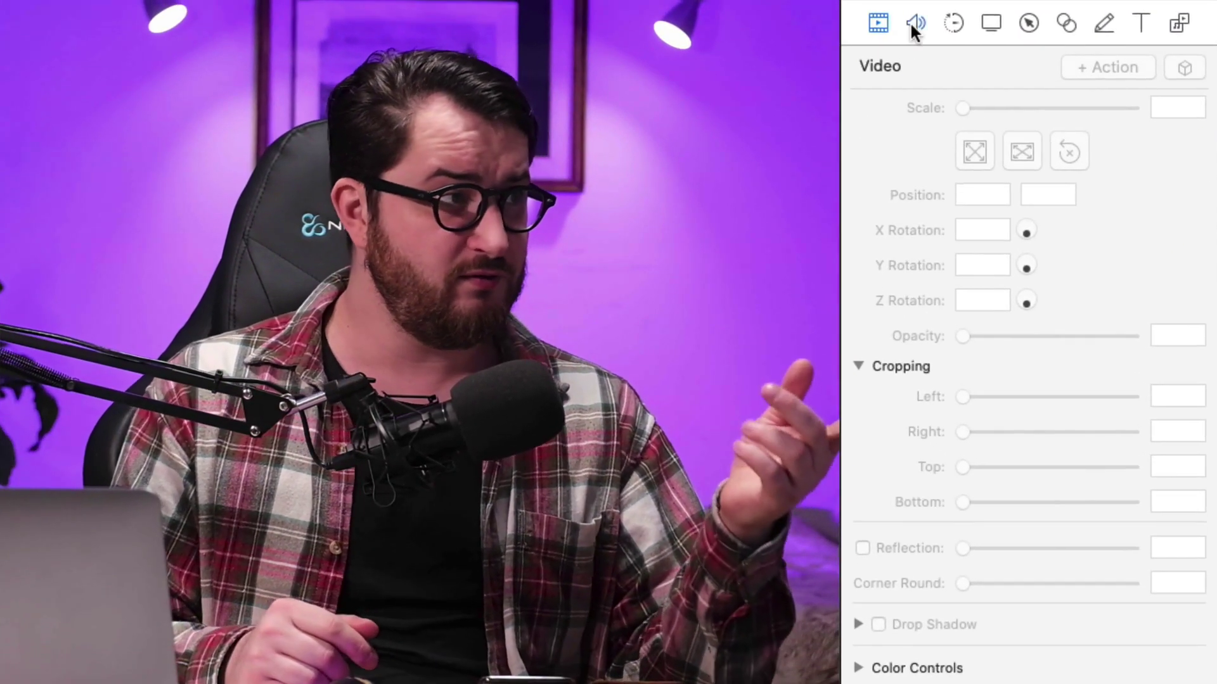
Browse the Audio, Callout, Touch Callout, Annotations, Text and Media Library panes, ending on Video properties
left_click(1016, 16)
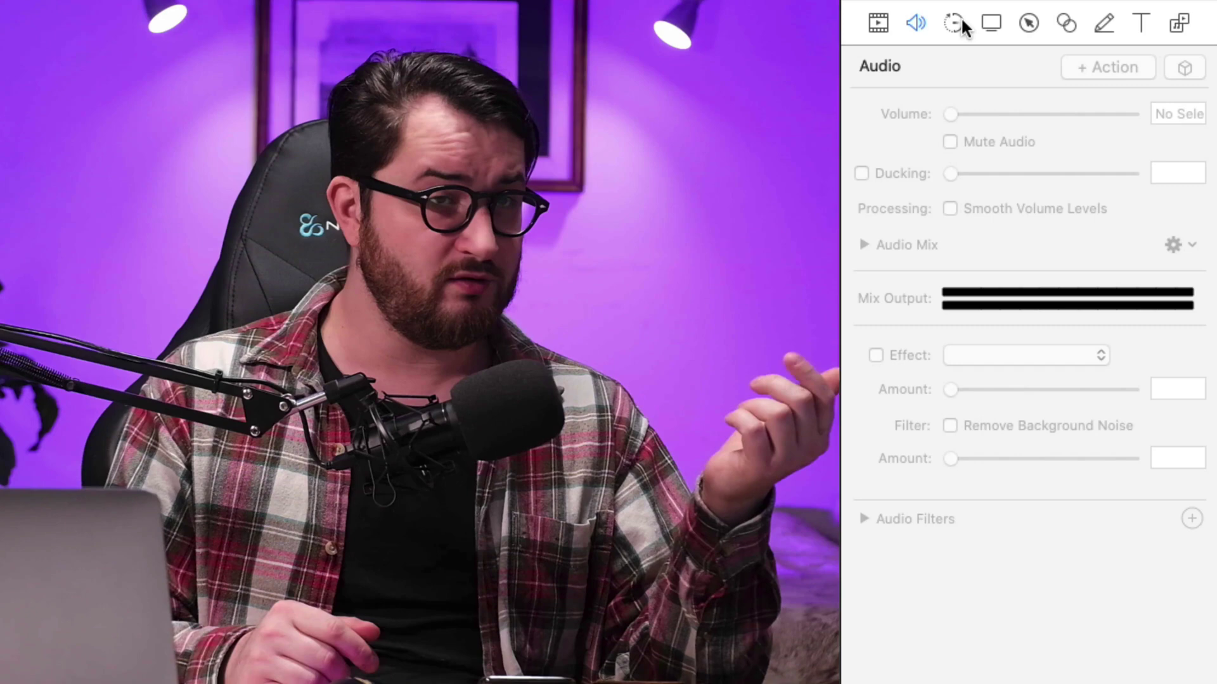
left_click(959, 21)
left_click(990, 21)
left_click(1029, 23)
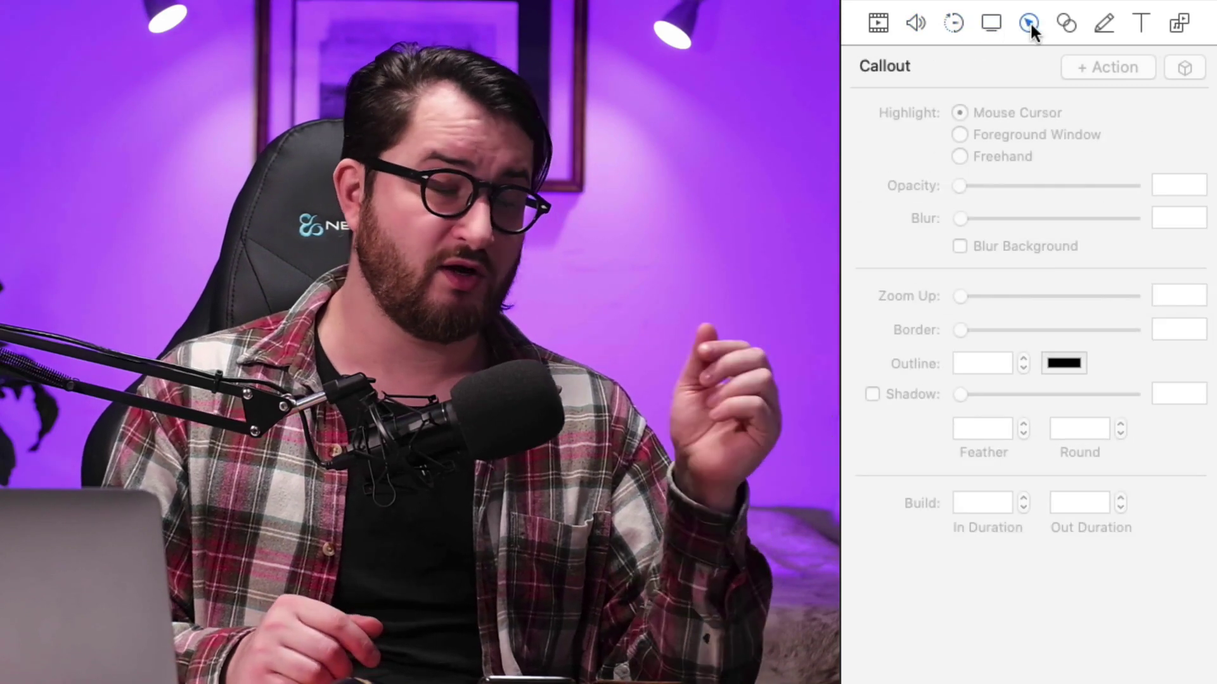
left_click(1066, 23)
left_click(1103, 25)
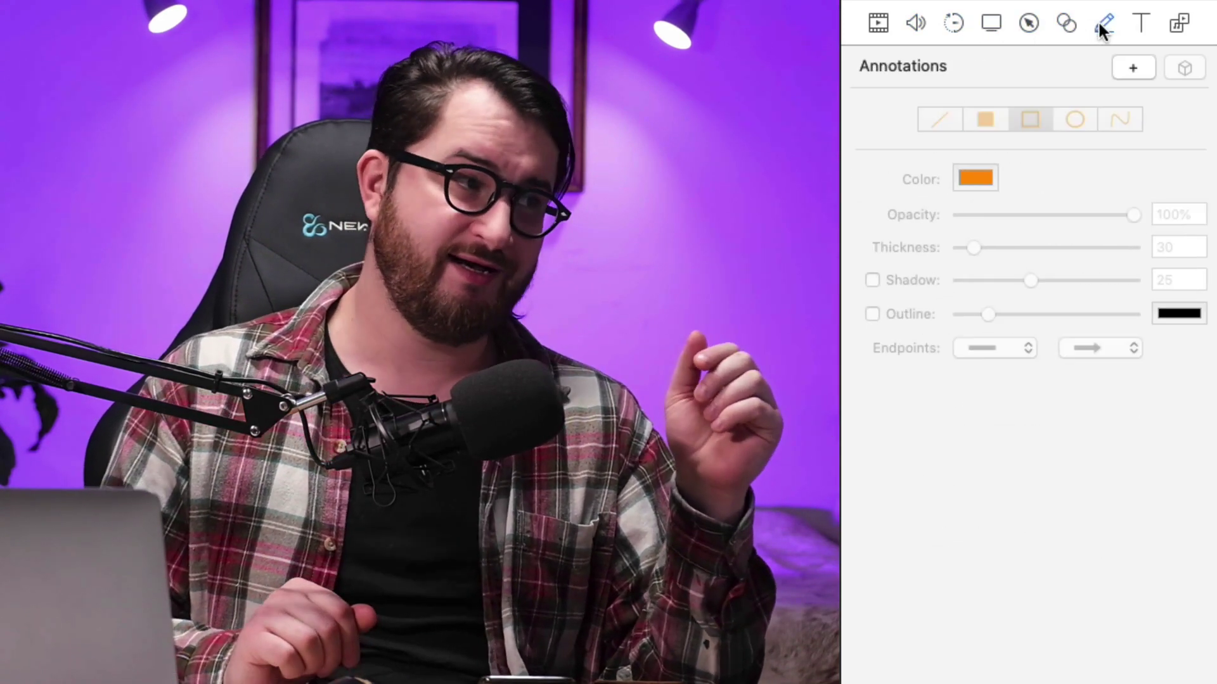
left_click(1142, 24)
left_click(1172, 25)
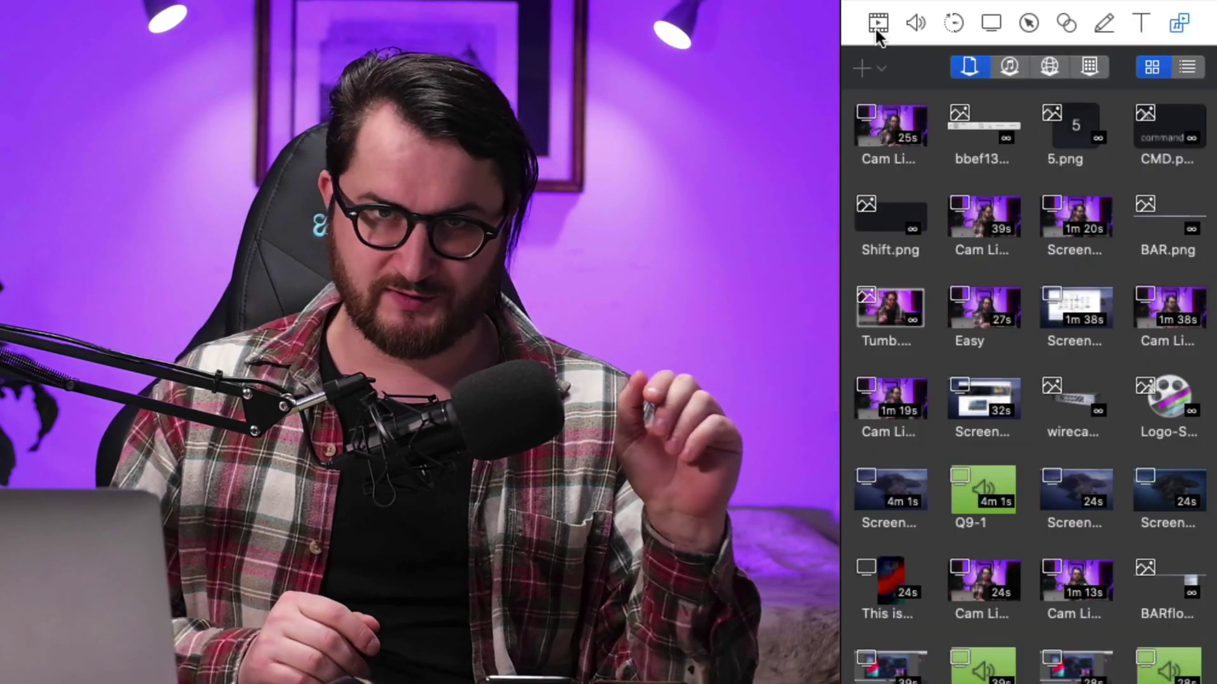
left_click(877, 25)
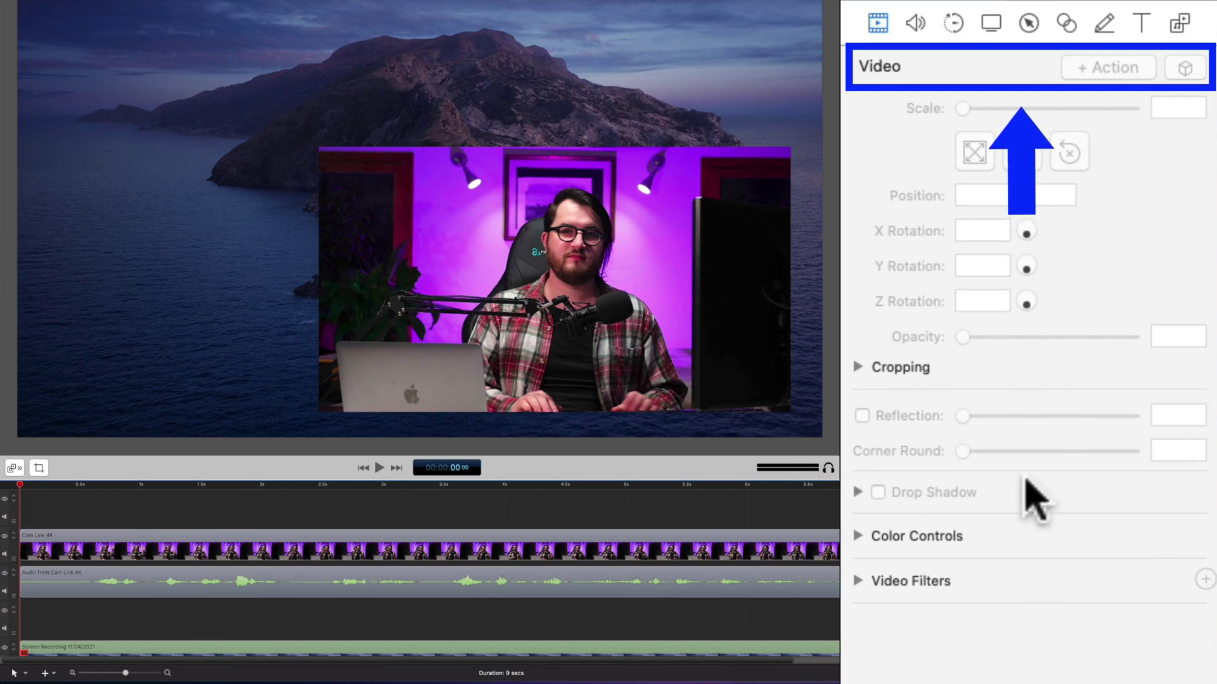
Try moving, rotating and scaling the Cam Link 4K clip to 50% and fill, then reset scale
left_click(399, 546)
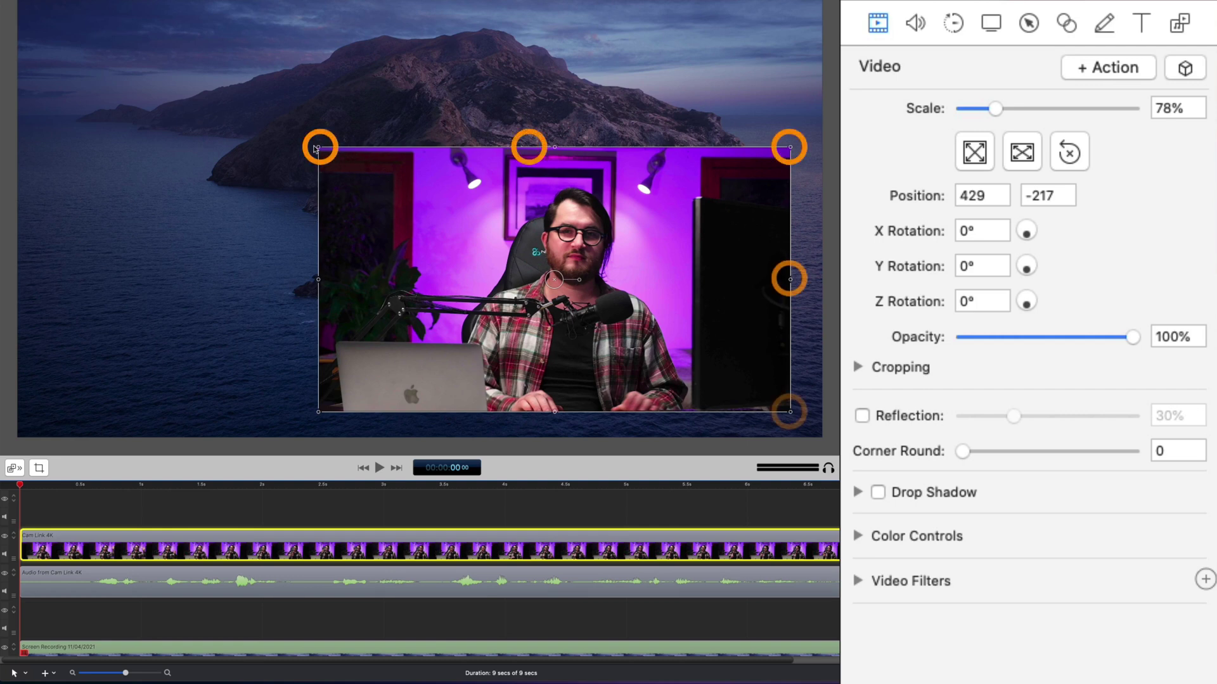
left_click_drag(319, 151, 379, 169)
key("super+z")
left_click_drag(474, 242, 406, 201)
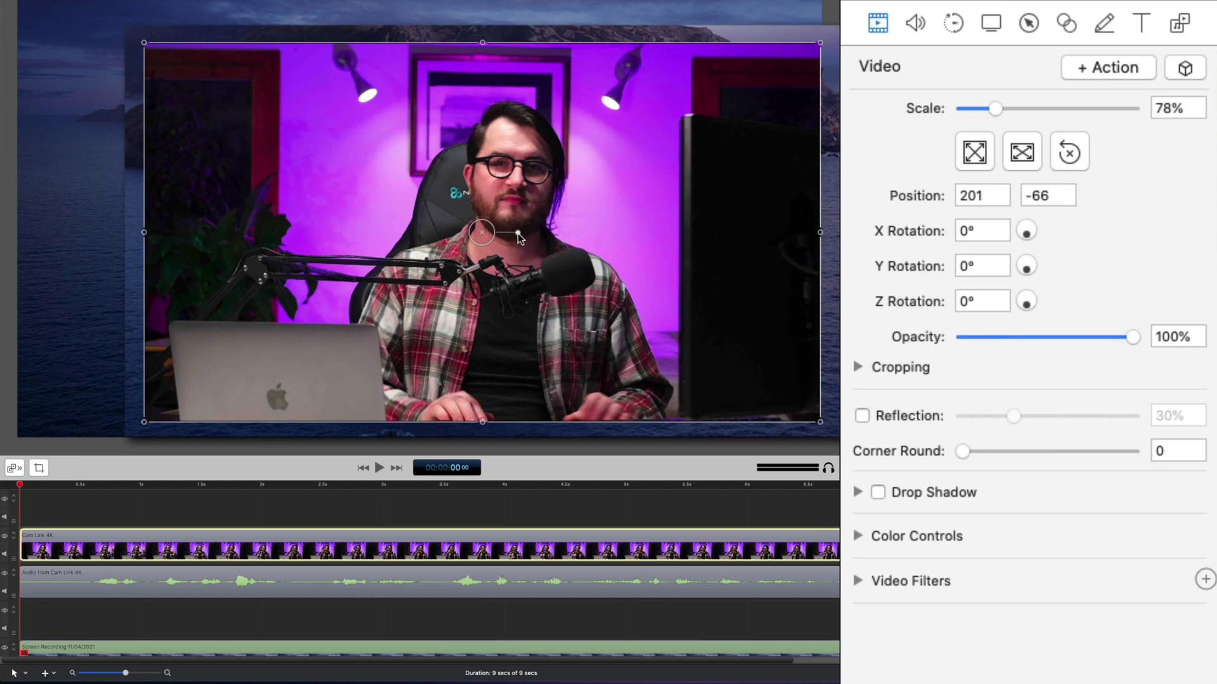
left_click_drag(649, 239, 507, 232)
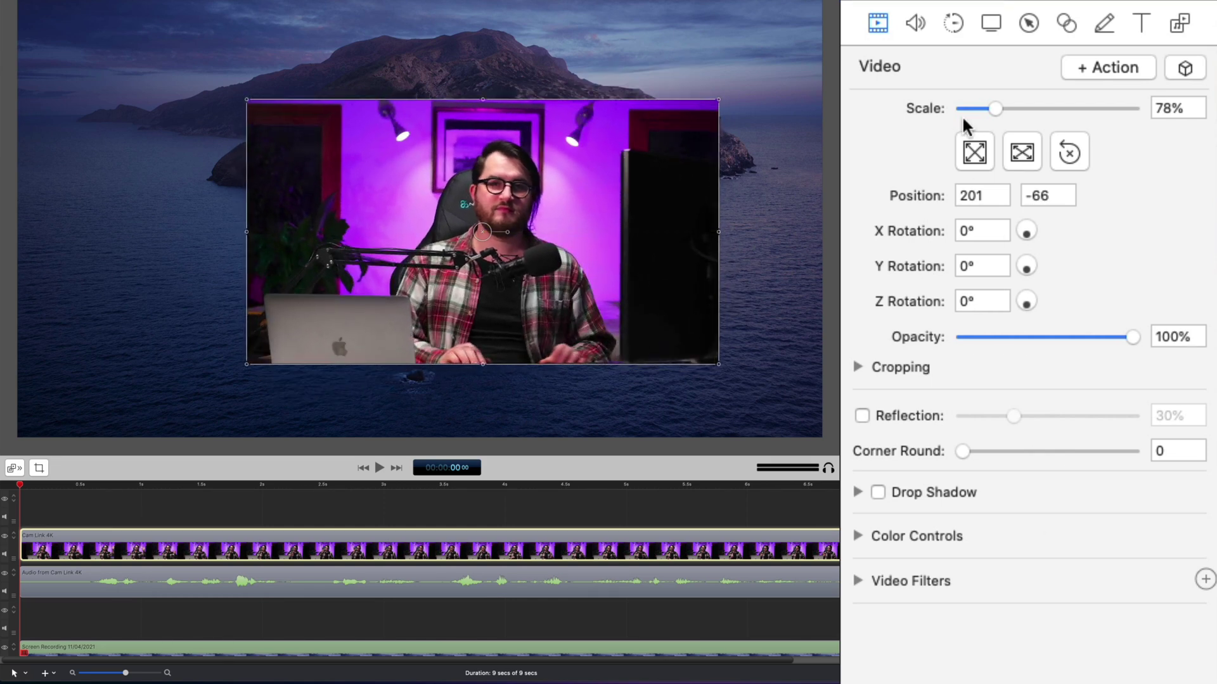
mouse_move(994, 112)
left_mouse_down()
mouse_move(1045, 112)
mouse_move(996, 108)
left_mouse_up()
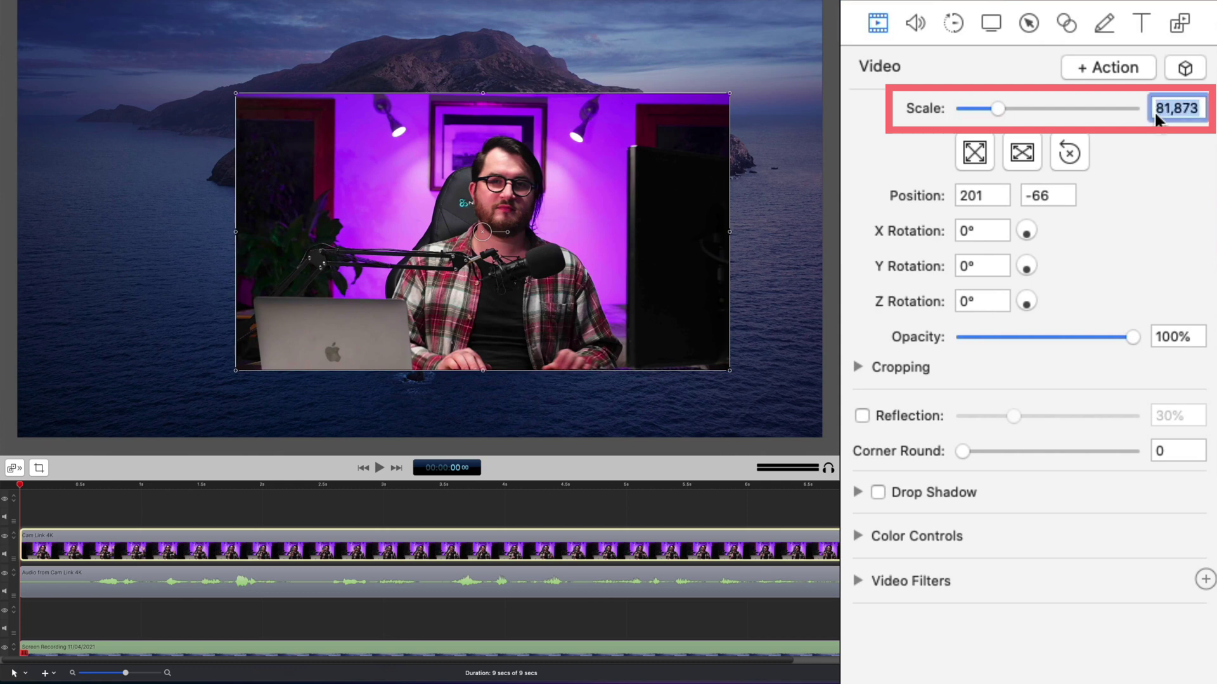
type("50")
key("Return")
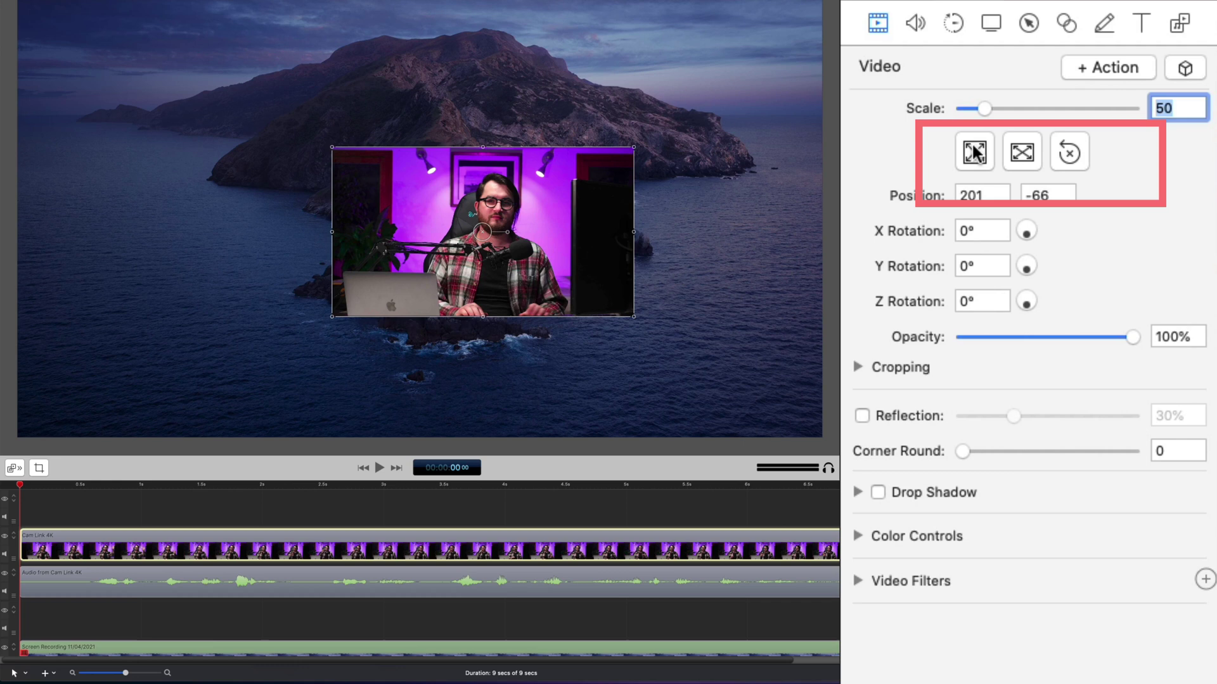
left_click(1021, 153)
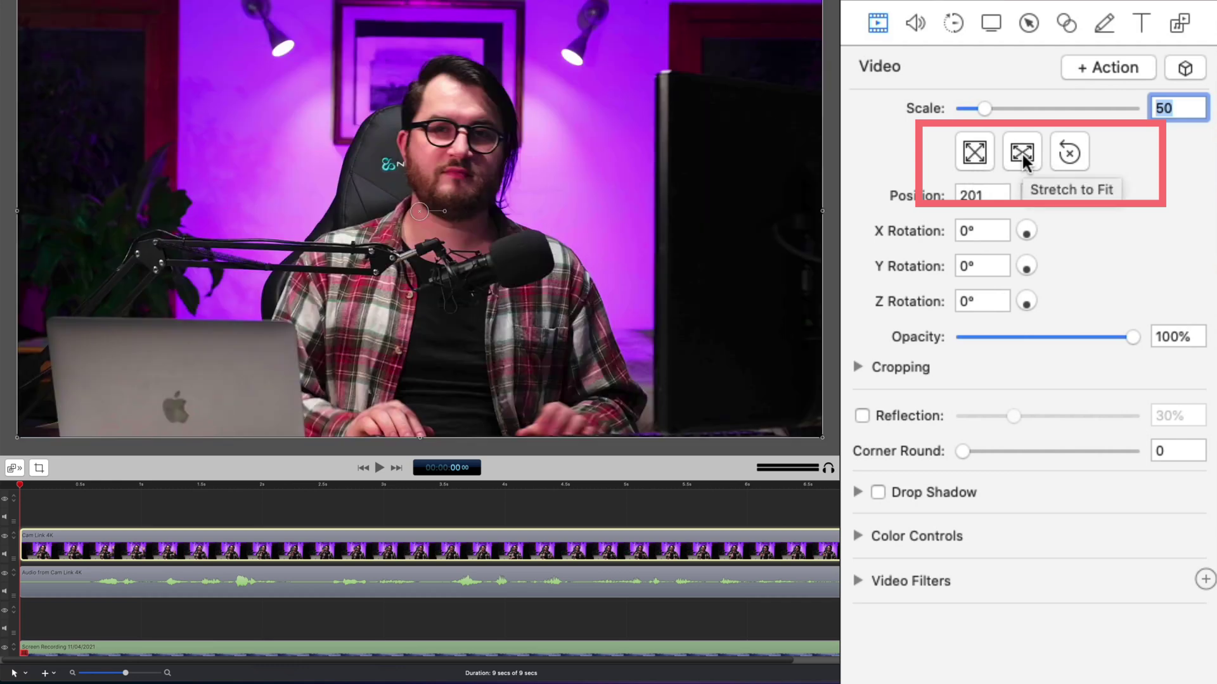
left_click(1069, 155)
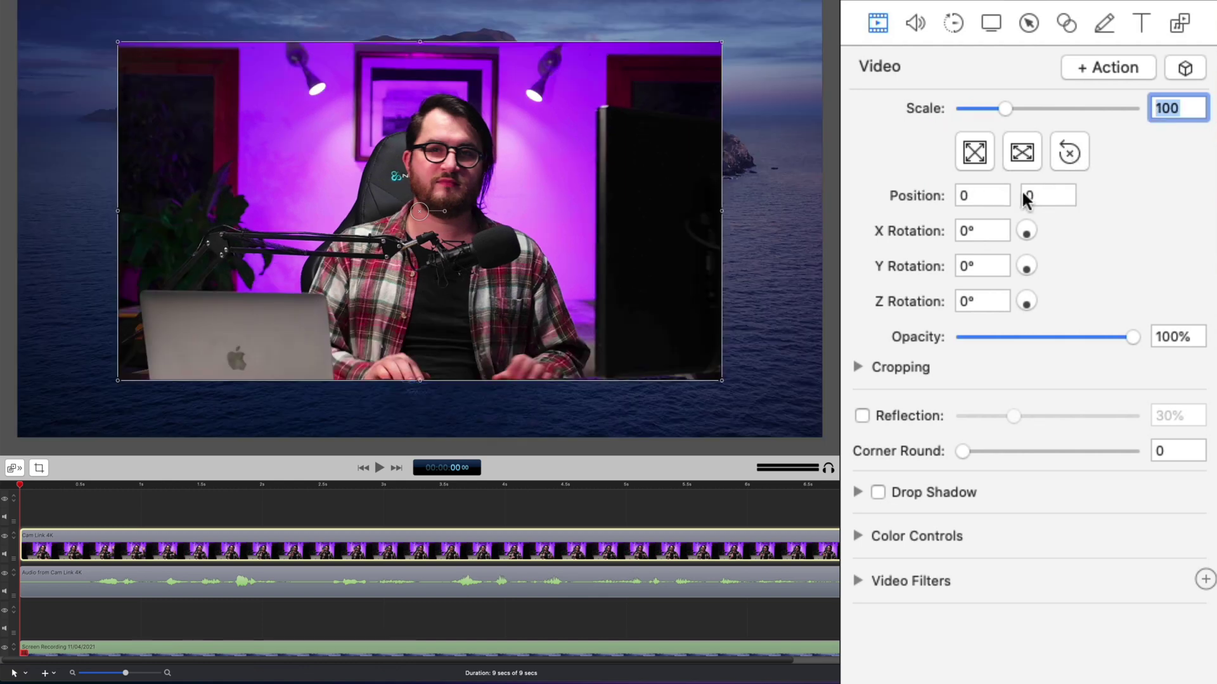
Try the webcam's position, 3D rotation and fully transparent opacity settings
left_click(989, 193)
left_click_drag(1026, 231, 1022, 236)
left_click_drag(1026, 307, 1027, 254)
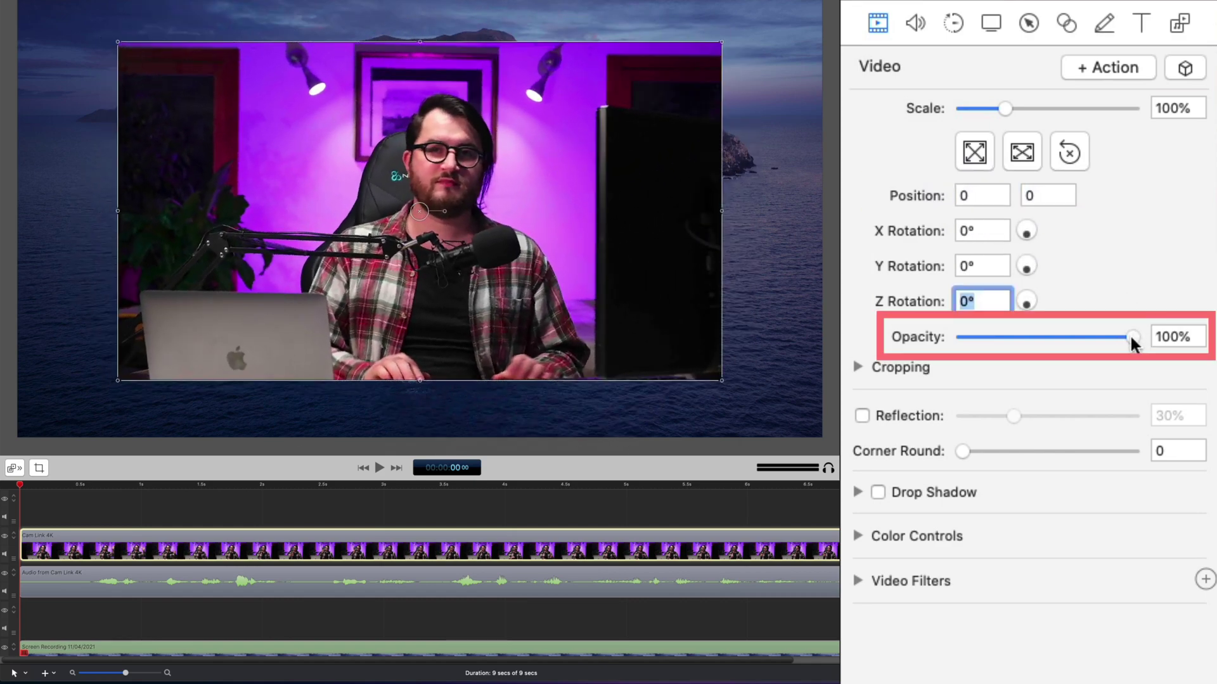
mouse_move(1131, 337)
left_mouse_down()
mouse_move(940, 339)
mouse_move(1134, 336)
left_mouse_up()
Crop 400 from the webcam video's left, right, top and bottom
left_click(859, 368)
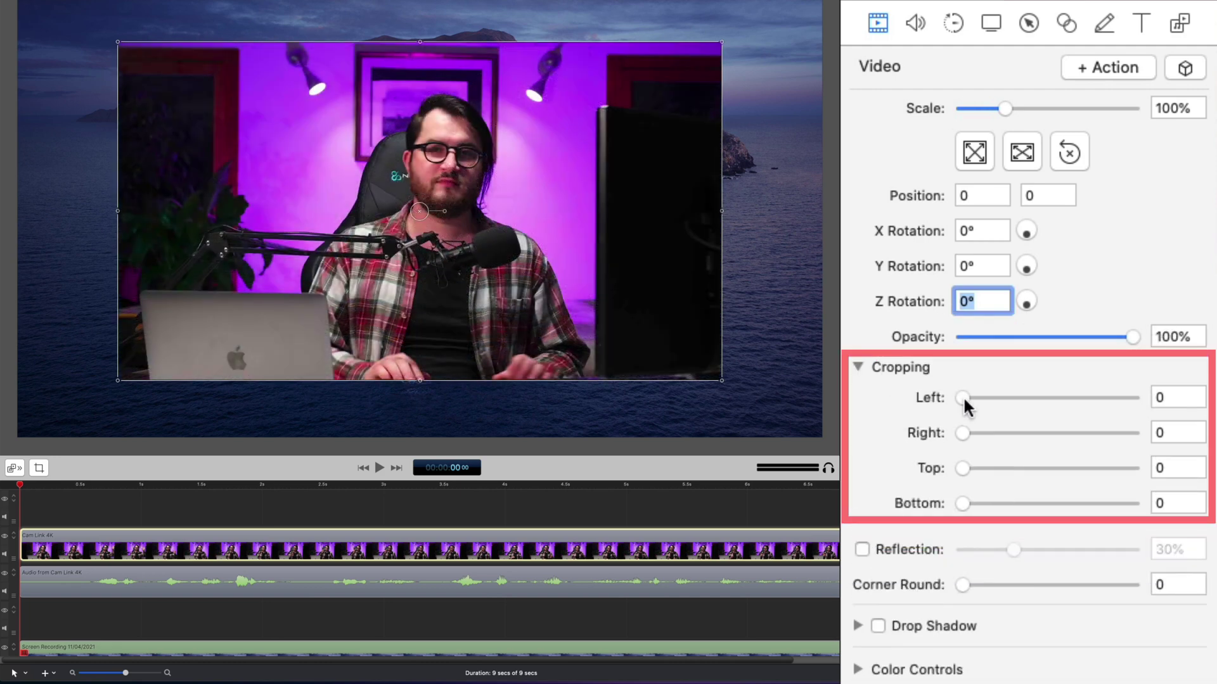
left_click_drag(963, 398, 1133, 398)
left_click_drag(963, 433, 1133, 433)
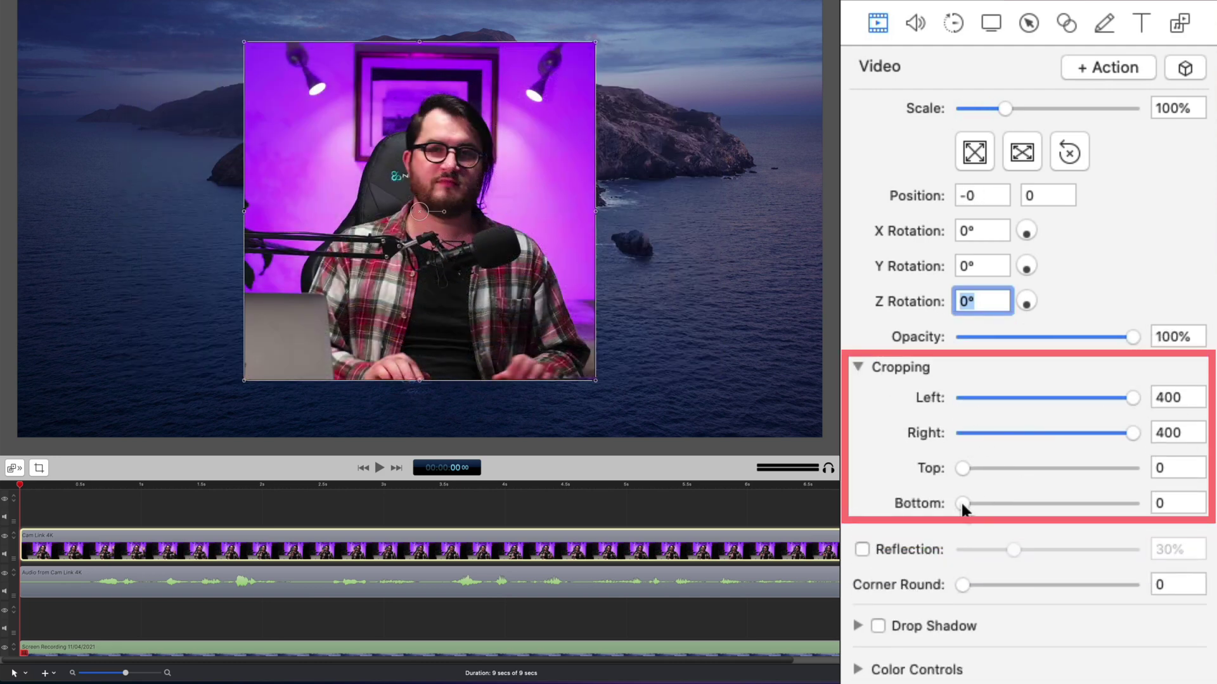
left_click_drag(963, 468, 1133, 468)
left_click_drag(963, 503, 1133, 503)
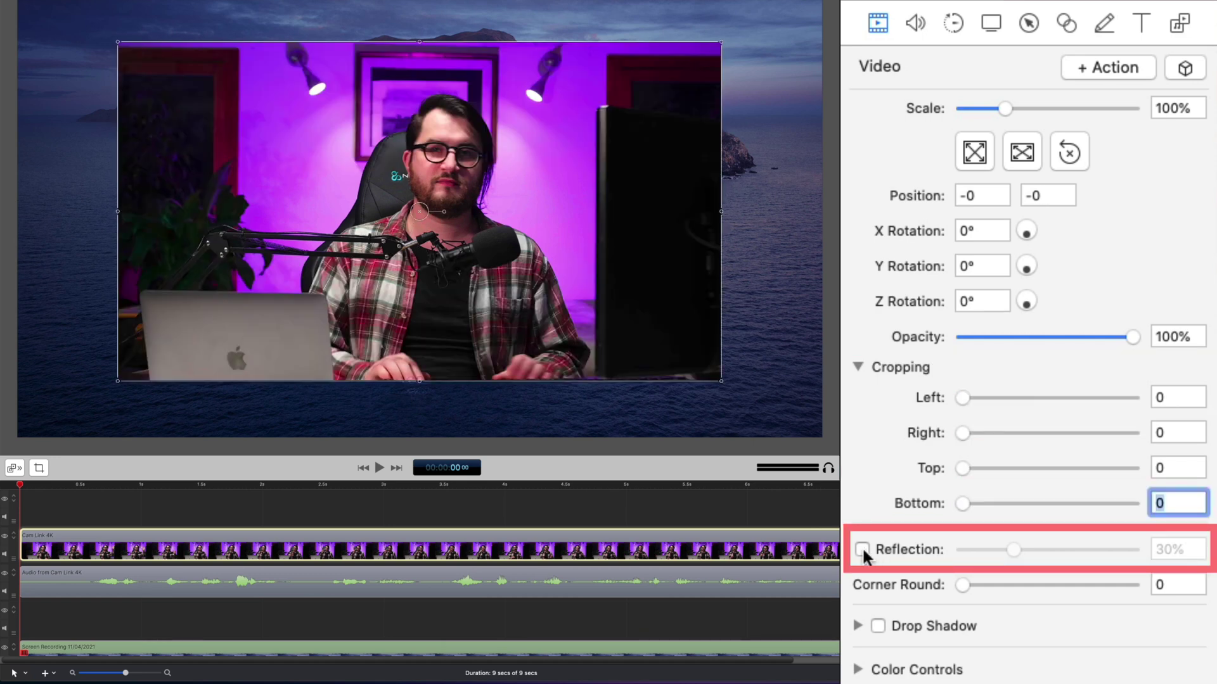
Add a reflection and a drop shadow to the webcam video
left_click(862, 549)
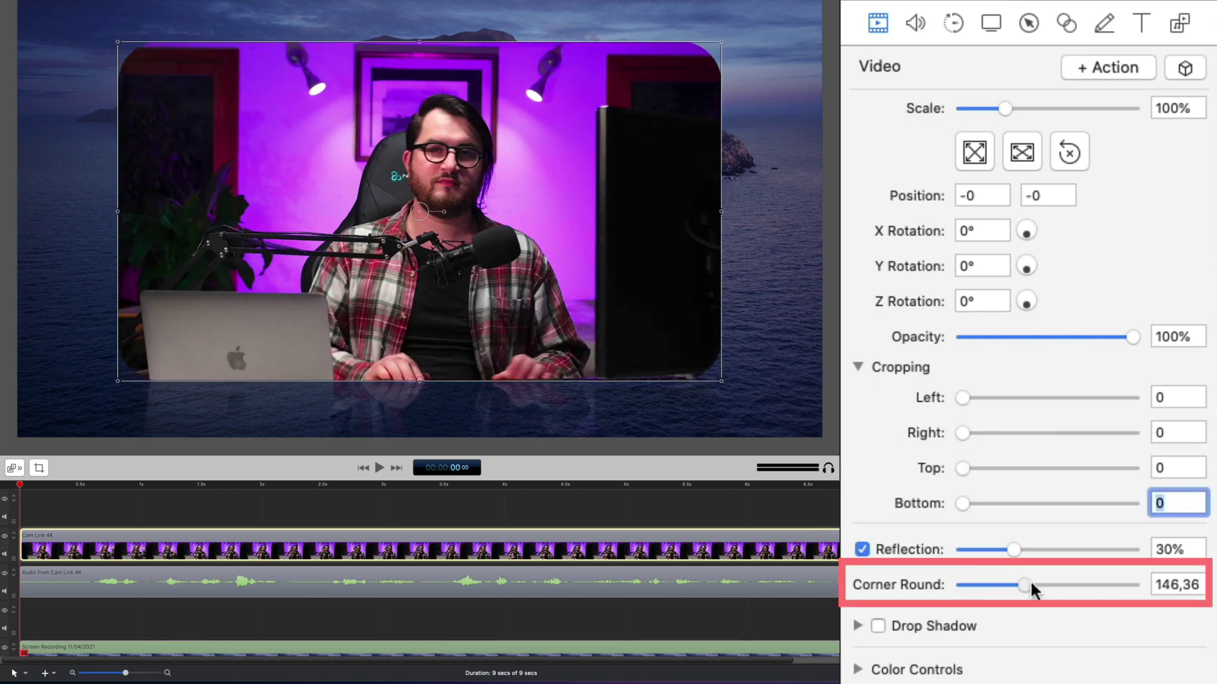
left_click(877, 627)
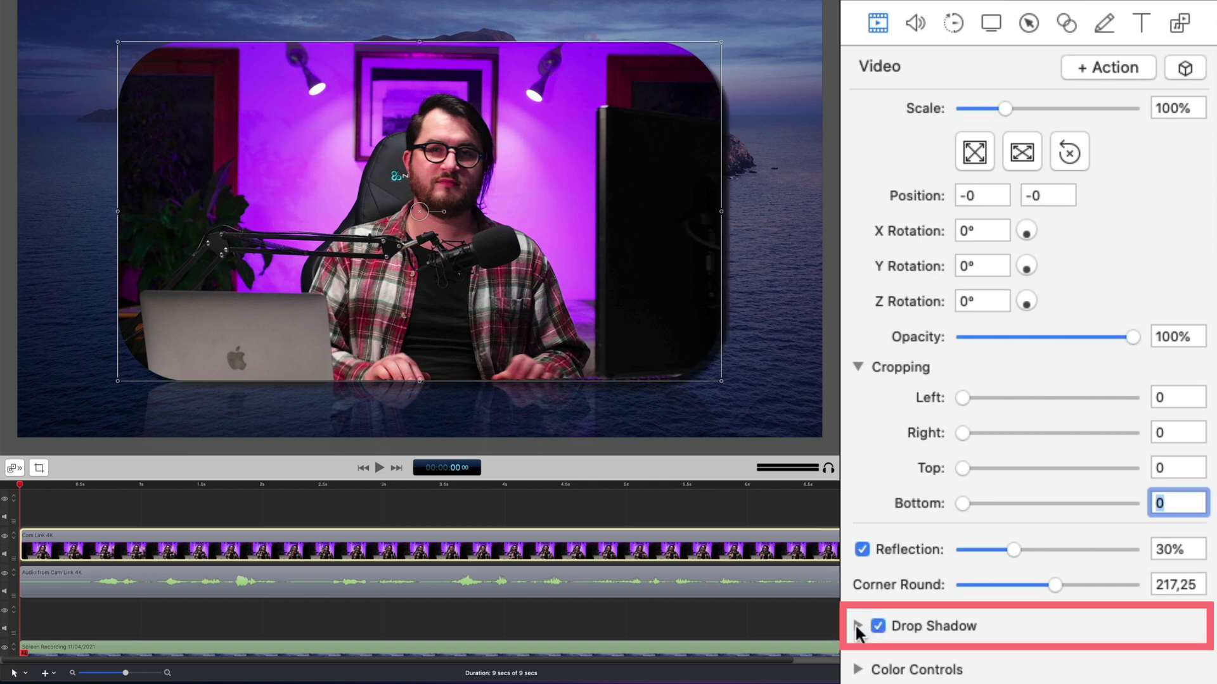
scroll(1077, 492, "down", 10)
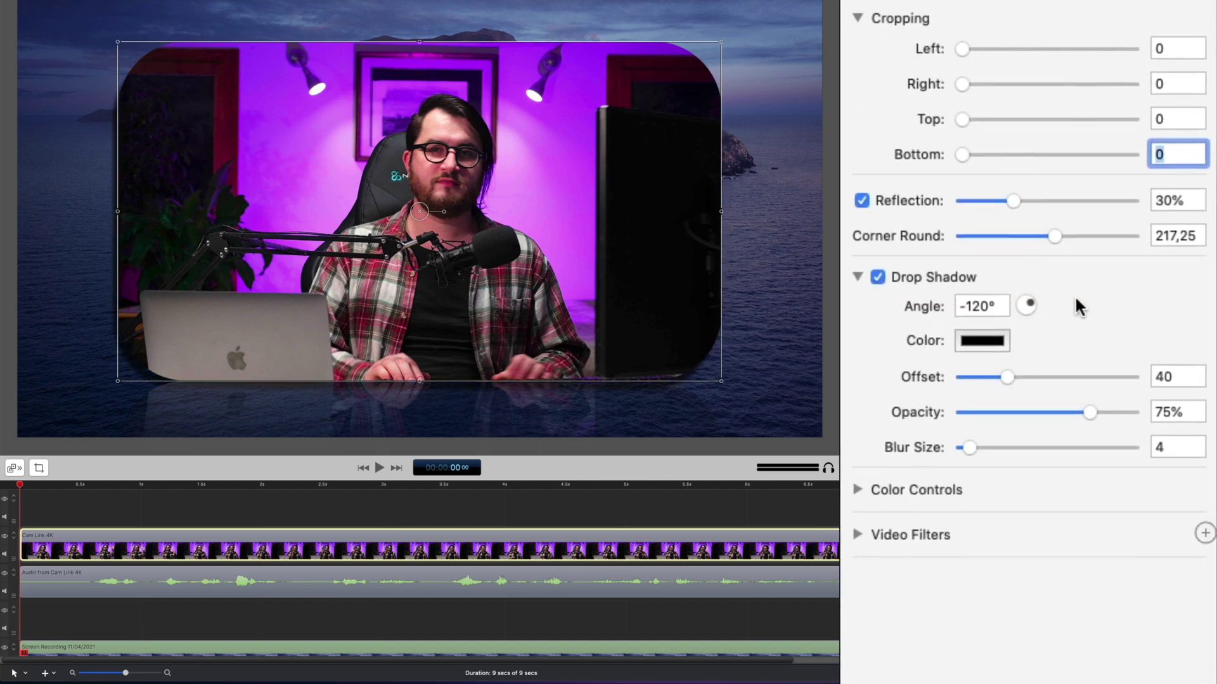
Reset the webcam's colour controls, setting saturation and brightness back to 100
left_click(865, 466)
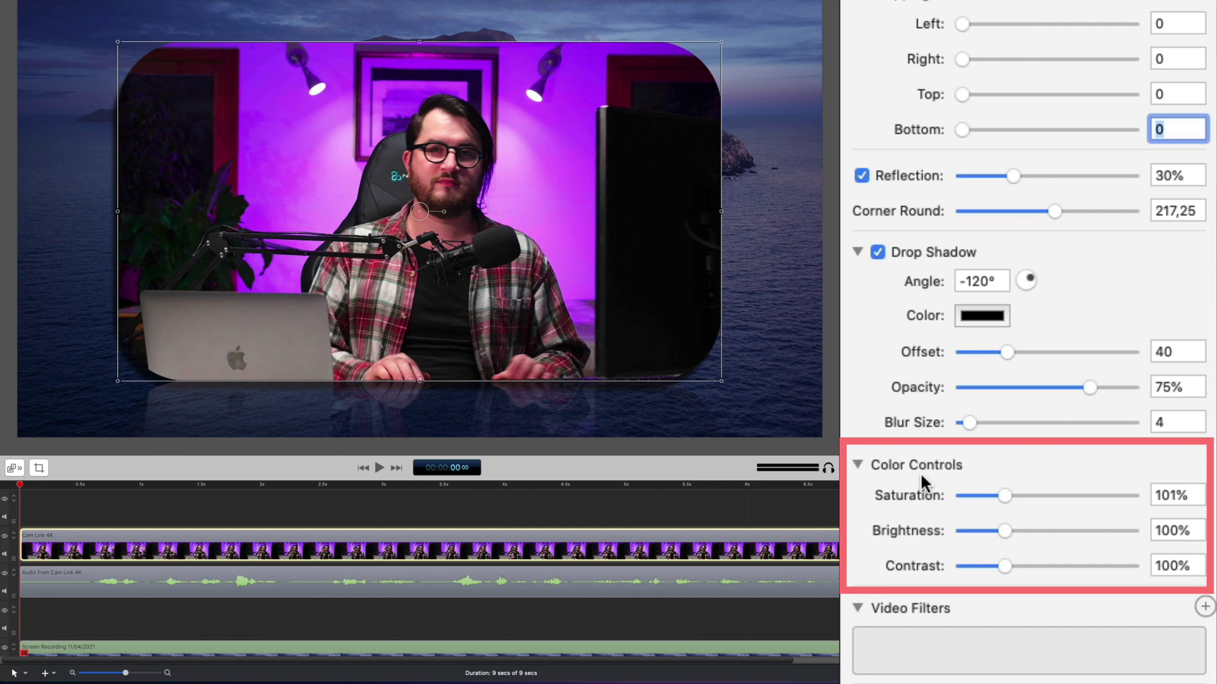
left_click_drag(1004, 495, 1042, 496)
left_click_drag(1004, 531, 1054, 564)
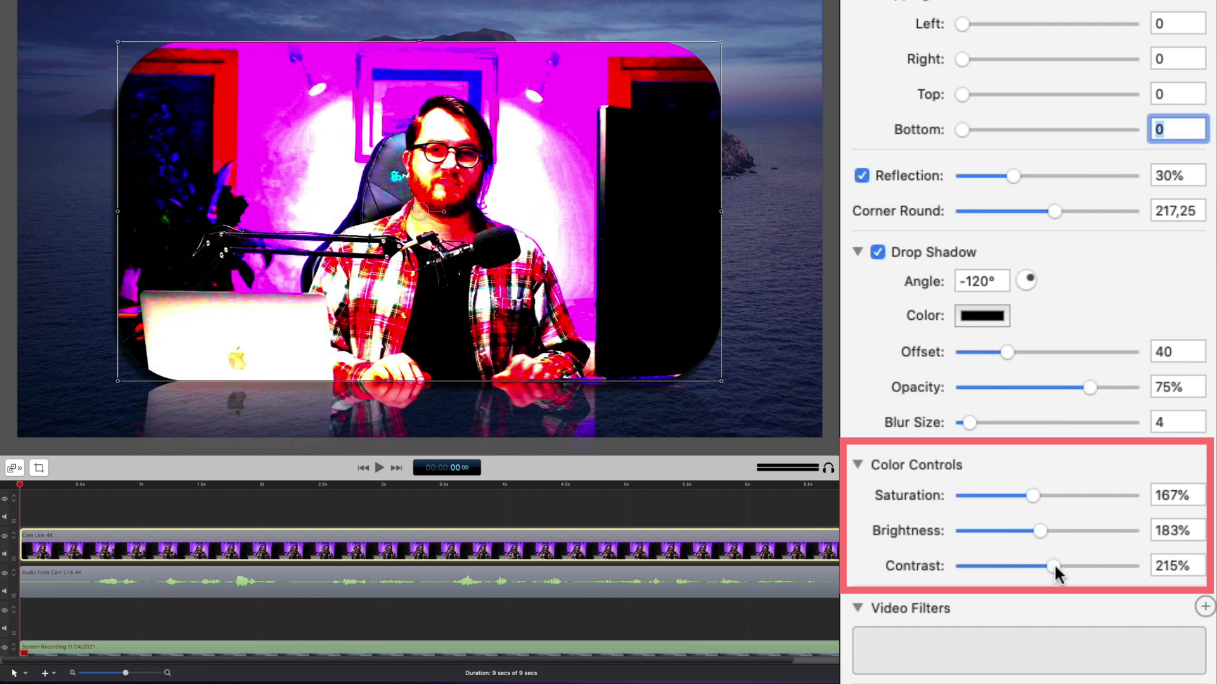
left_click(1170, 496)
type("100")
key("Tab")
type("100")
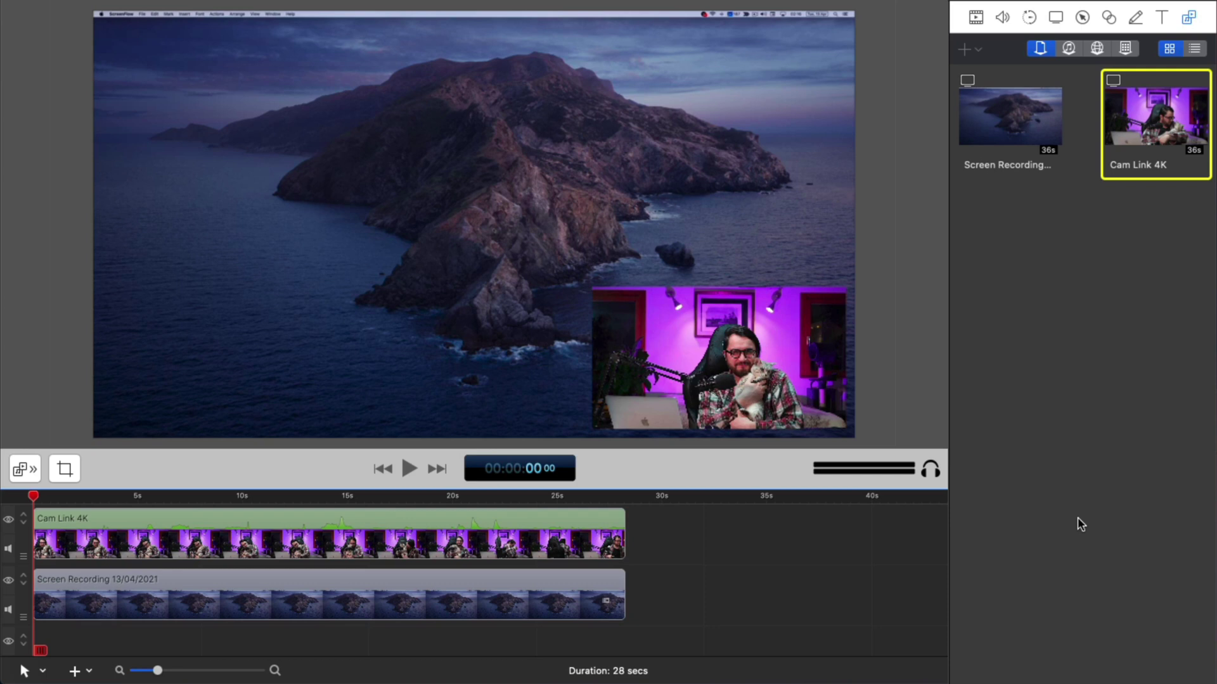
Scale the Cam Link 4K clip to fill the canvas at 133% and preview playback
left_click(976, 18)
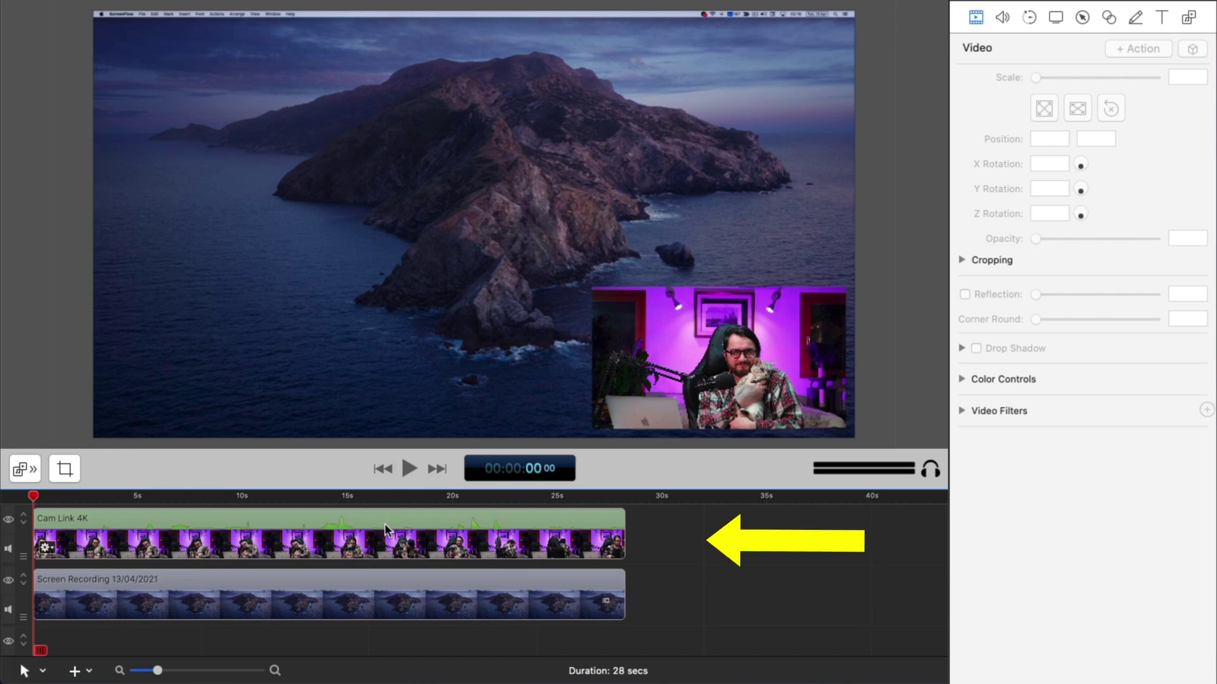
left_click(389, 542)
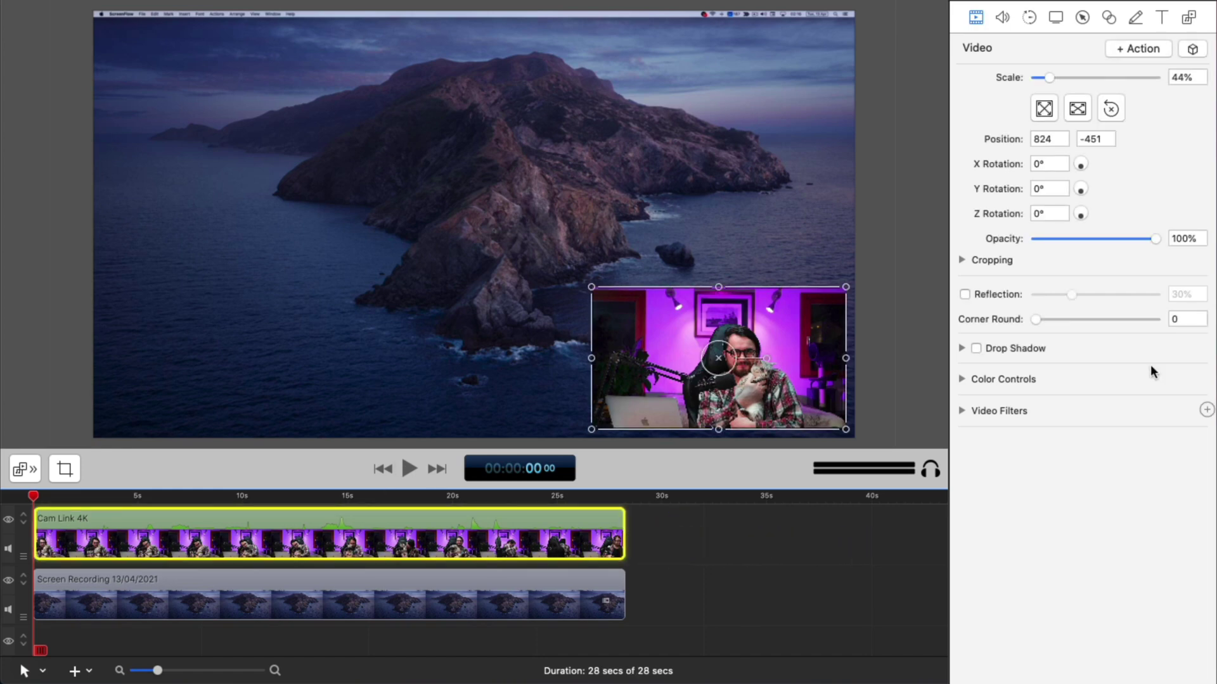
left_click(1043, 109)
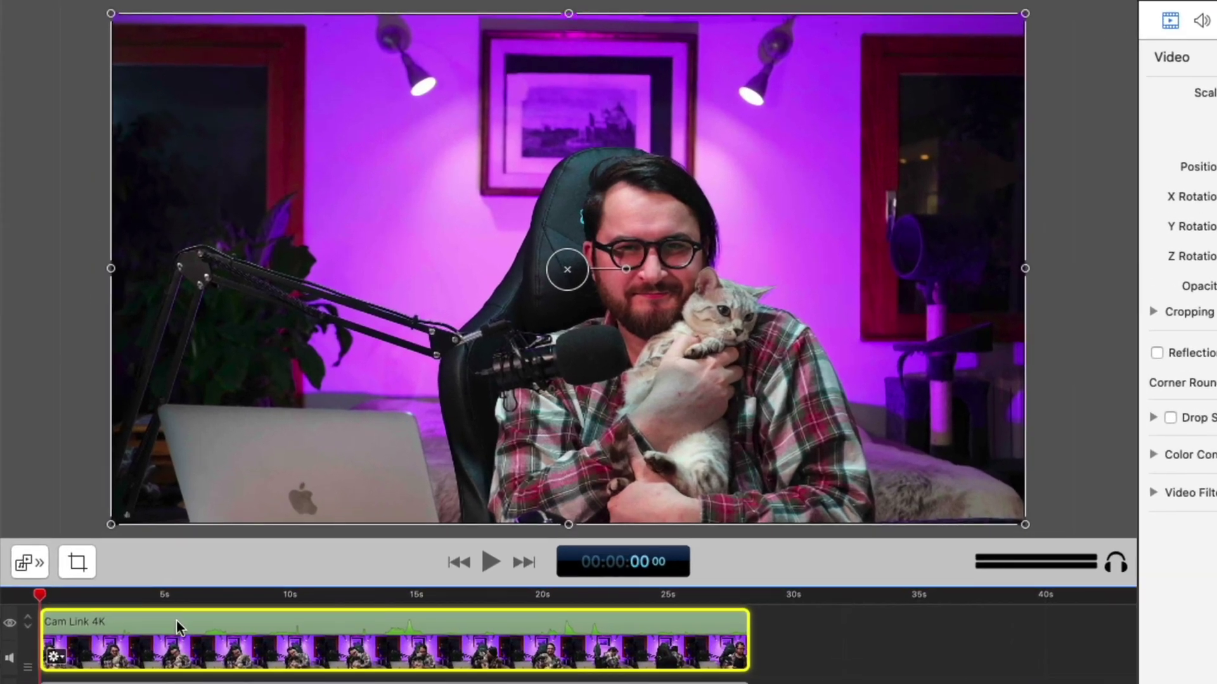
key("space")
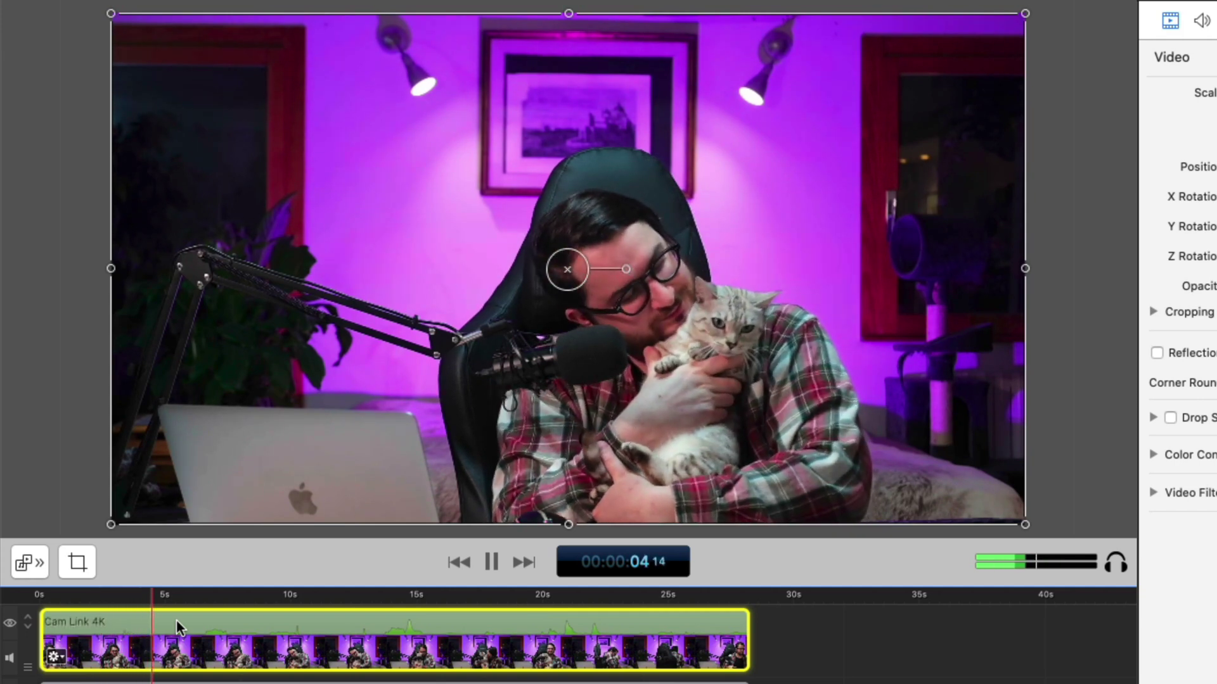
key("space")
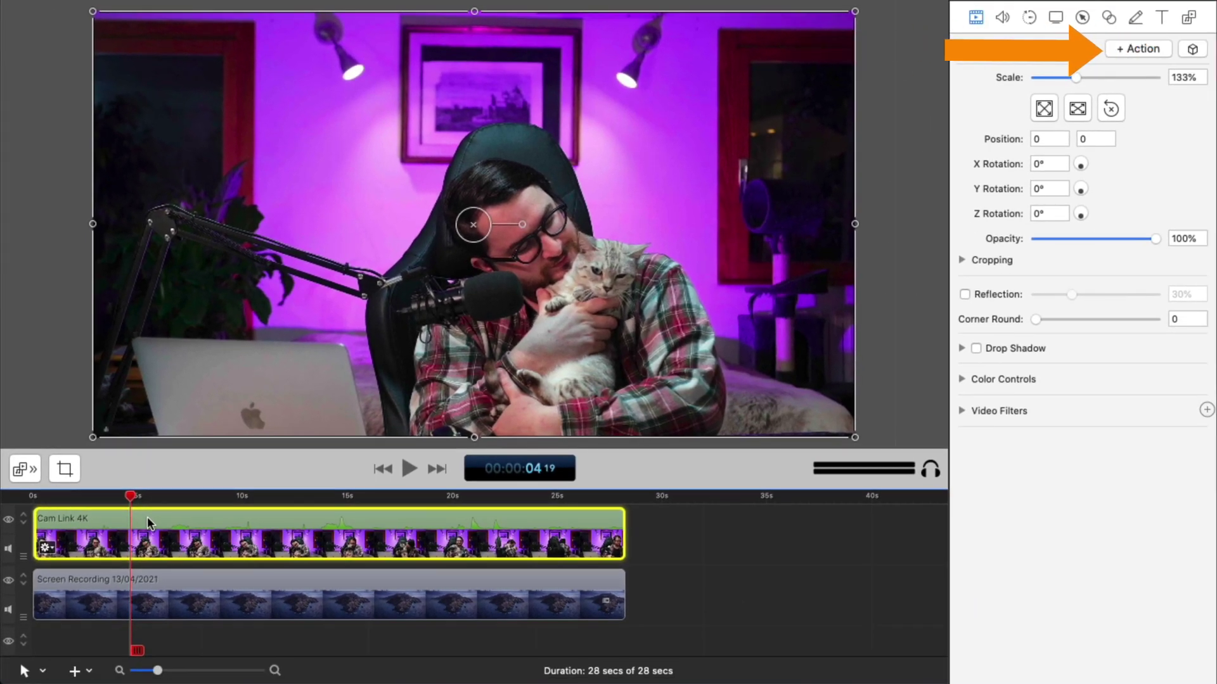
Add a video action on the webcam clip, trying 71% before and about 84% after it
key("super+k")
left_click_drag(157, 670, 202, 672)
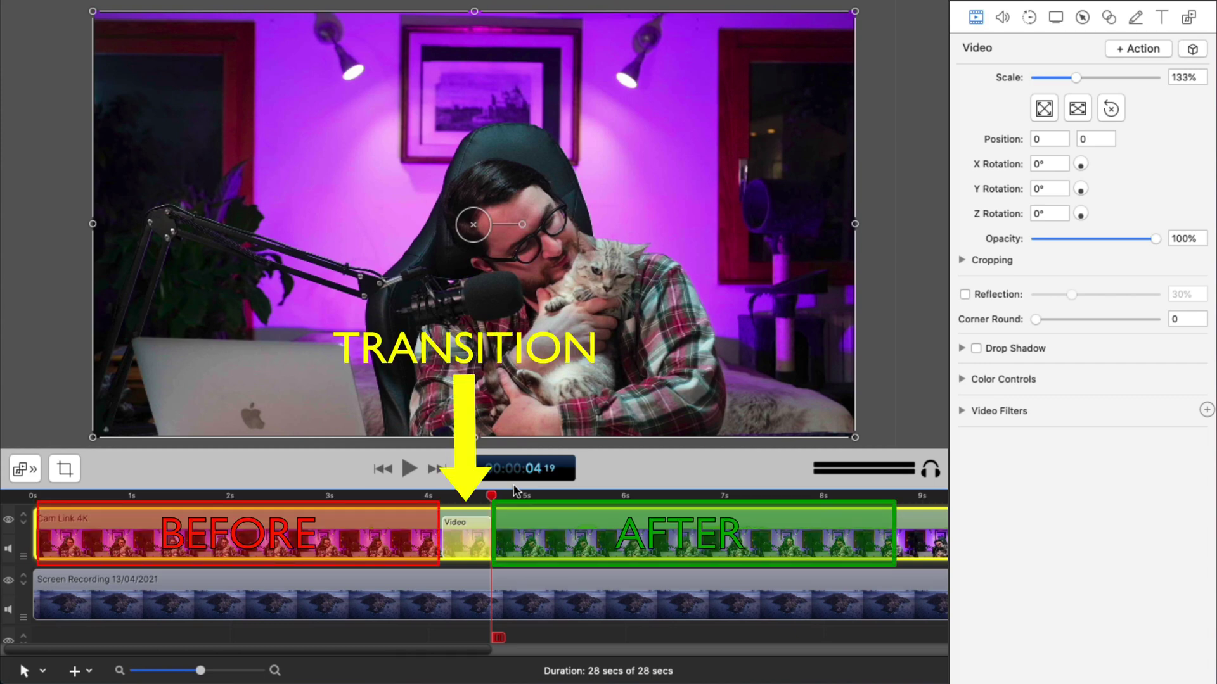
left_click(312, 497)
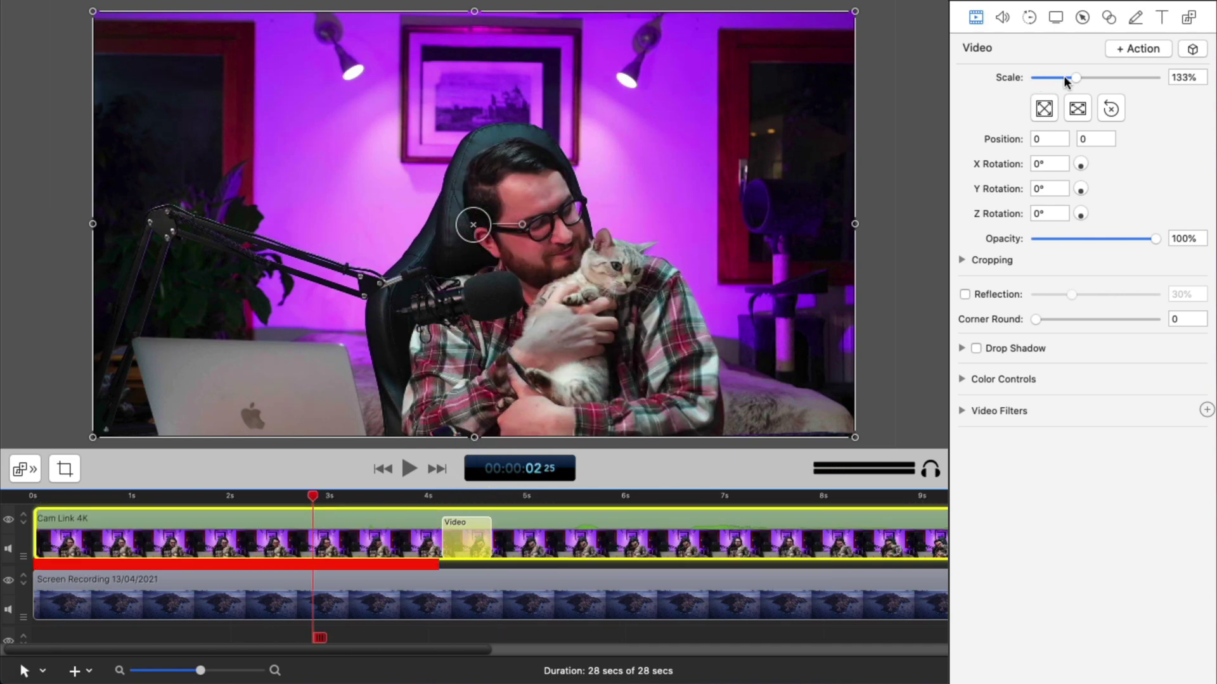
left_click_drag(1074, 78, 1056, 80)
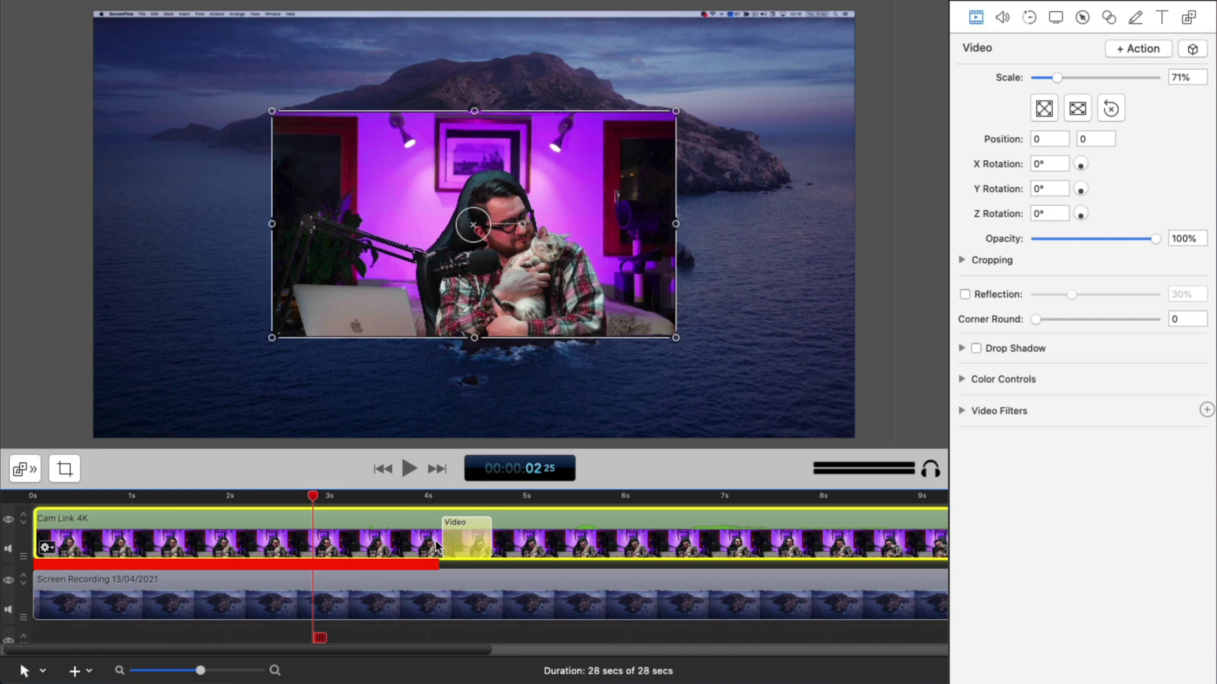
key("space")
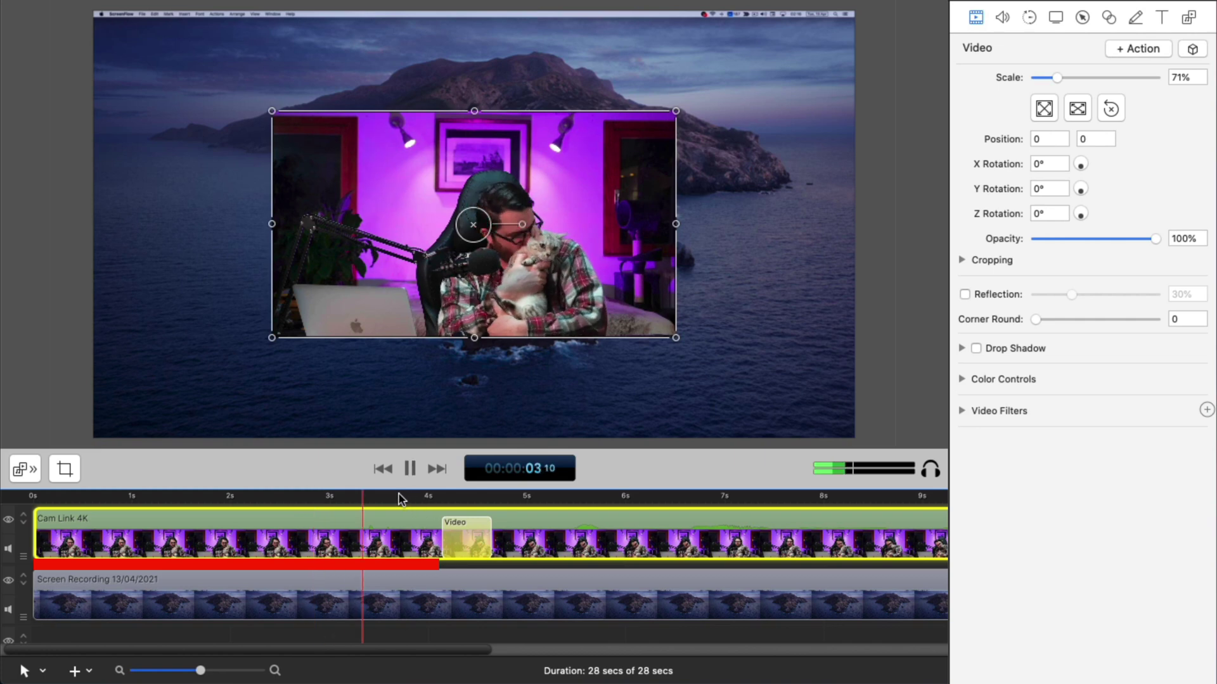
key("space")
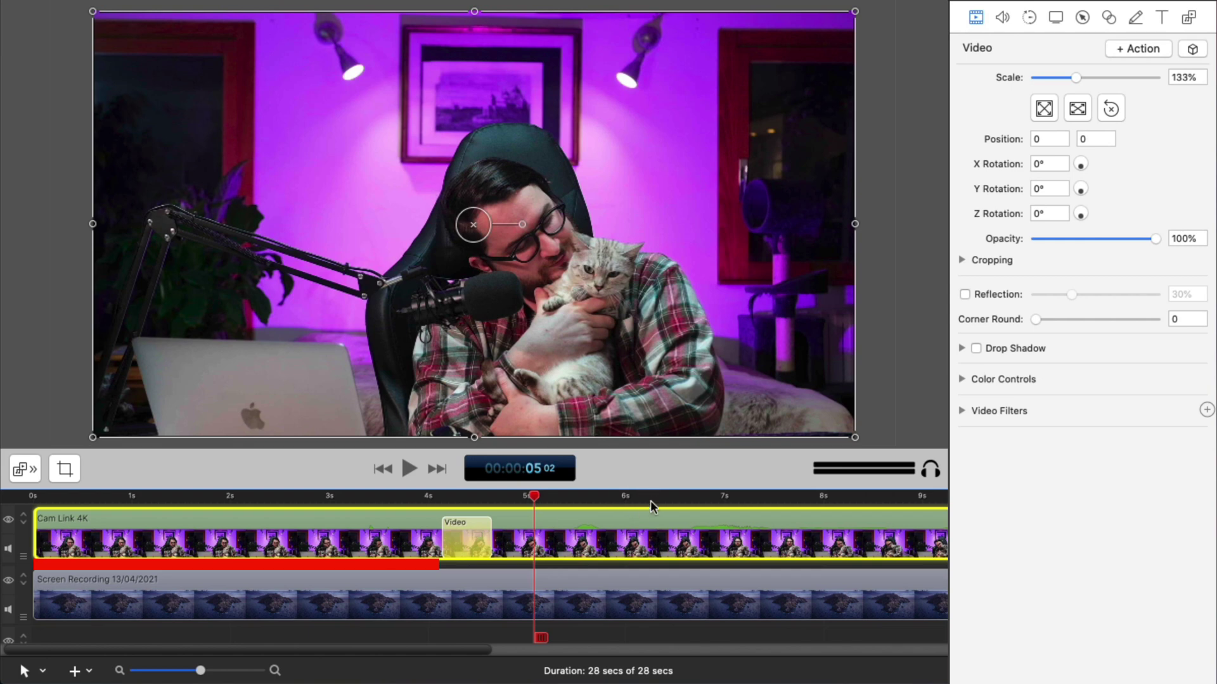
left_click_drag(1076, 77, 1060, 77)
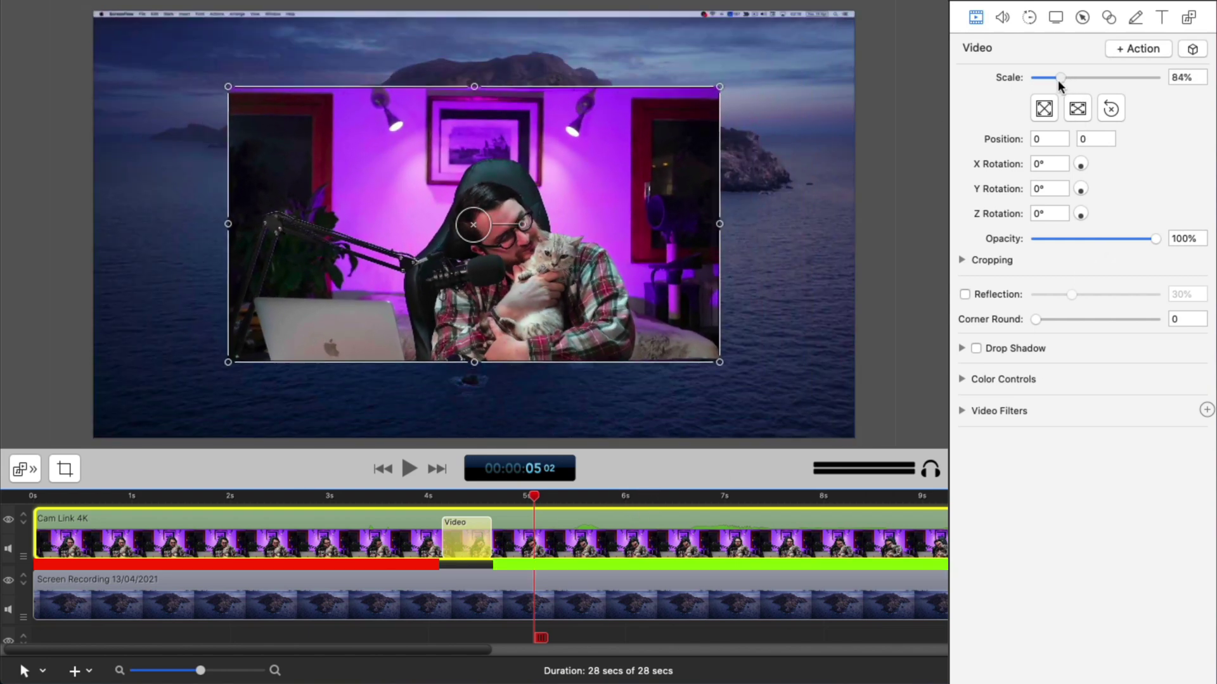
Set the webcam to 178% before the action and preview it shrinking down
left_click(351, 500)
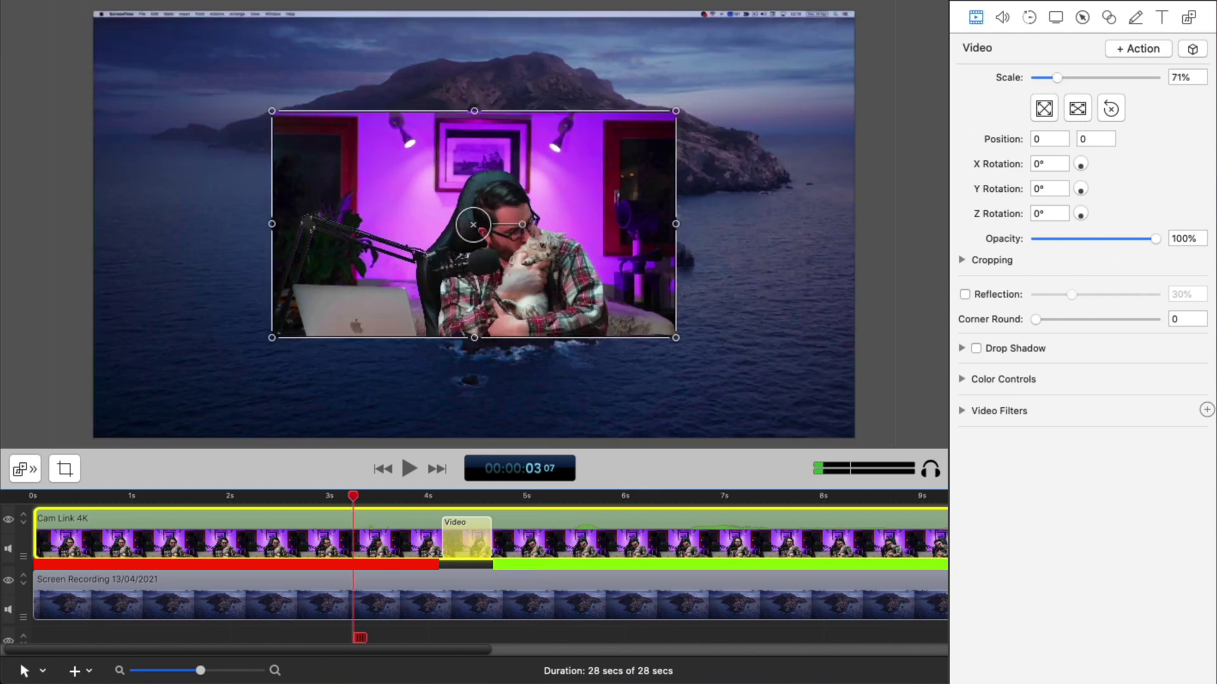
left_click_drag(1058, 75, 1091, 74)
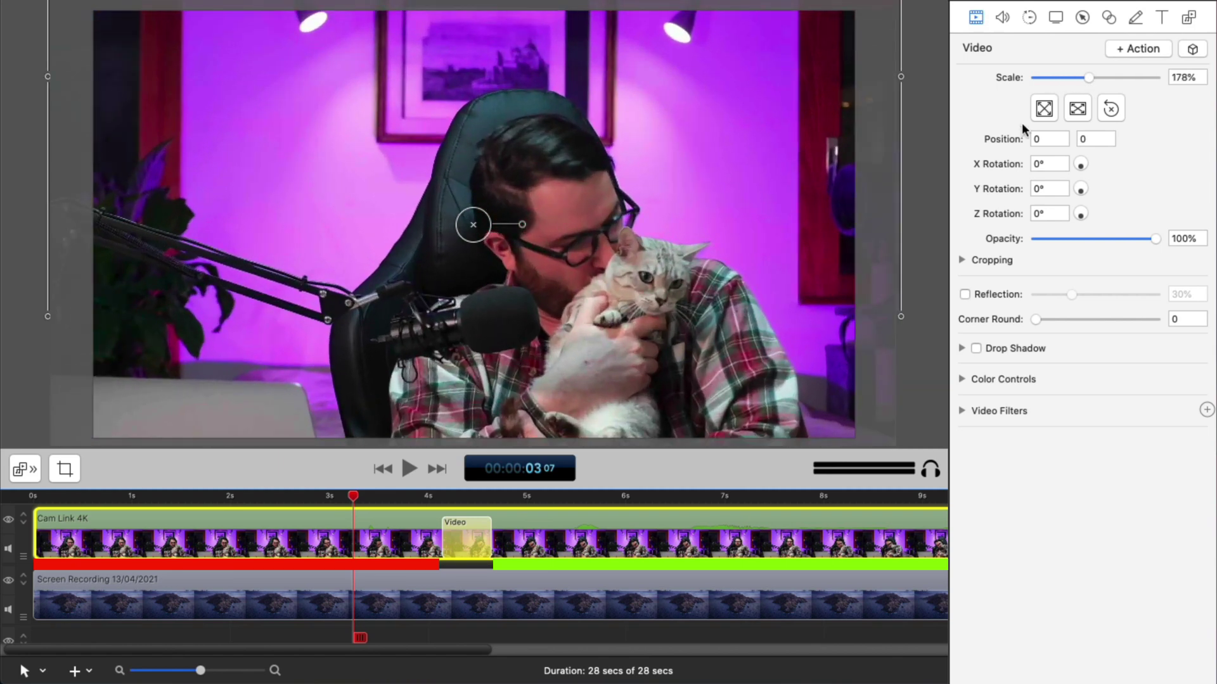
left_click(374, 497)
key("space")
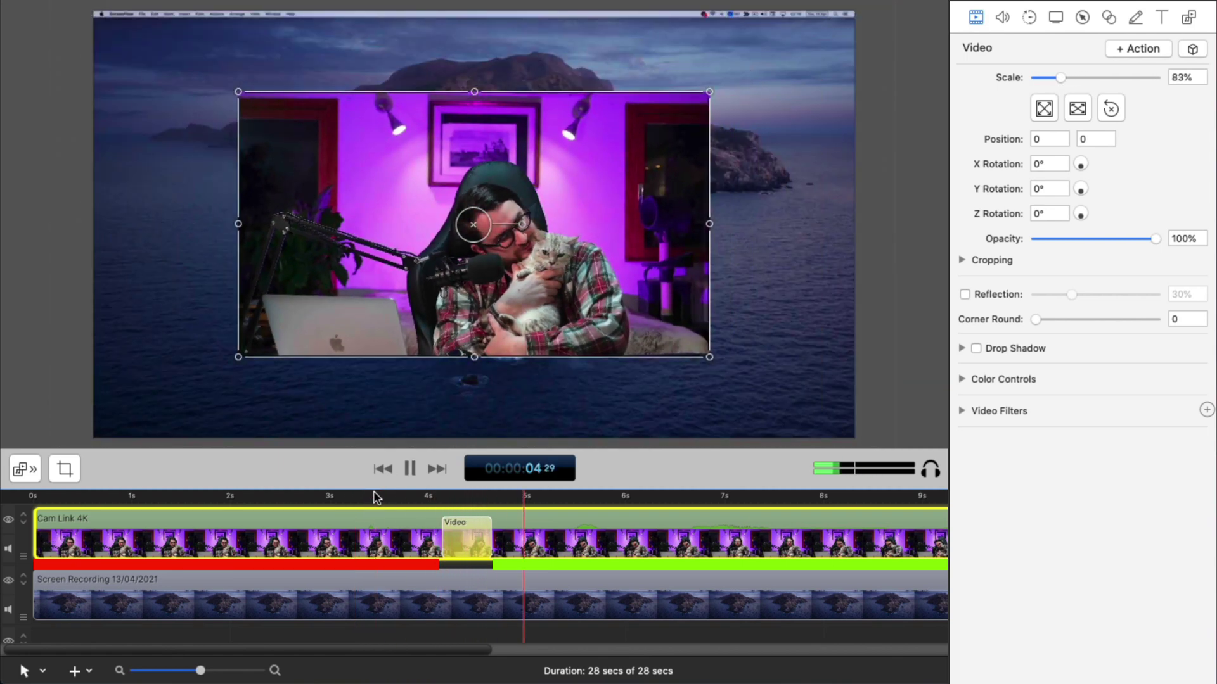
left_click(394, 475)
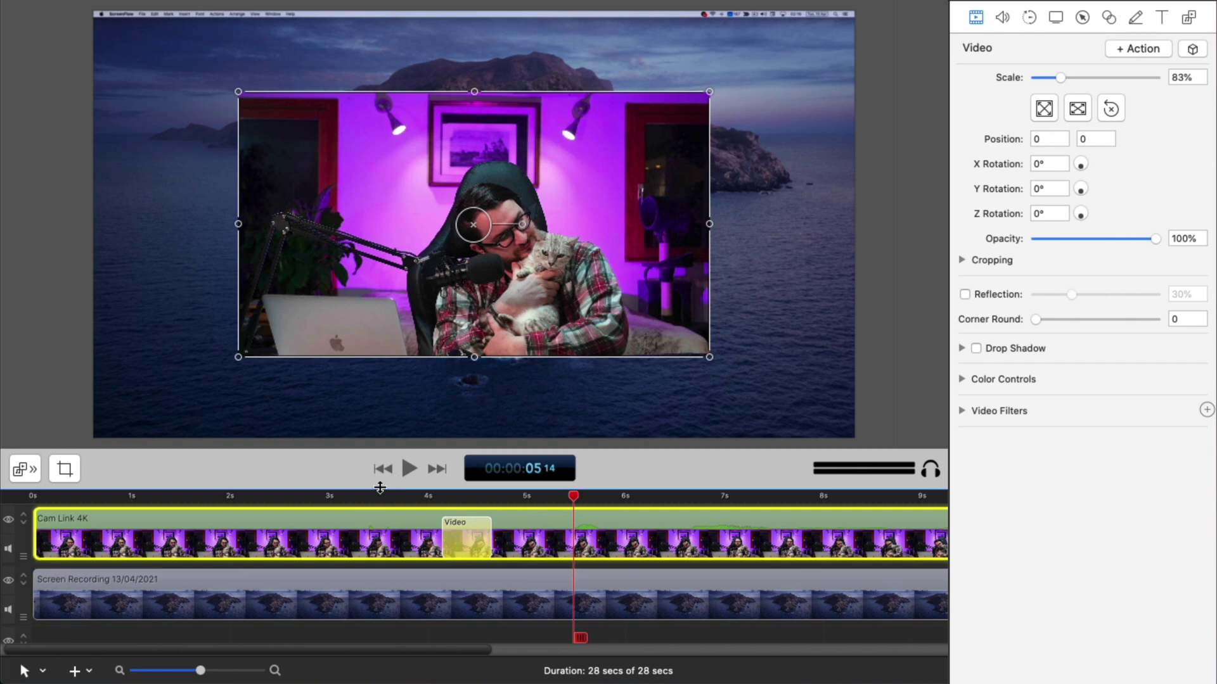
Make the webcam full-frame before the action, then shrink it to about 49% toward lower right after
left_click(355, 498)
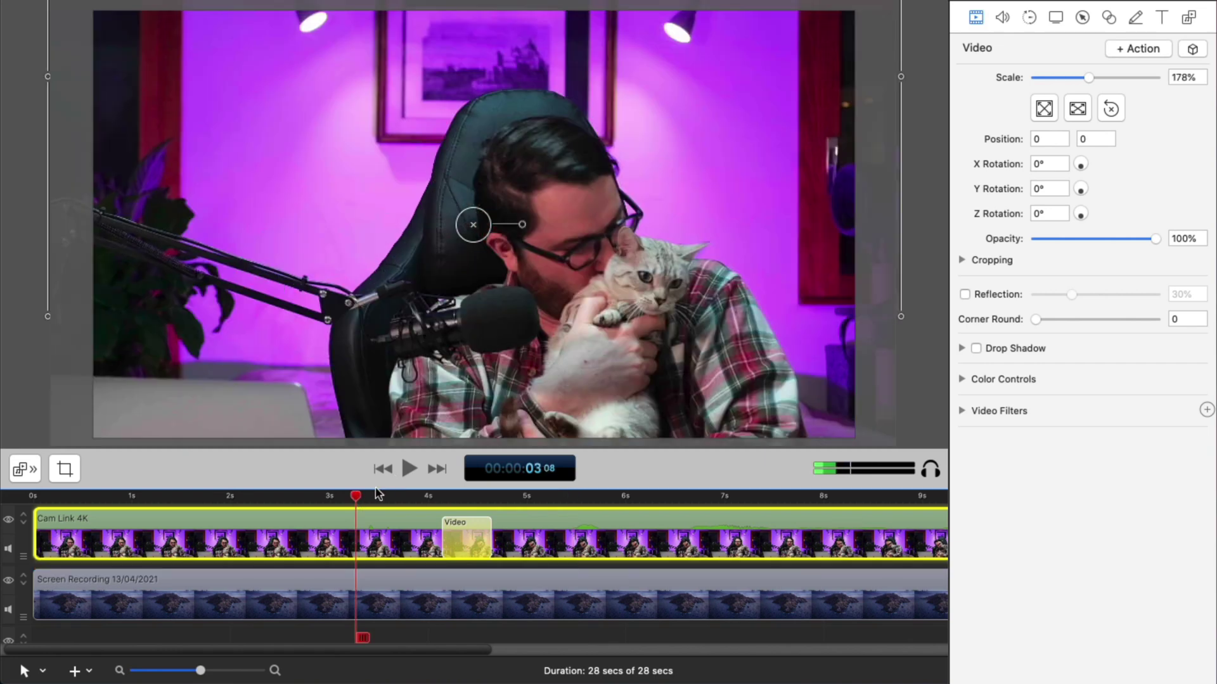
left_click(1044, 109)
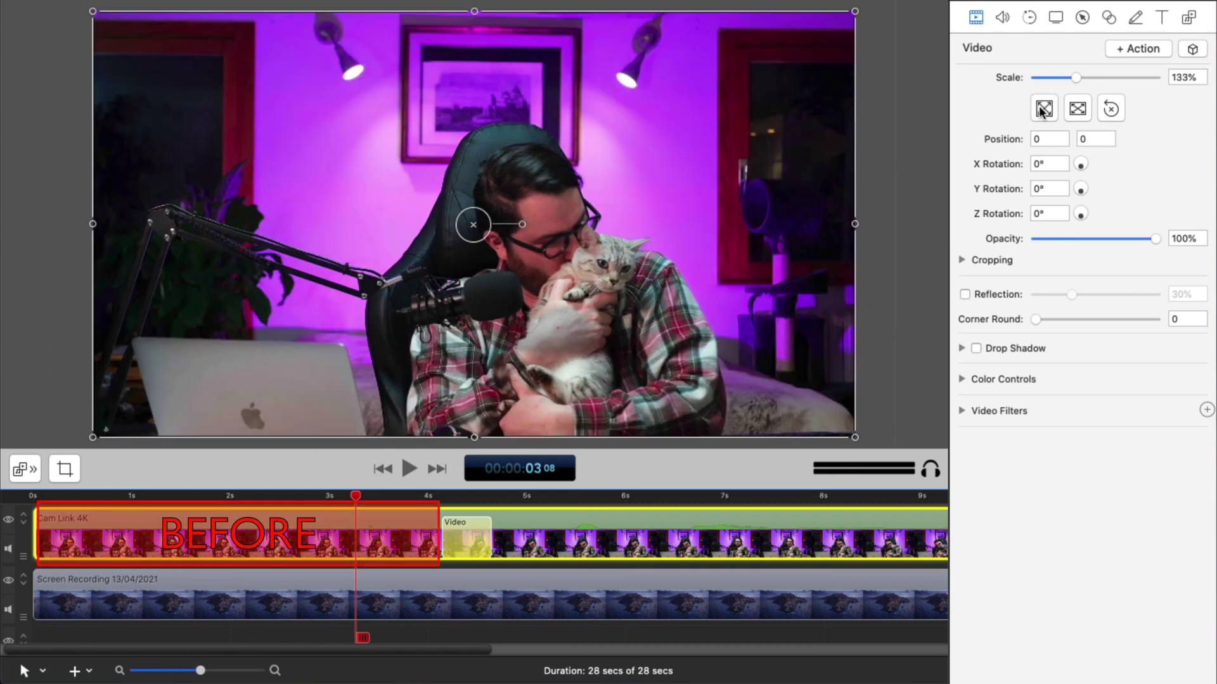
left_click(550, 497)
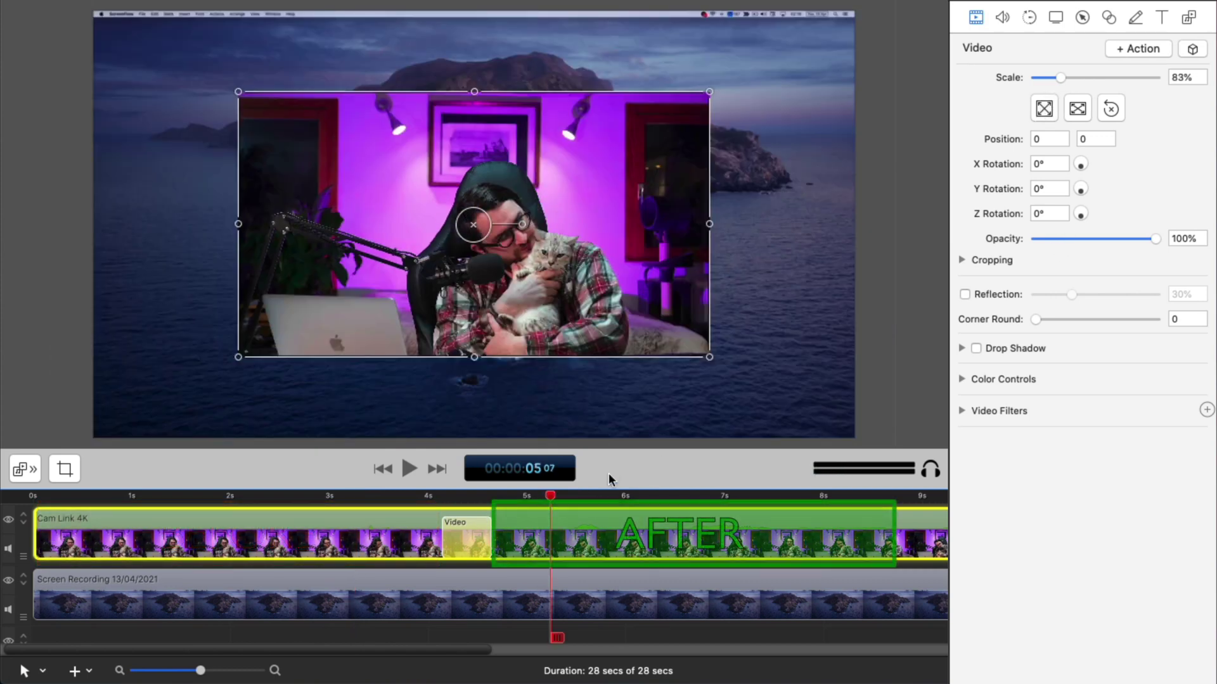
left_click_drag(238, 91, 440, 193)
left_click_drag(640, 281, 758, 322)
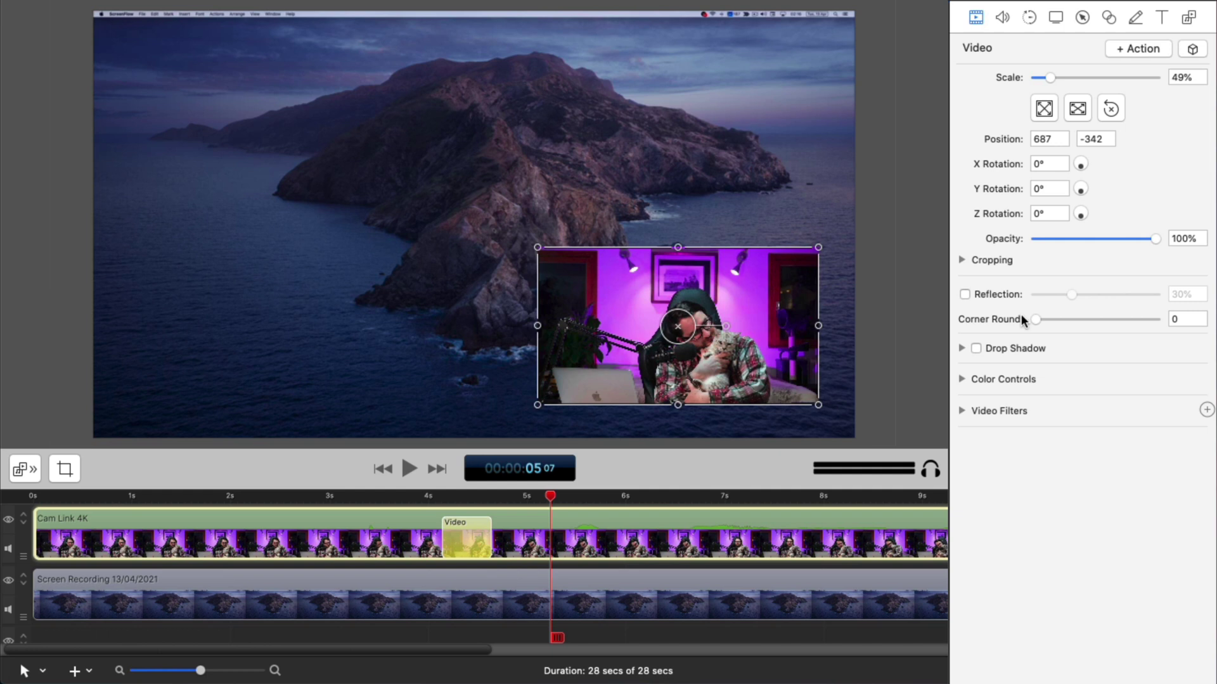
Crop the webcam 400 on the left, 252 on the right and 173 on top
left_click(962, 259)
left_click_drag(1034, 281, 1181, 281)
left_click_drag(1036, 306, 1111, 307)
left_click_drag(1038, 333, 1072, 358)
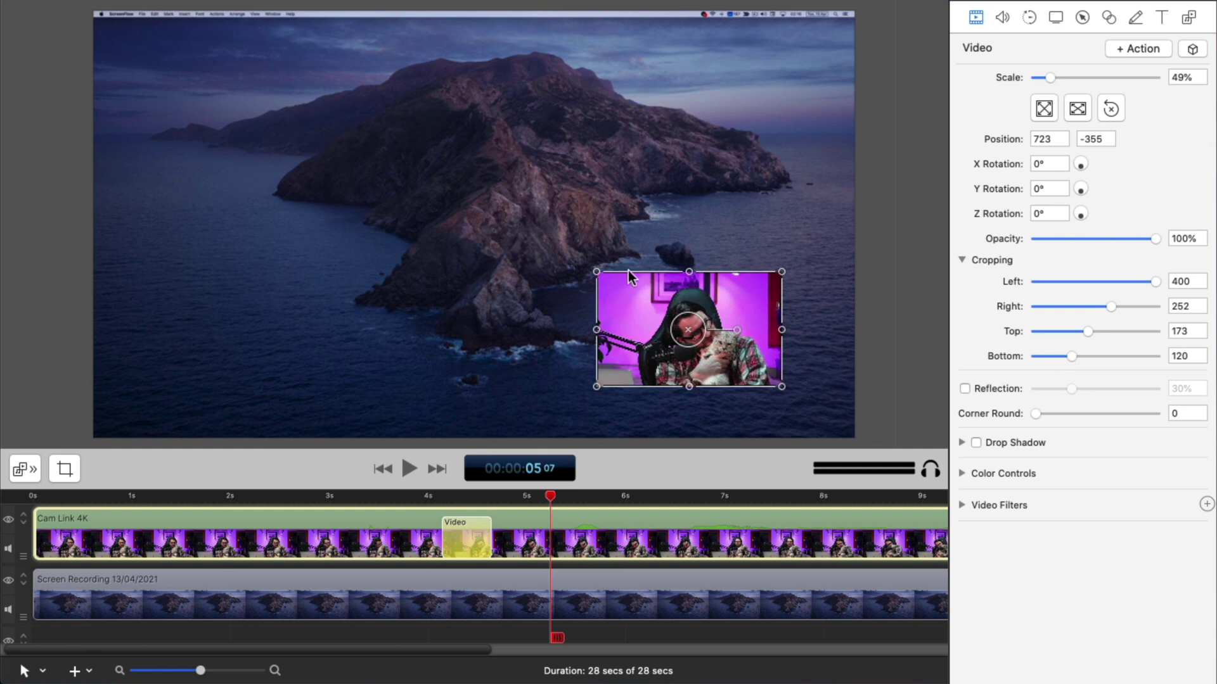
Enlarge the cropped webcam to 70% in the lower-right corner with a reflection and rounded corners
left_click_drag(595, 271, 519, 224)
left_click_drag(674, 316, 706, 327)
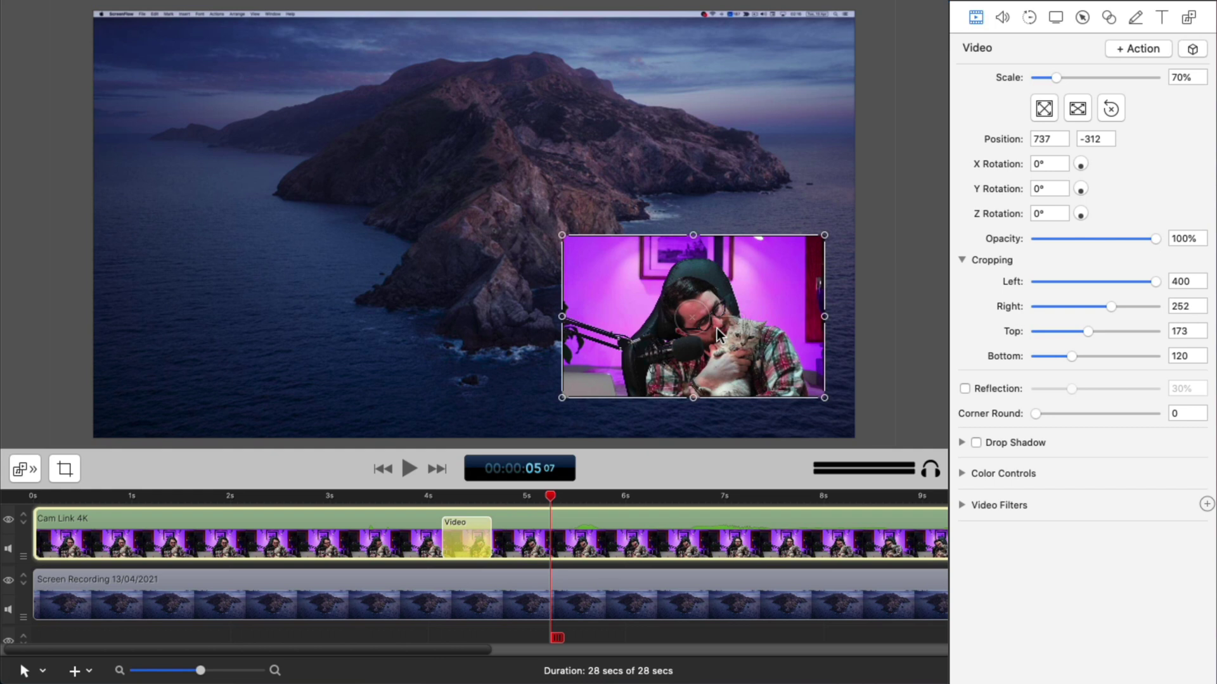
left_click(963, 389)
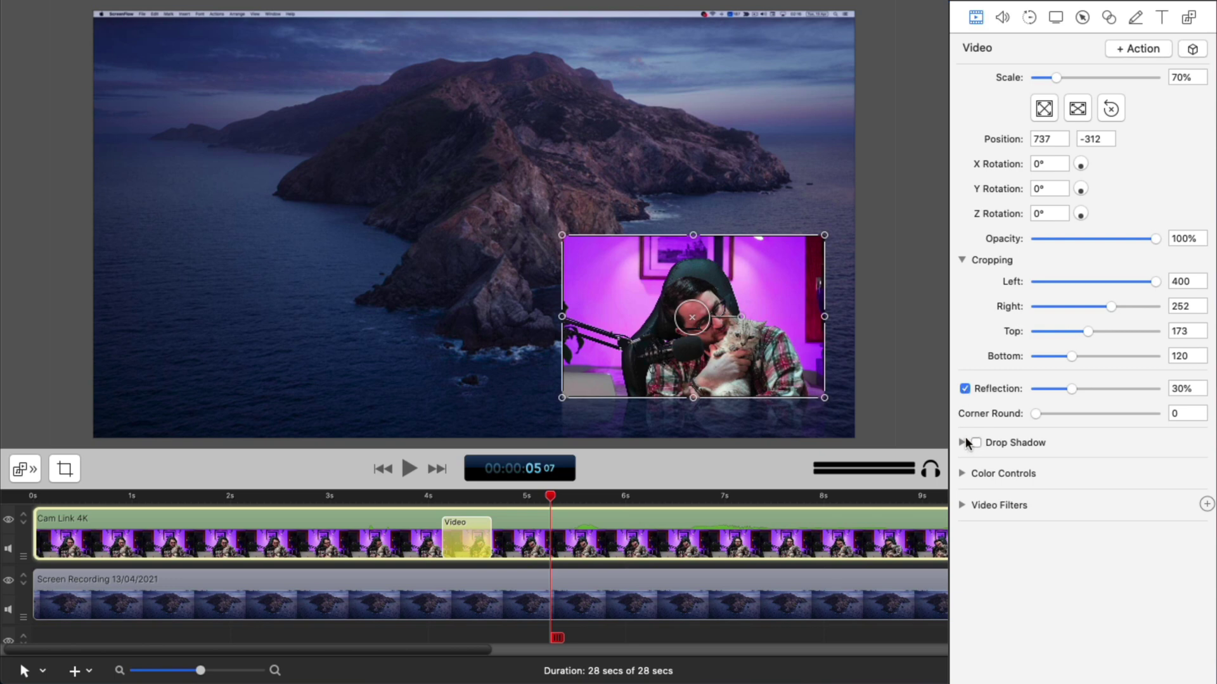
left_click_drag(1035, 412, 1064, 415)
Replay the webcam transition from just before its video action
left_click(397, 498)
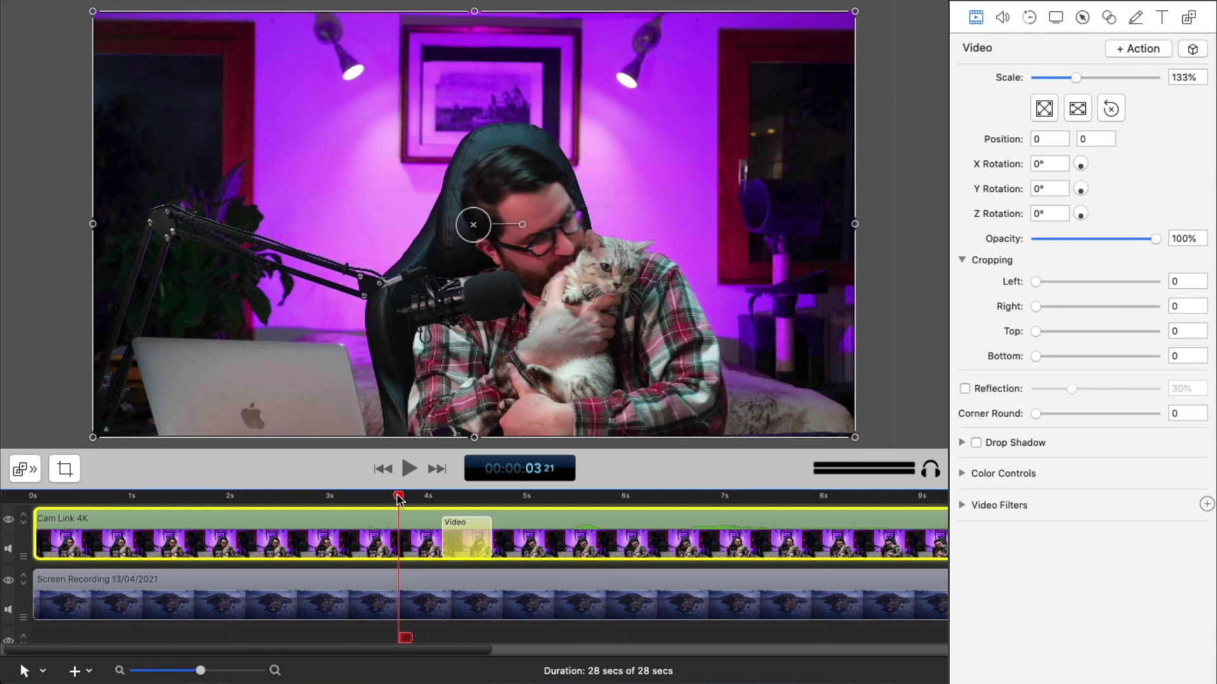
key("Escape")
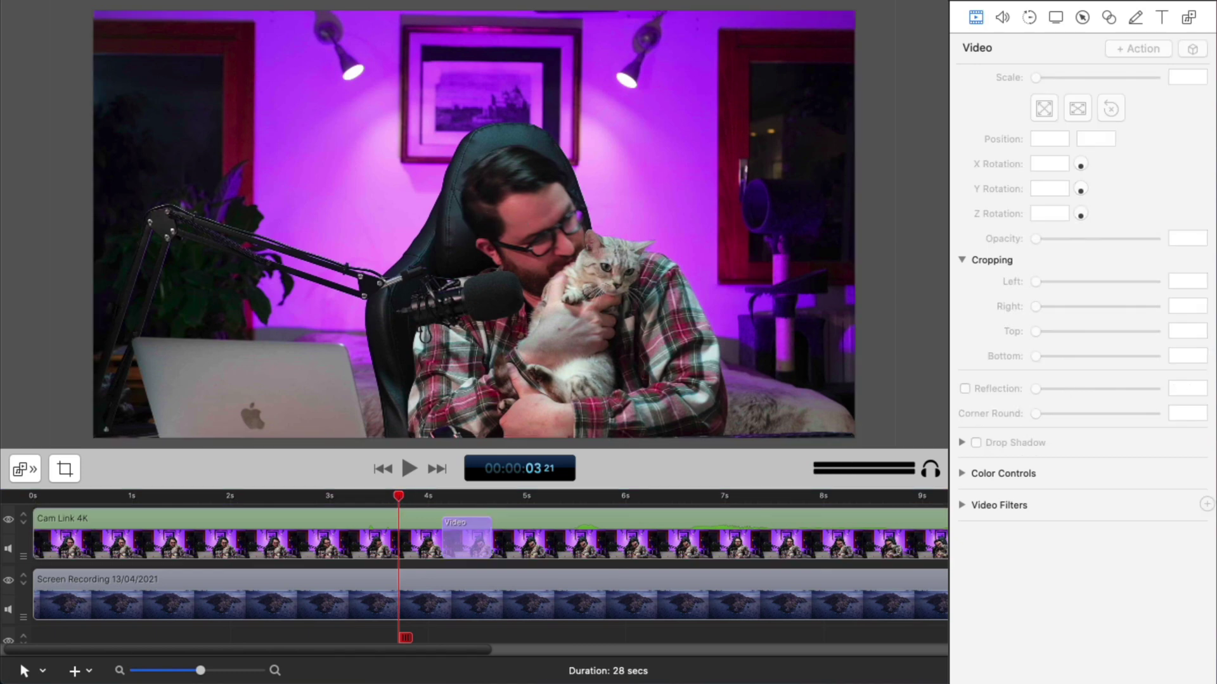
key("space")
key("space")
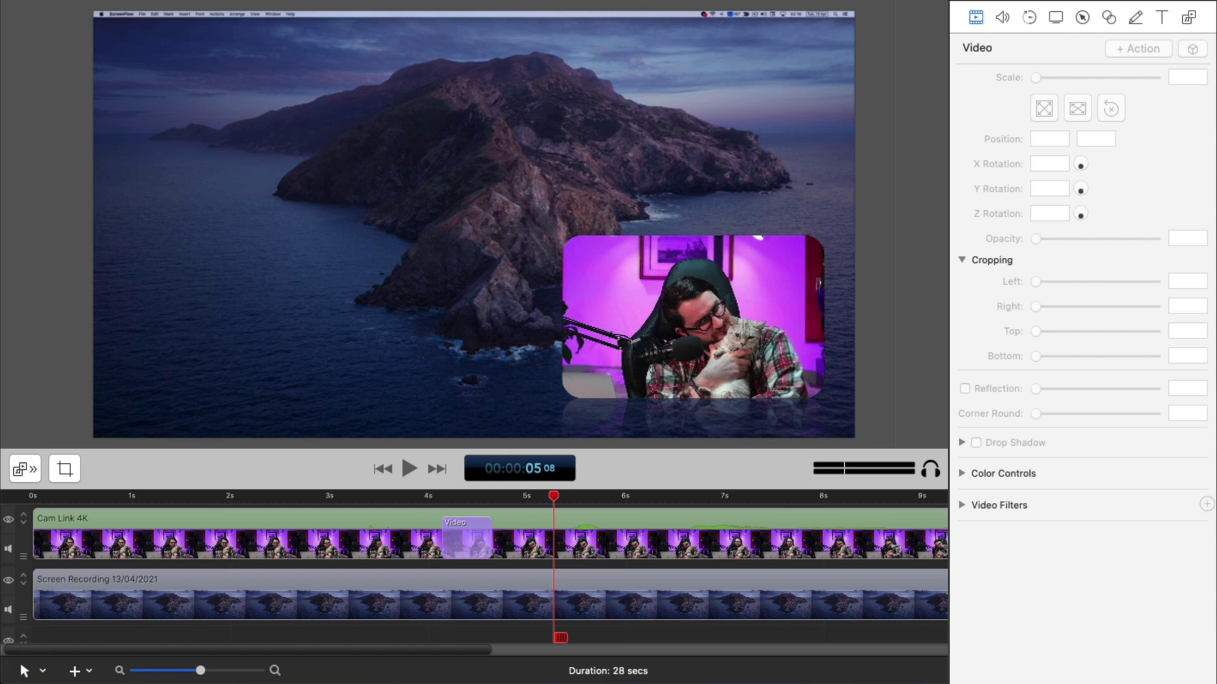
Extend the Cam Link 4K clip's video action to end near 5 seconds, then replay it
left_click(519, 536)
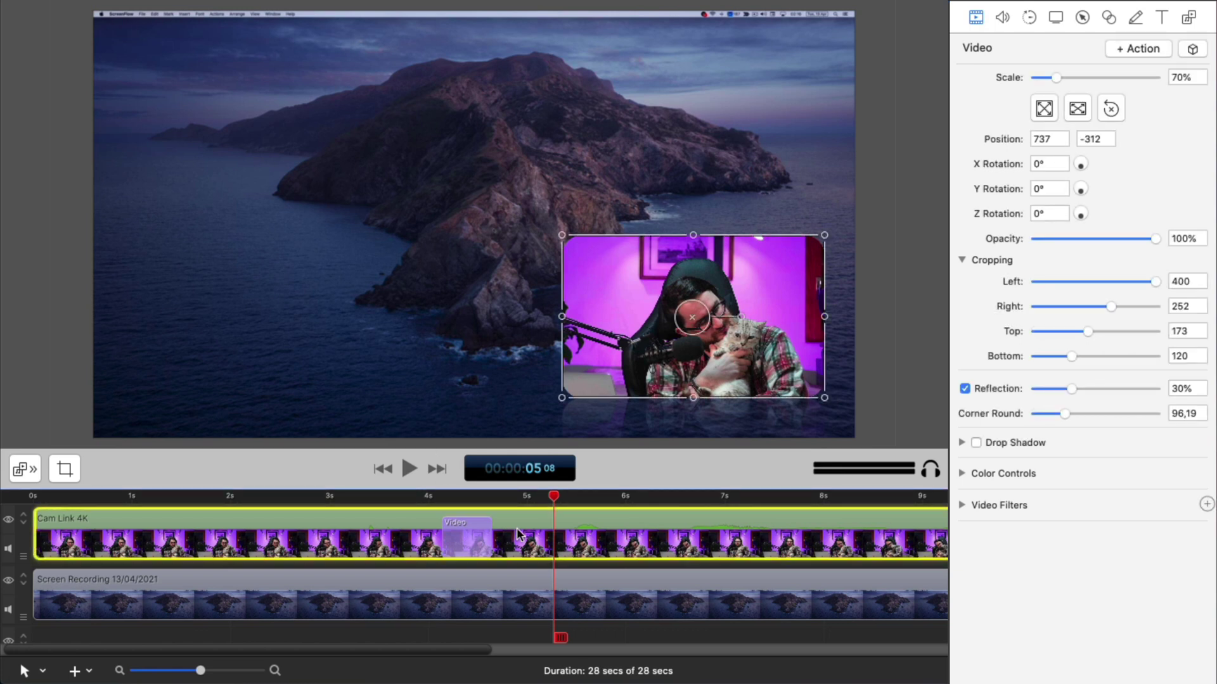
left_click(470, 534)
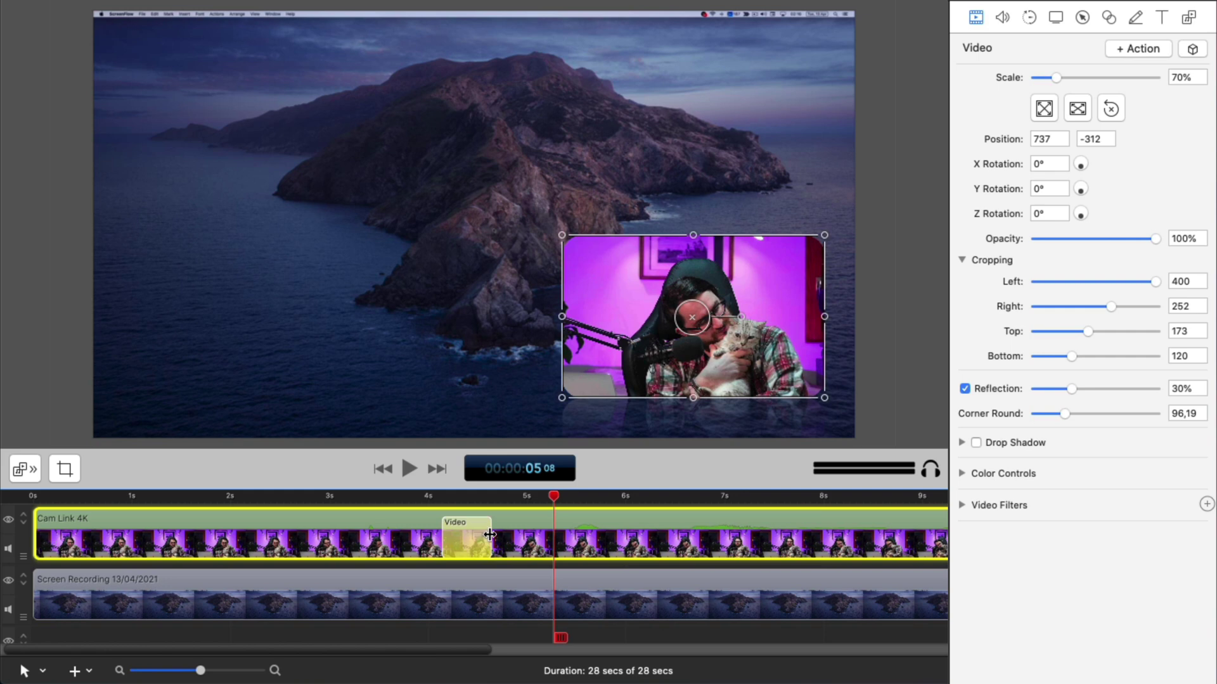
left_click_drag(490, 534, 553, 534)
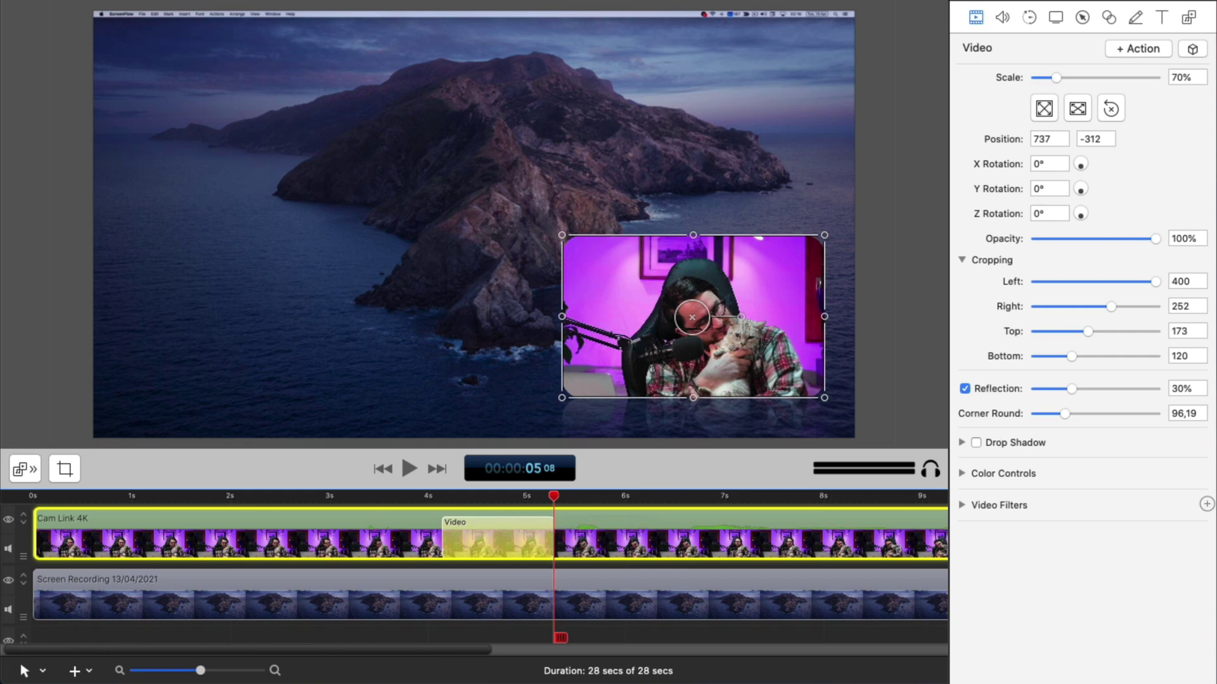
left_click(394, 496)
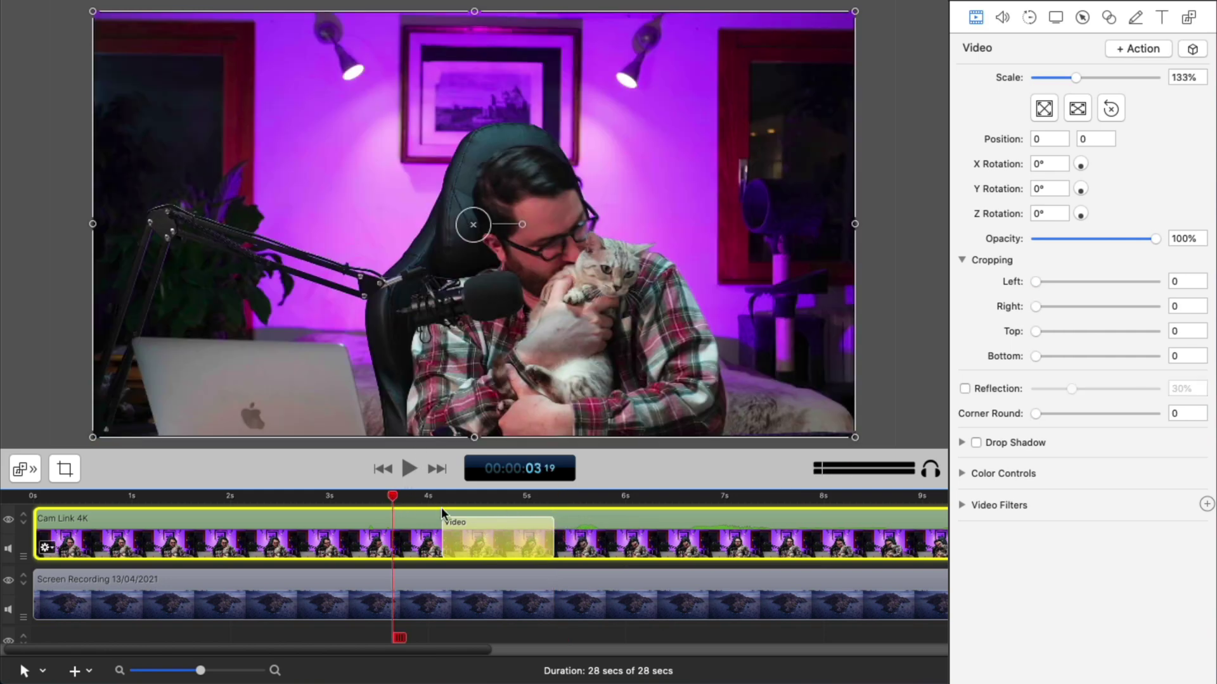
key("space")
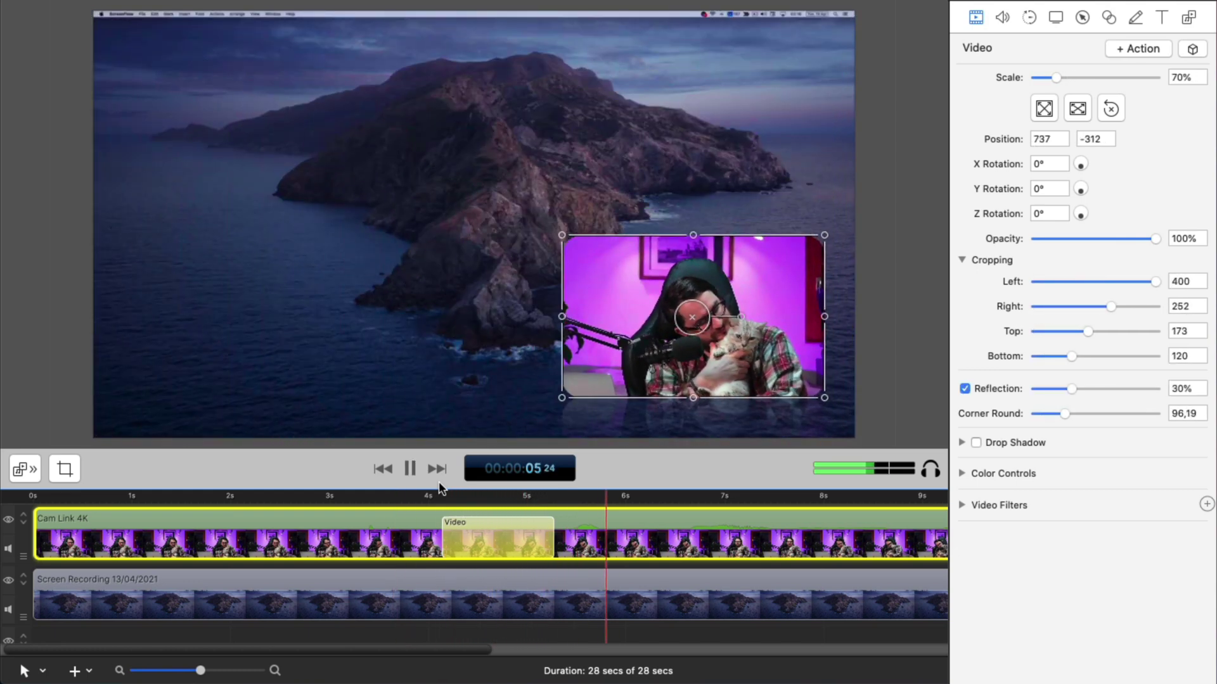
Add a video action sliding the webcam overlay from lower right to lower left, then replay it
key("space")
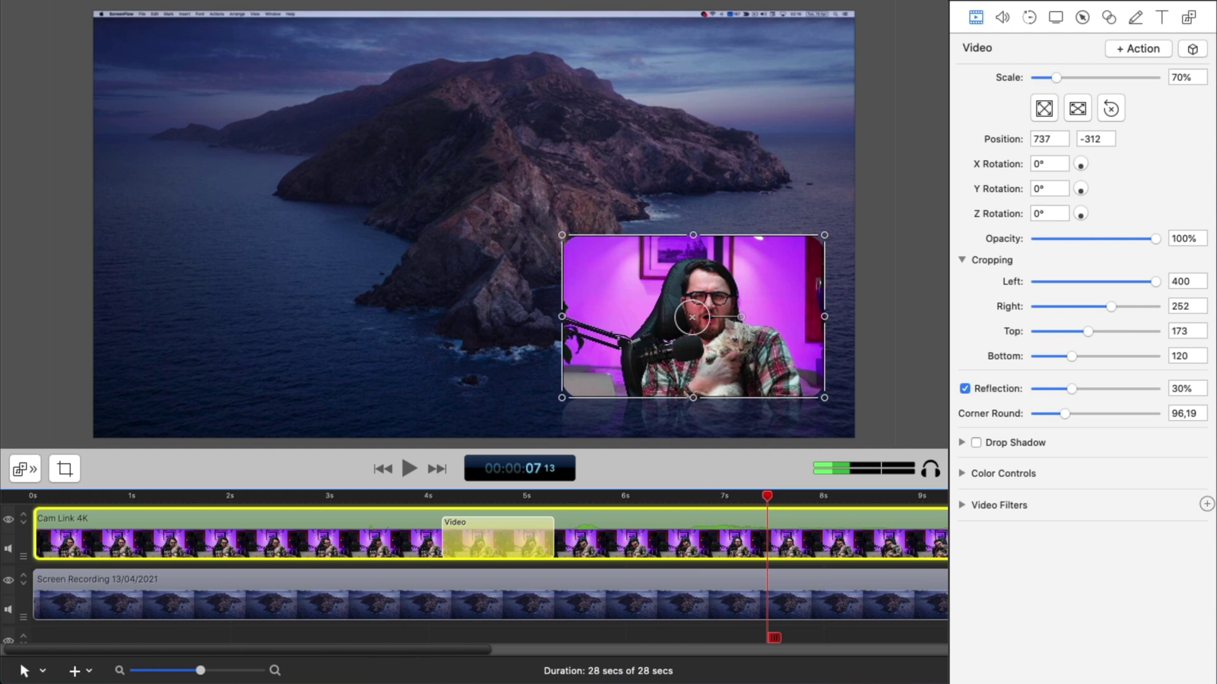
left_click(1138, 48)
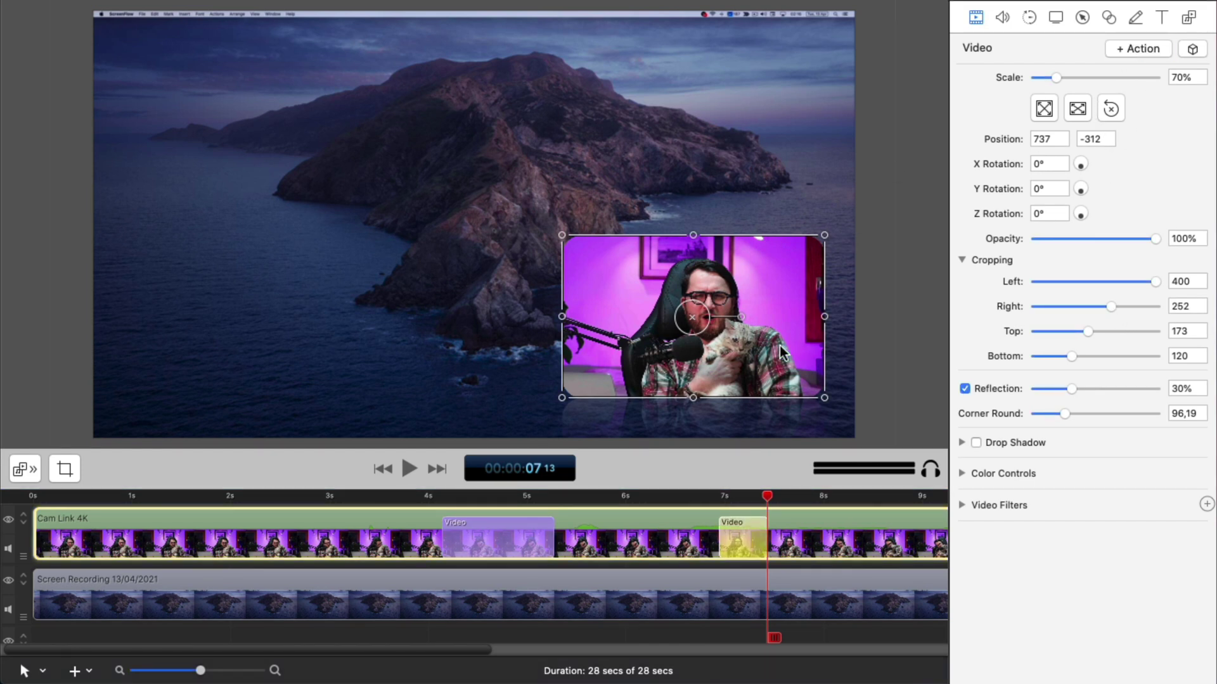
left_click_drag(779, 345, 361, 349)
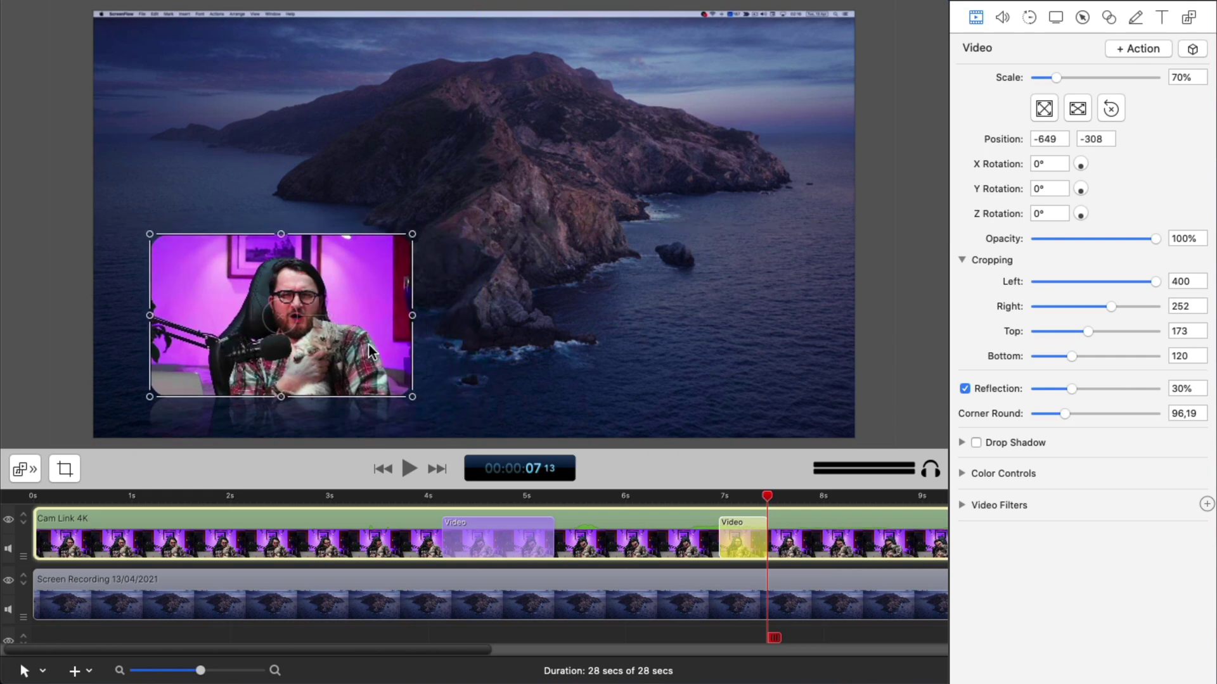
left_click(664, 495)
key("space")
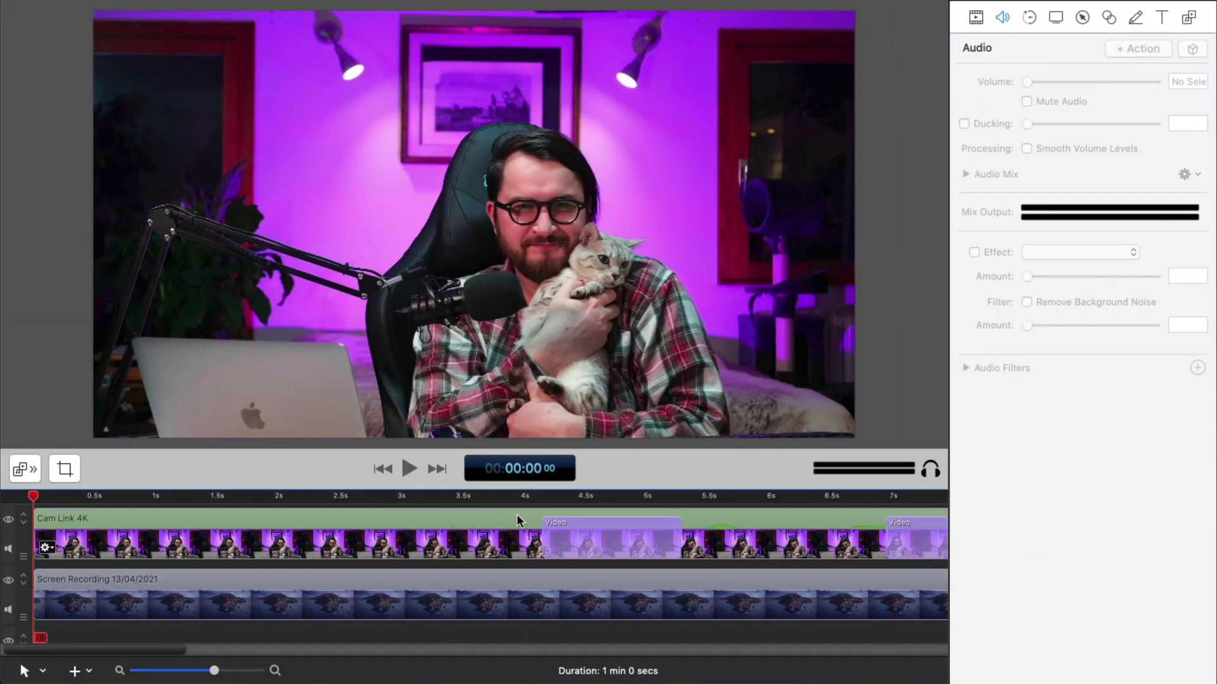
Detach the Cam Link 4K clip's audio onto its own track and select that audio clip
left_click(432, 530)
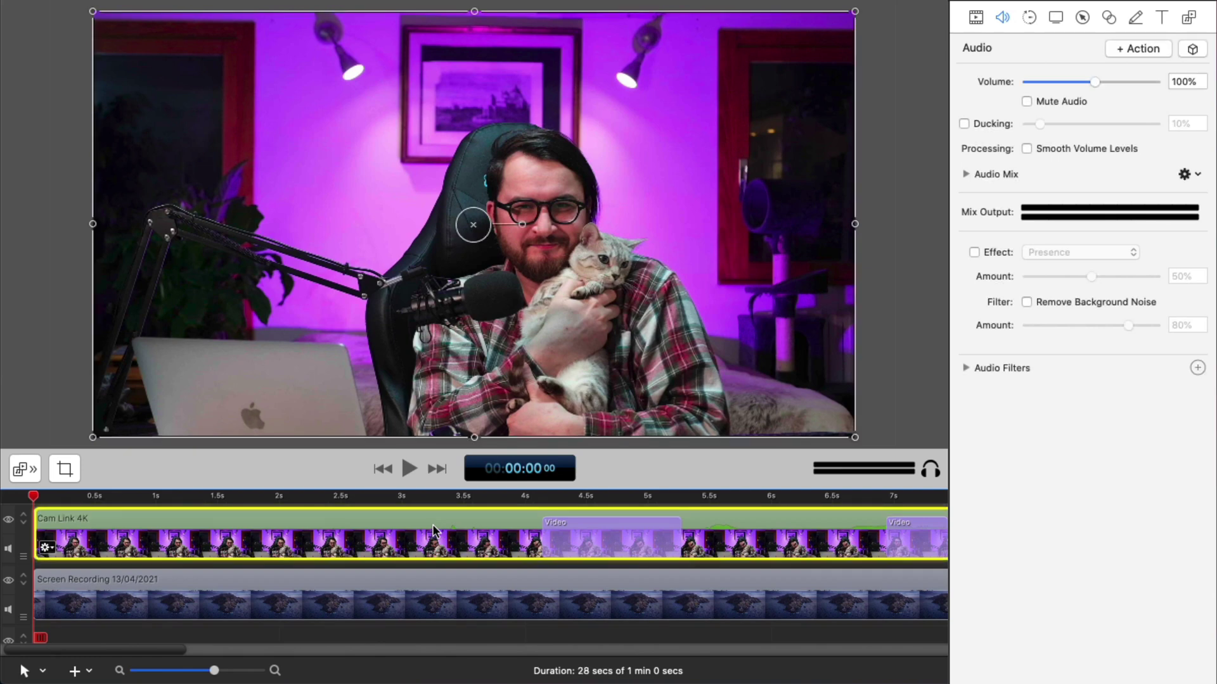
right_click(433, 529)
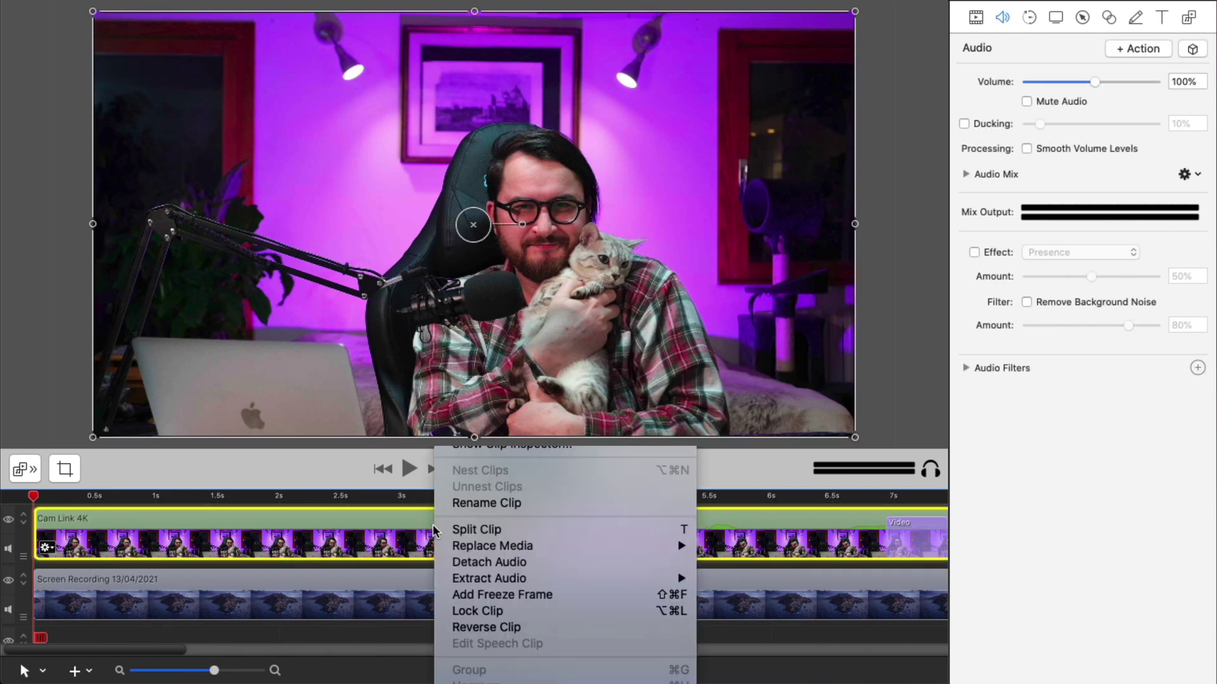
left_click(470, 562)
left_click(457, 591)
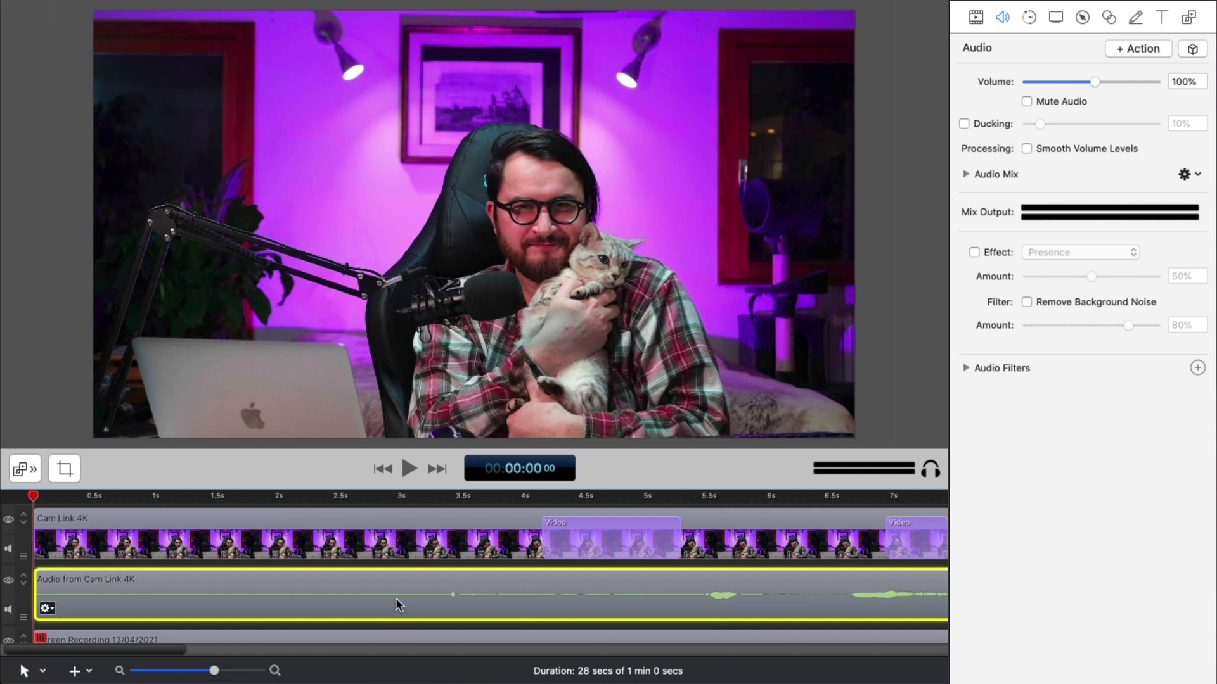
Add an audio action starting the webcam audio at 14% volume, with Smooth Volume Levels on
left_click(1113, 48)
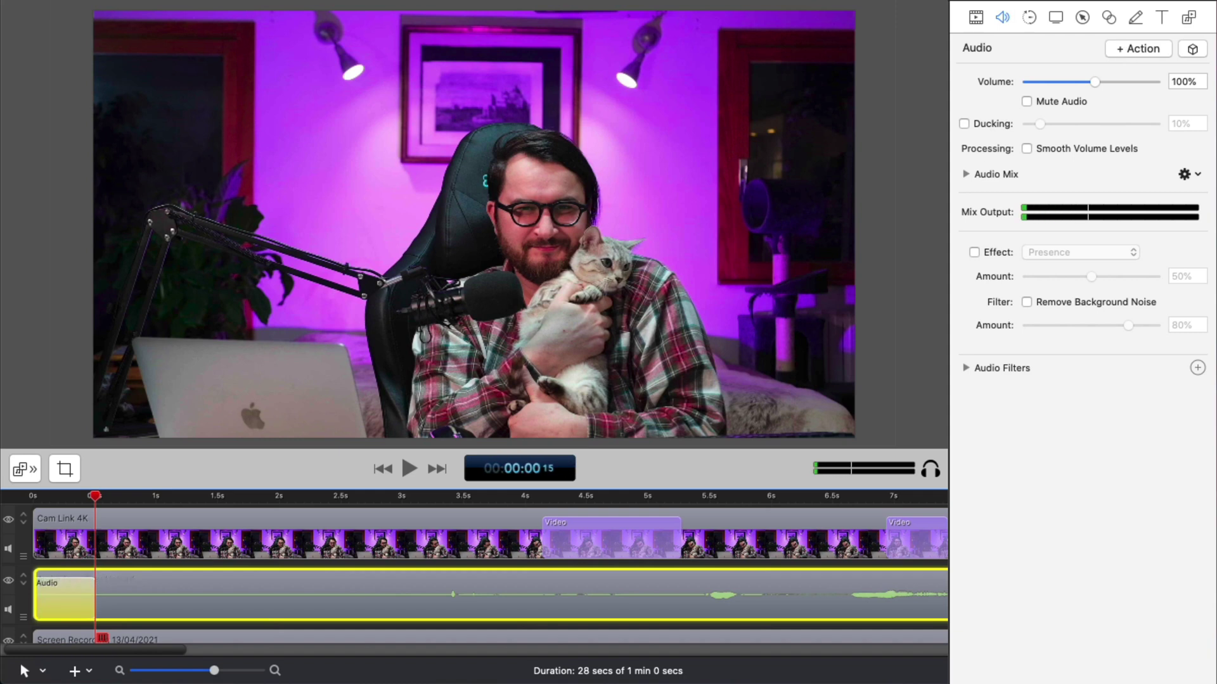
left_click_drag(94, 498, 26, 510)
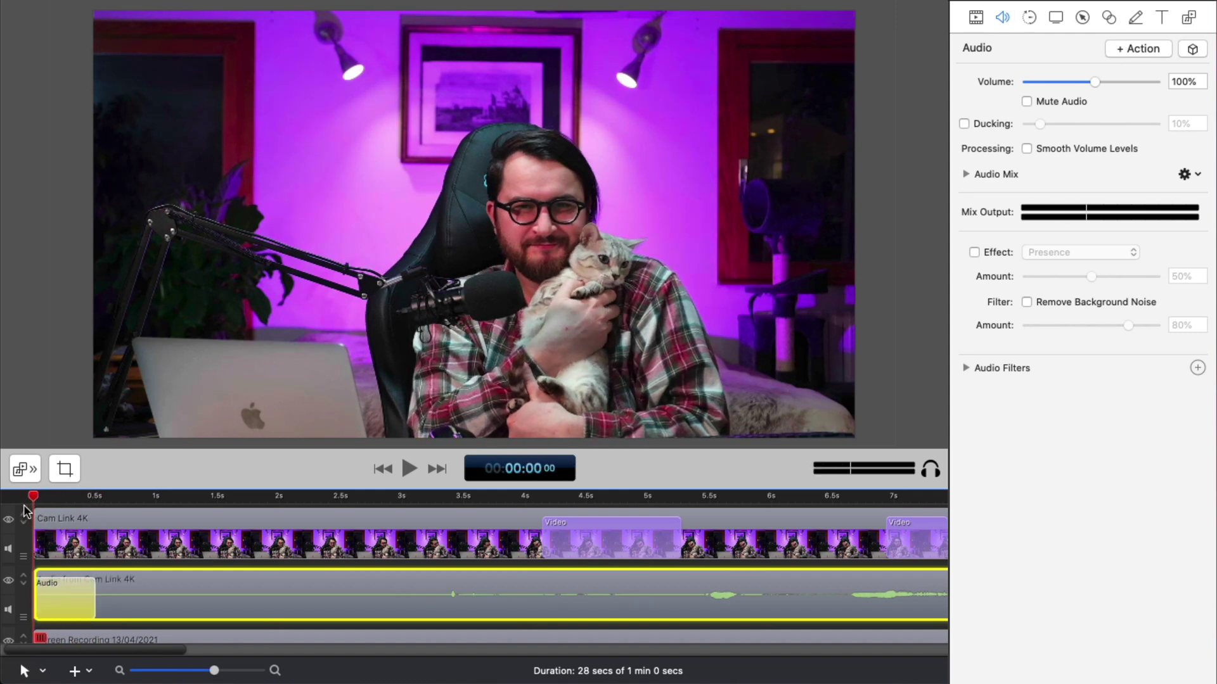
left_click_drag(1093, 82, 1028, 85)
key("space")
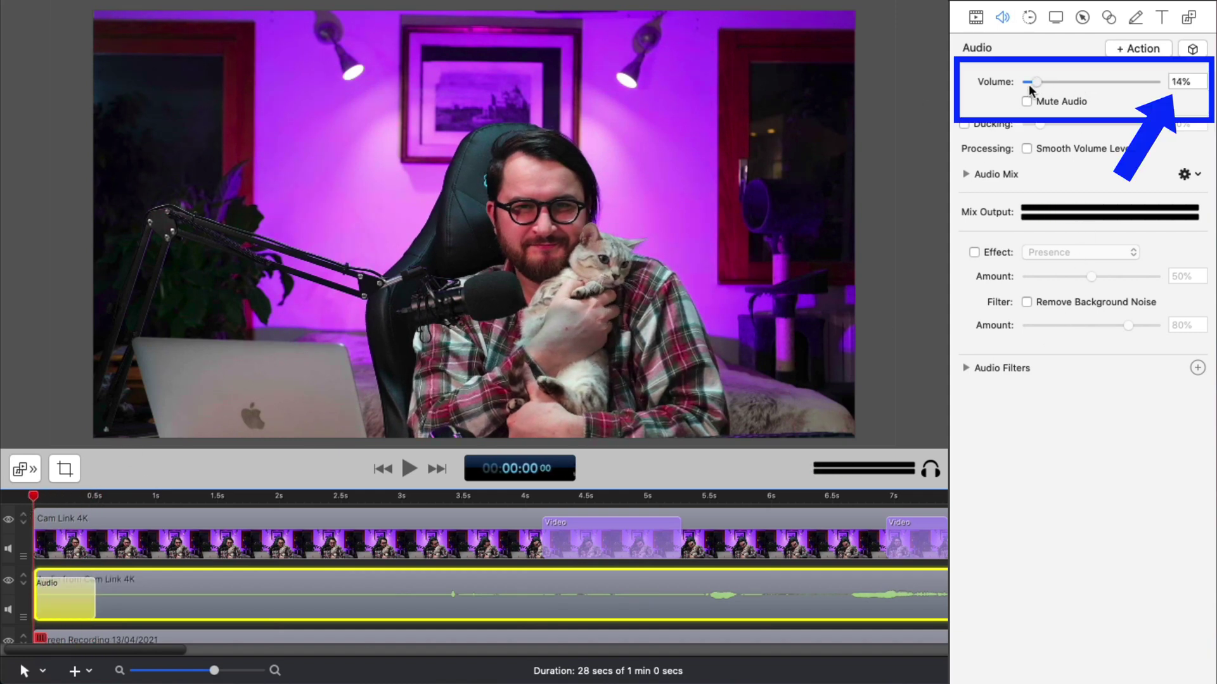
key("super+z")
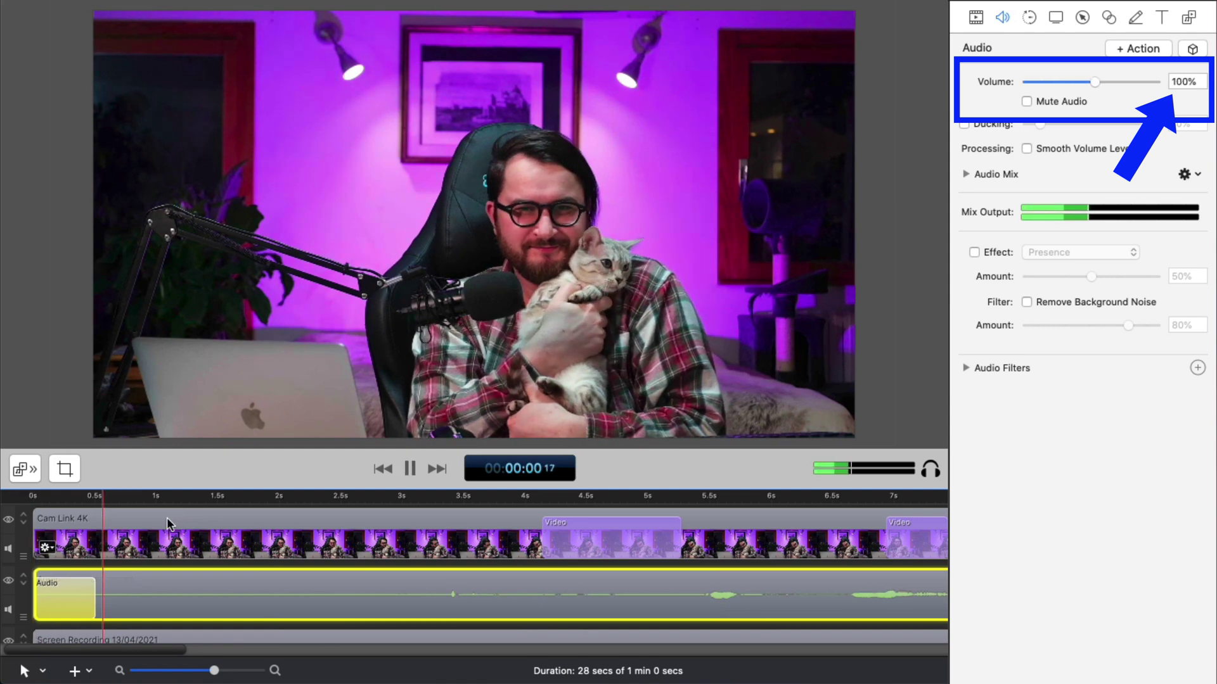
key("space")
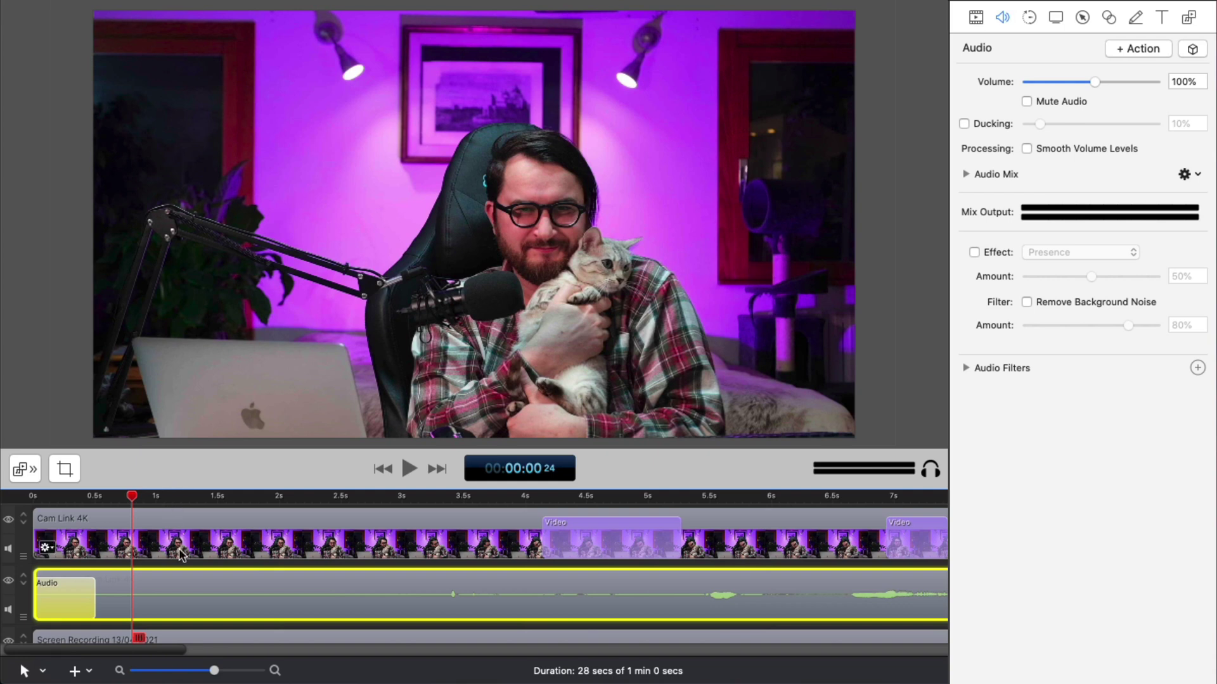
left_click(1042, 150)
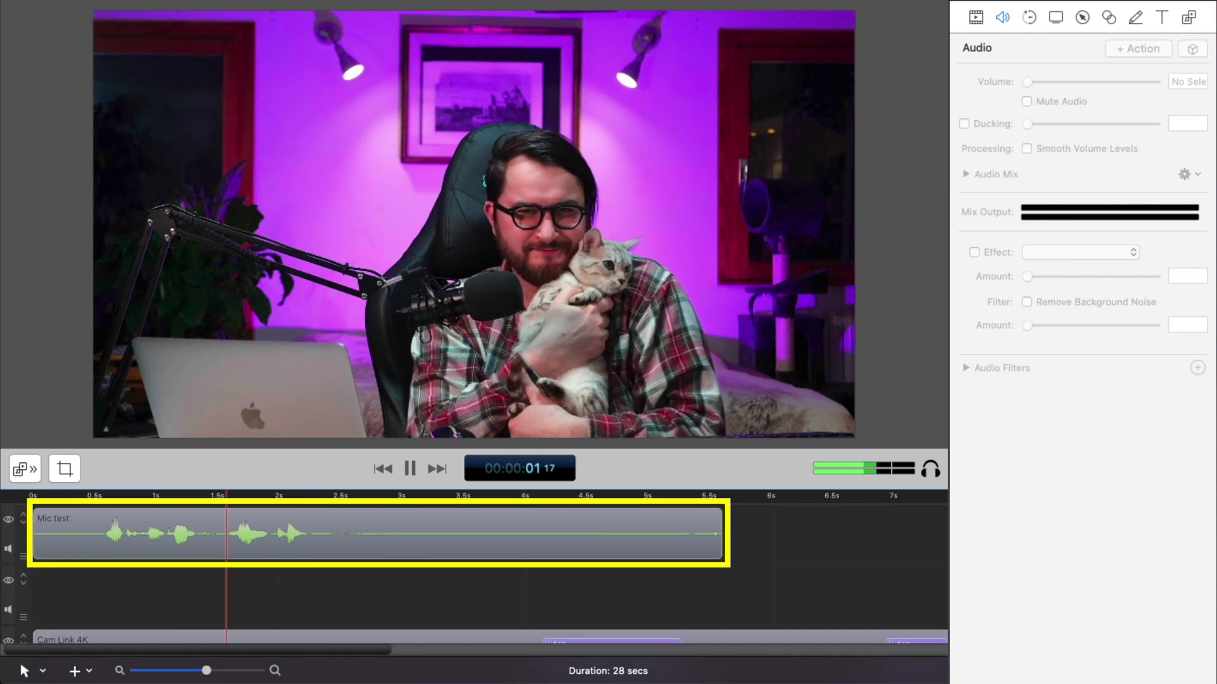
Place the Bossa Nova elevator music on a new track and play it from the start
key("space")
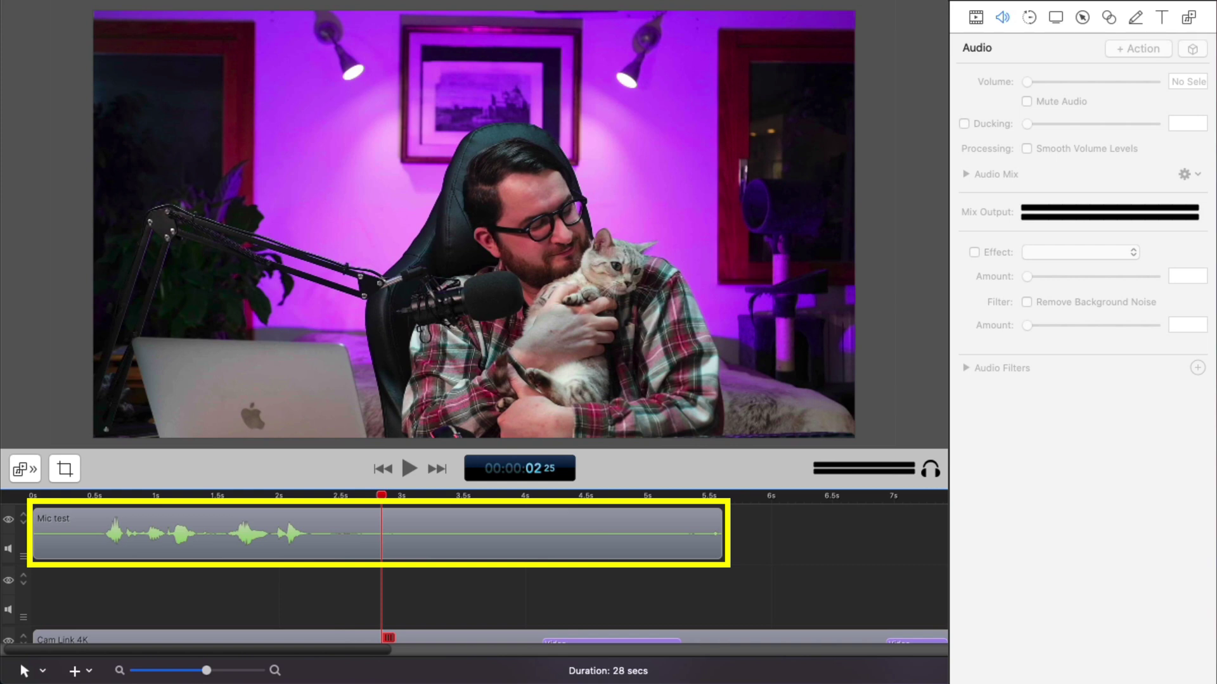
left_click_drag(1194, 570, 64, 586)
left_click(25, 497)
key("space")
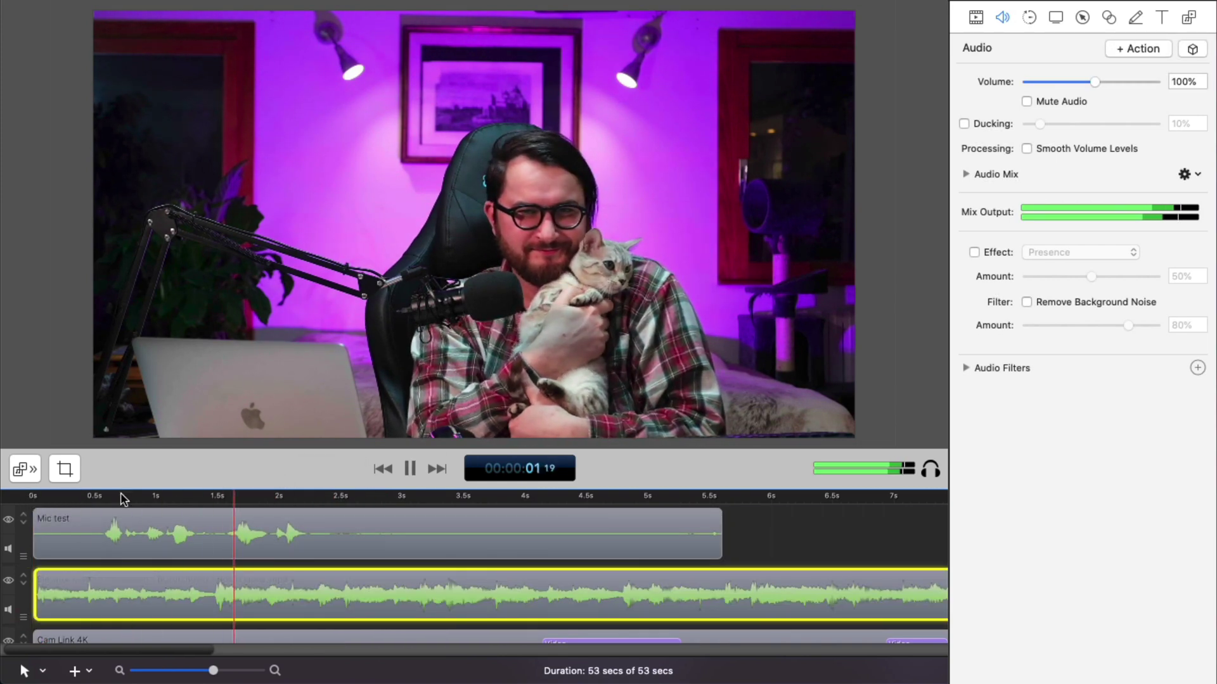
Turn on 10% ducking for the Mic test clip and listen to the ducked music
left_click(402, 525)
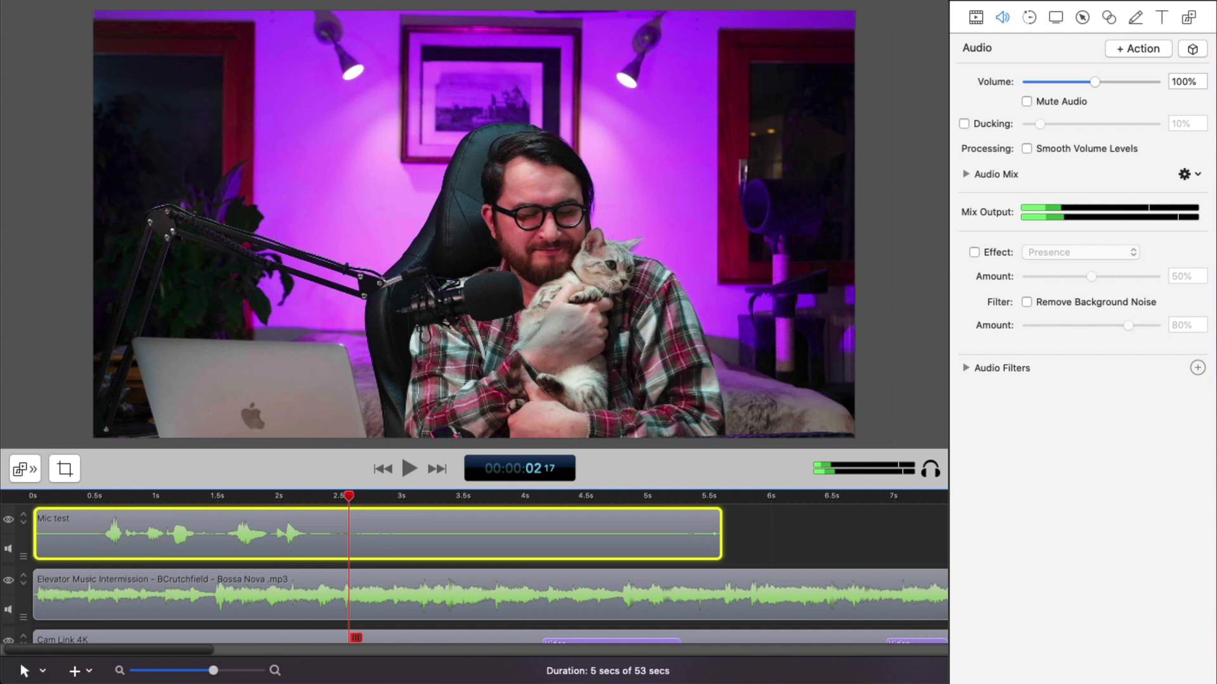
left_click(976, 126)
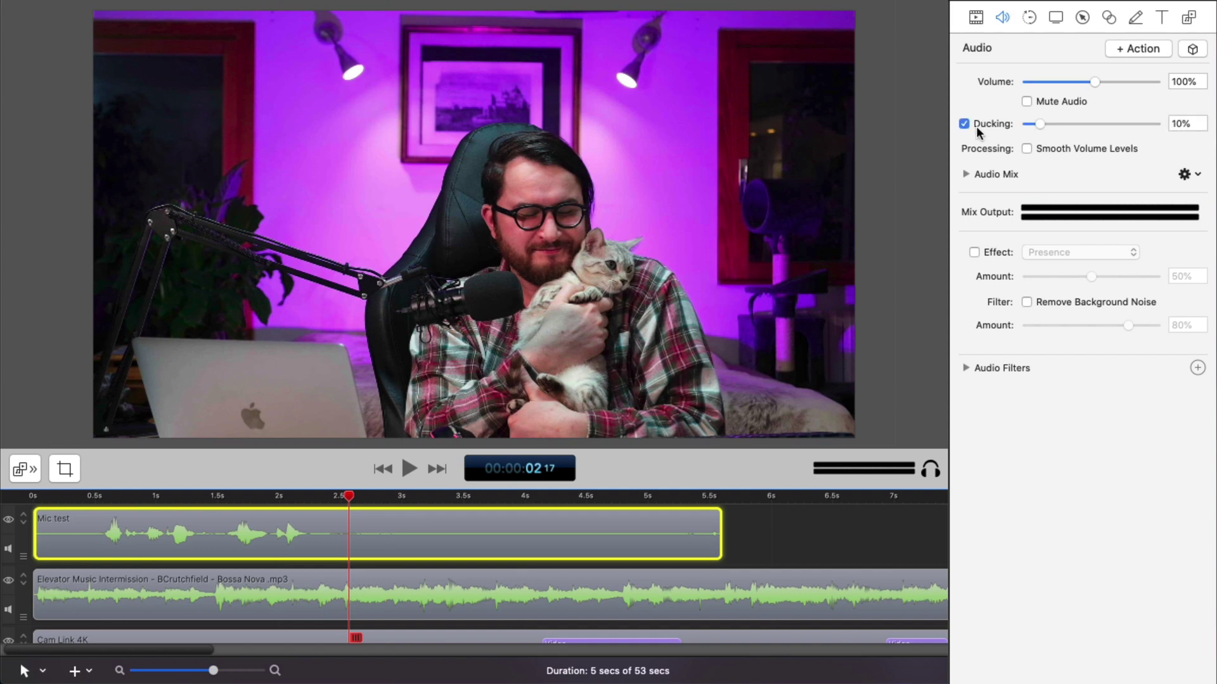
left_click(33, 495)
key("space")
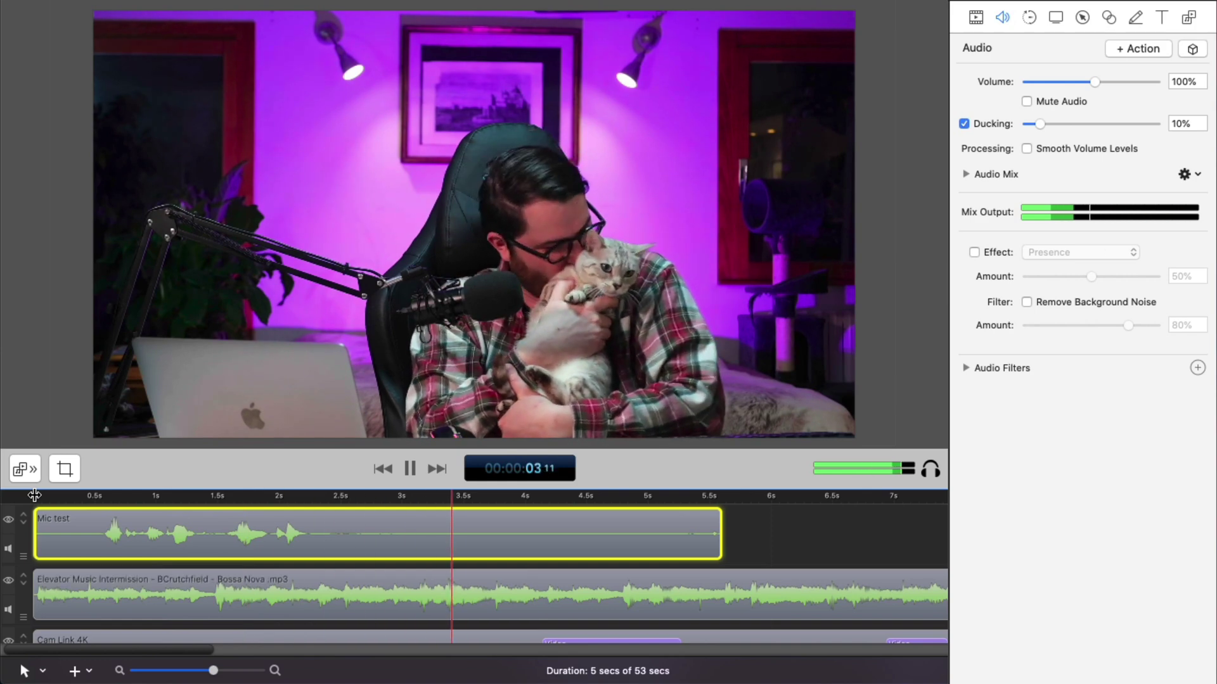
key("space")
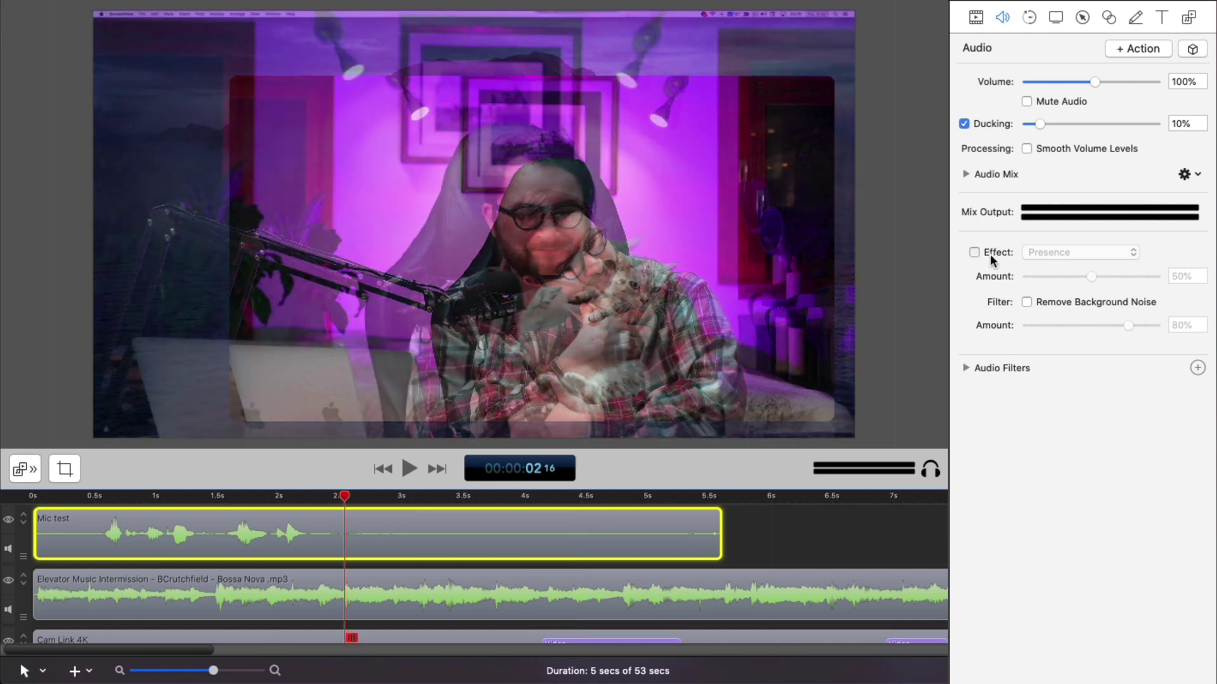
Give Mic test a Large Chamber effect and Remove Background Noise
left_click(974, 252)
left_click(1048, 252)
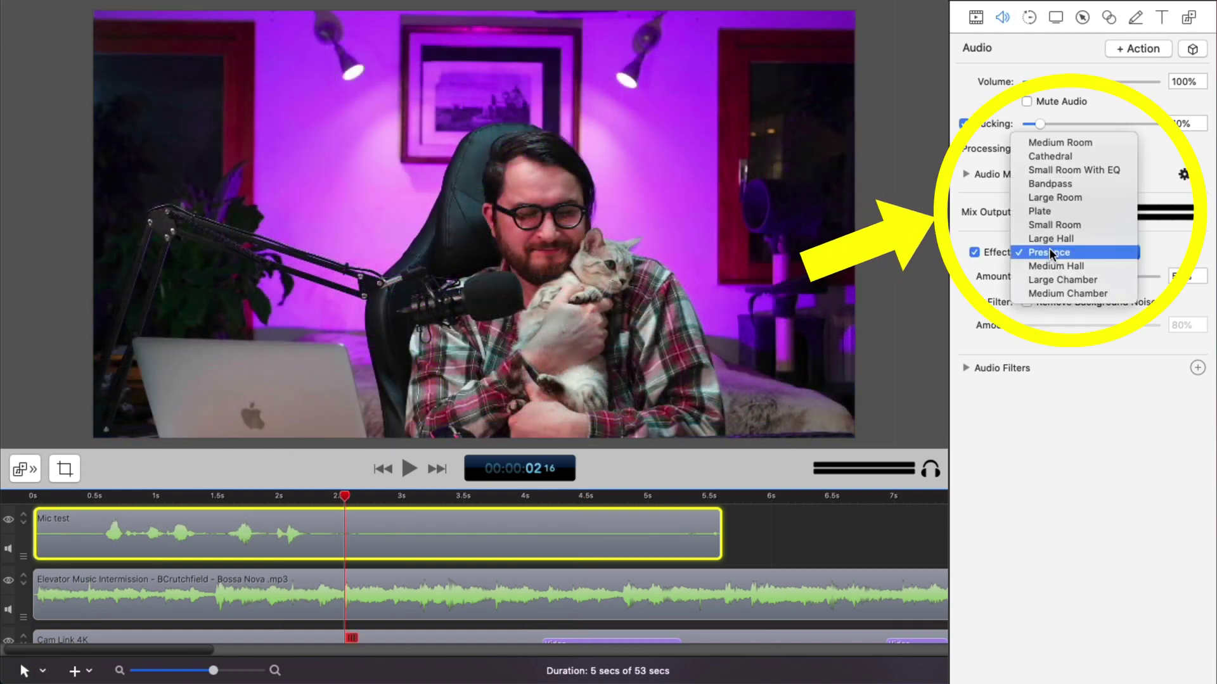
left_click(1058, 279)
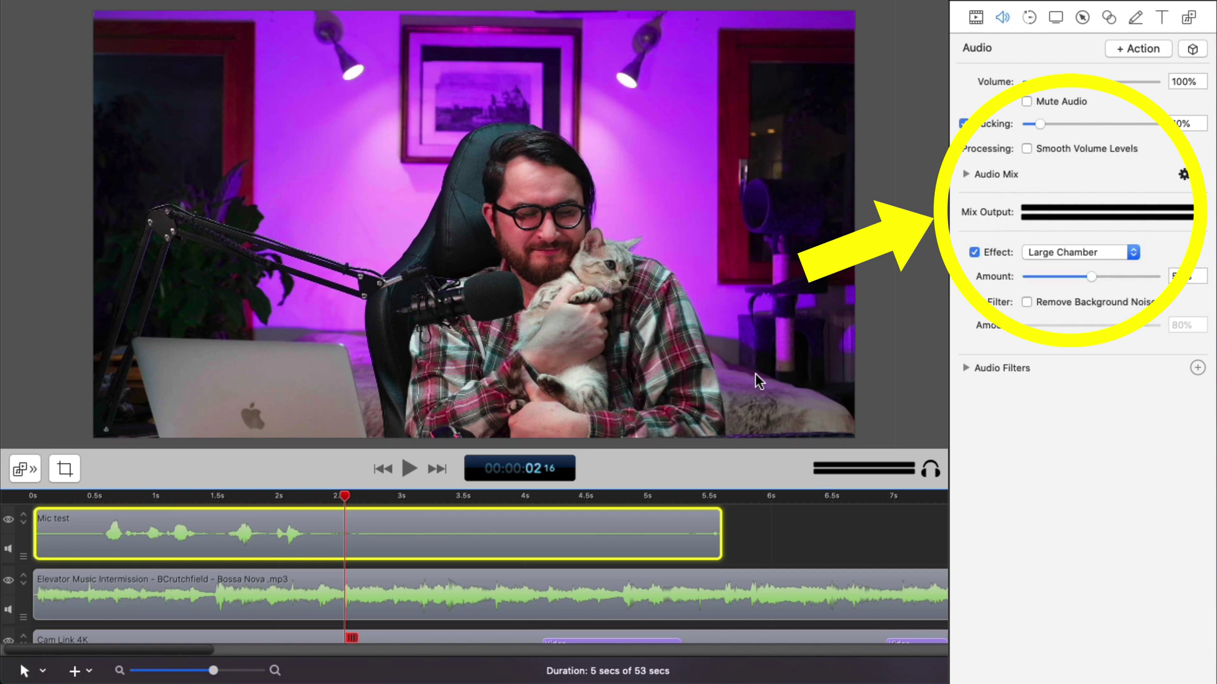
left_click(84, 502)
key("space")
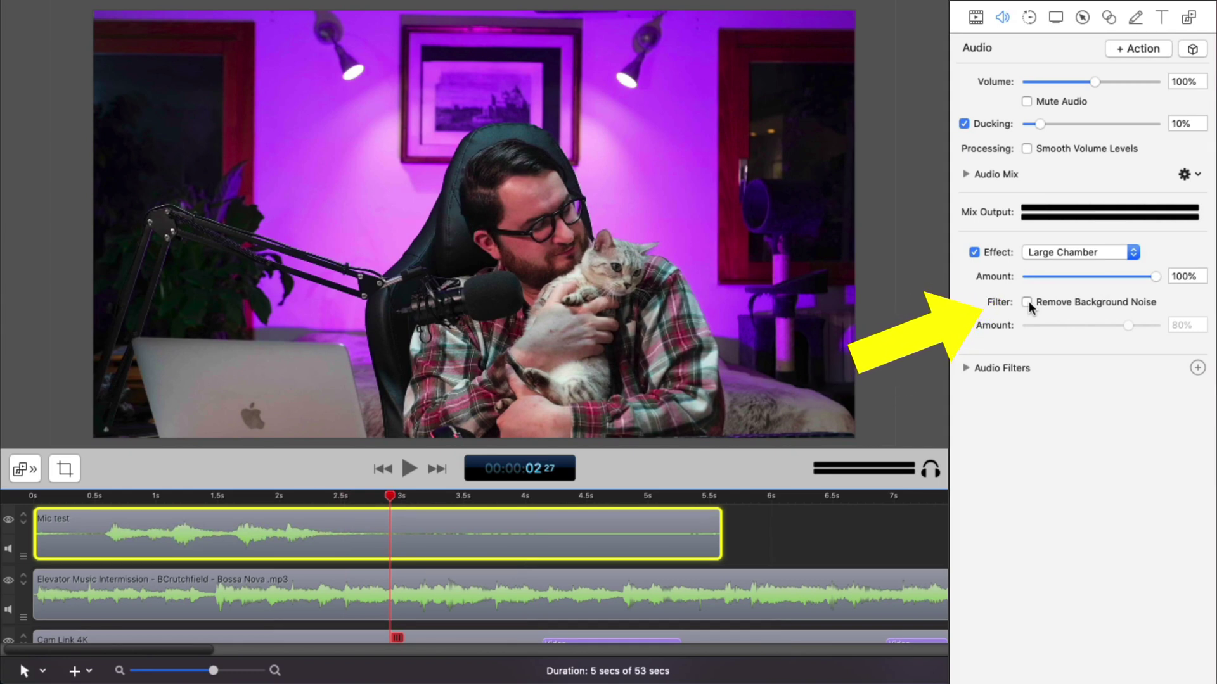
left_click(1027, 302)
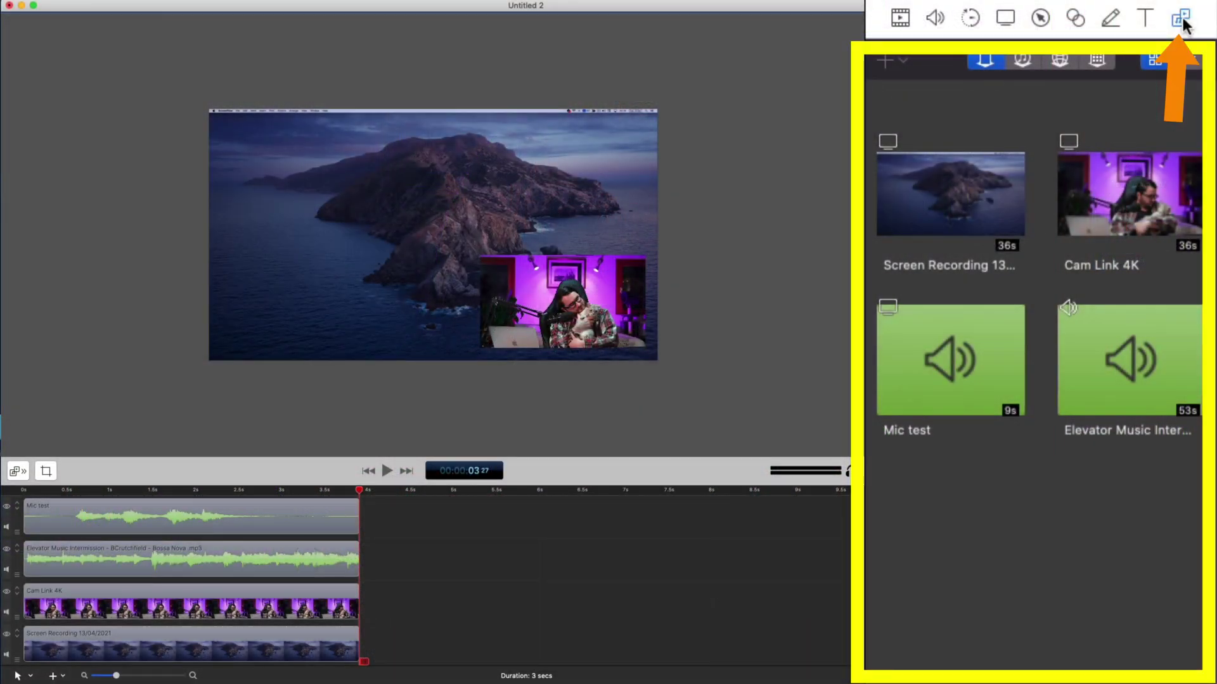
Record a new Cam Link 4K clip, place it after the others on the timeline, and play it
left_click_drag(1146, 579, 926, 209)
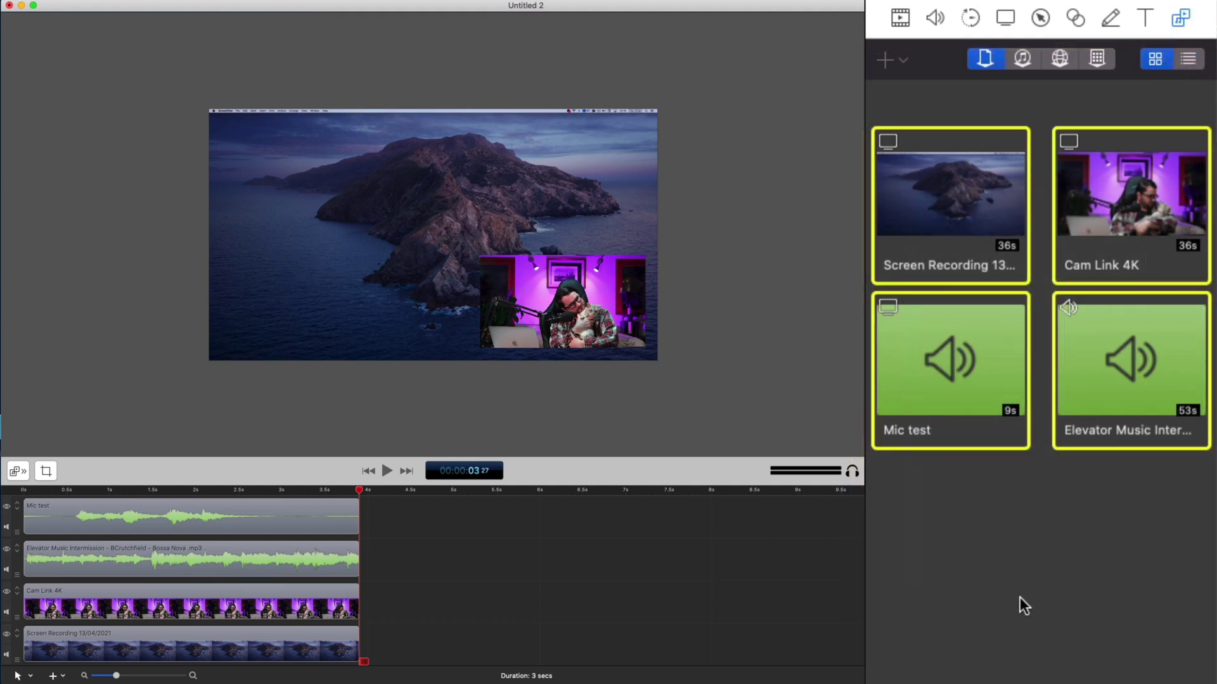
key("super+n")
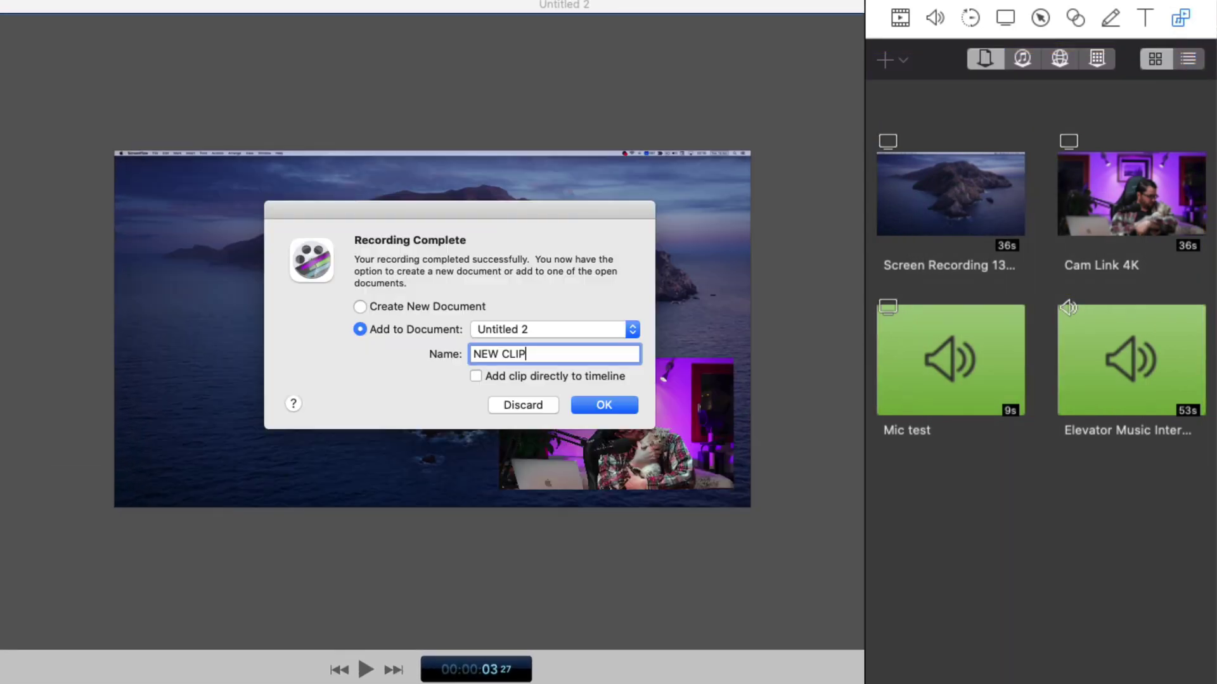
key("Return")
left_click_drag(950, 533, 410, 584)
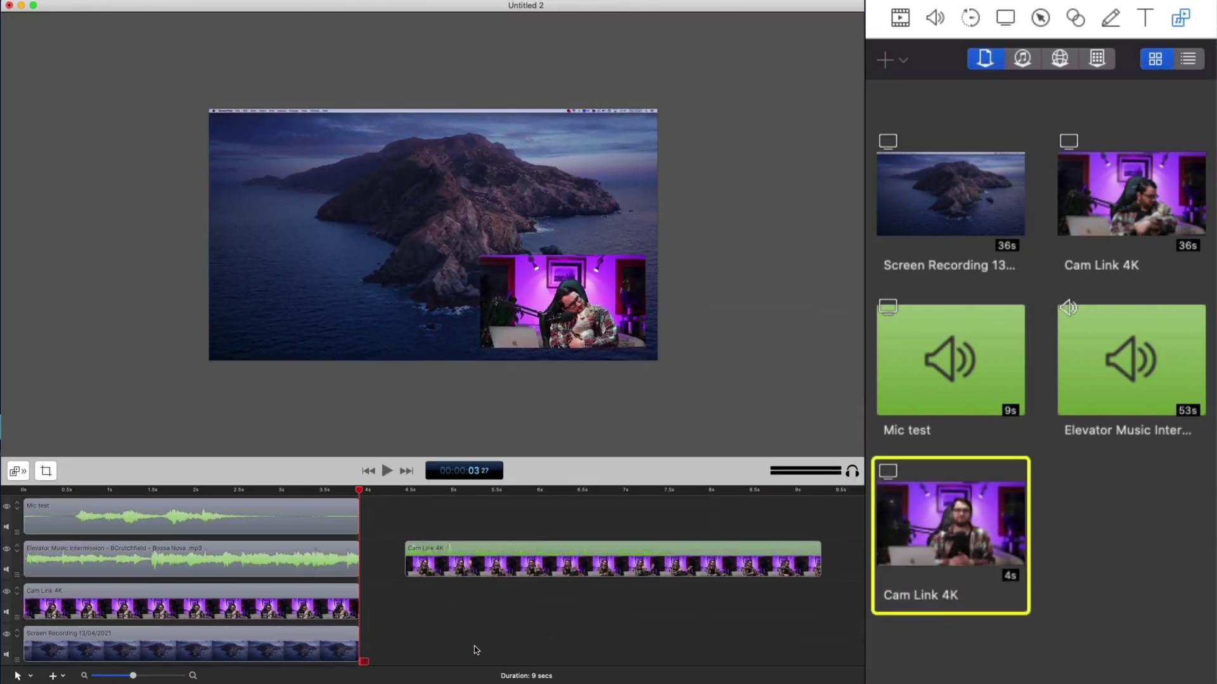
left_click(403, 496)
key("space")
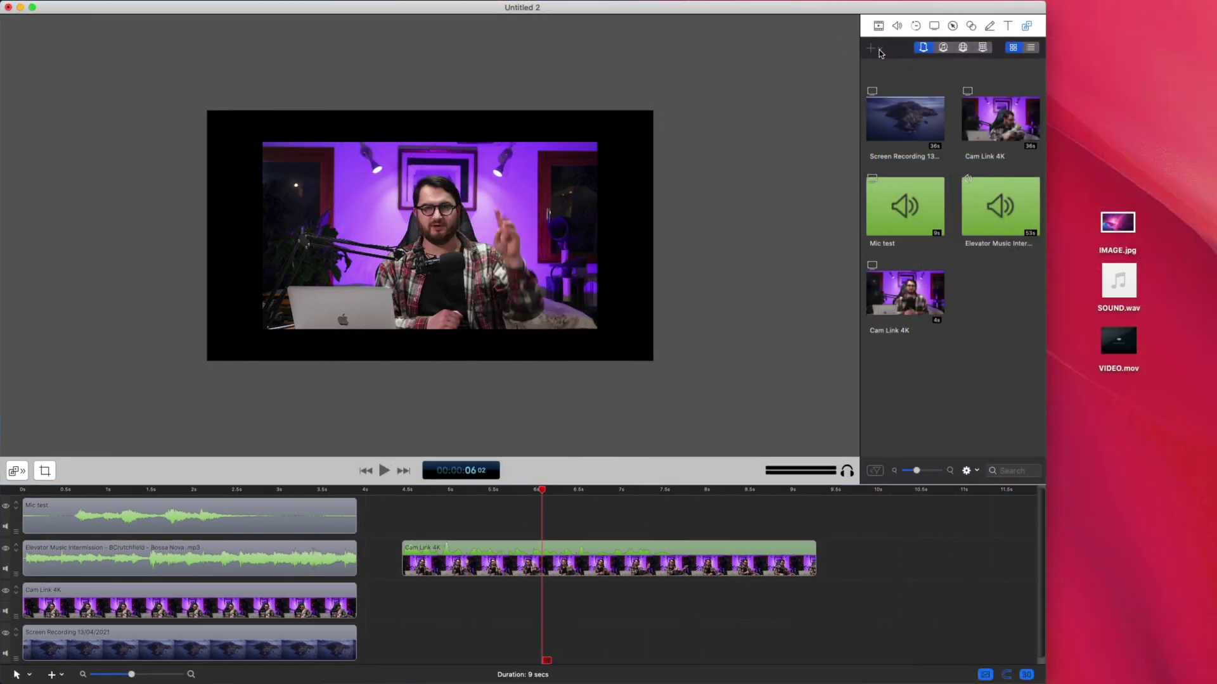
Import IMAGE.jpg, SOUND.wav and VIDEO.mov, dropping VIDEO.mov onto the timeline
left_click(881, 53)
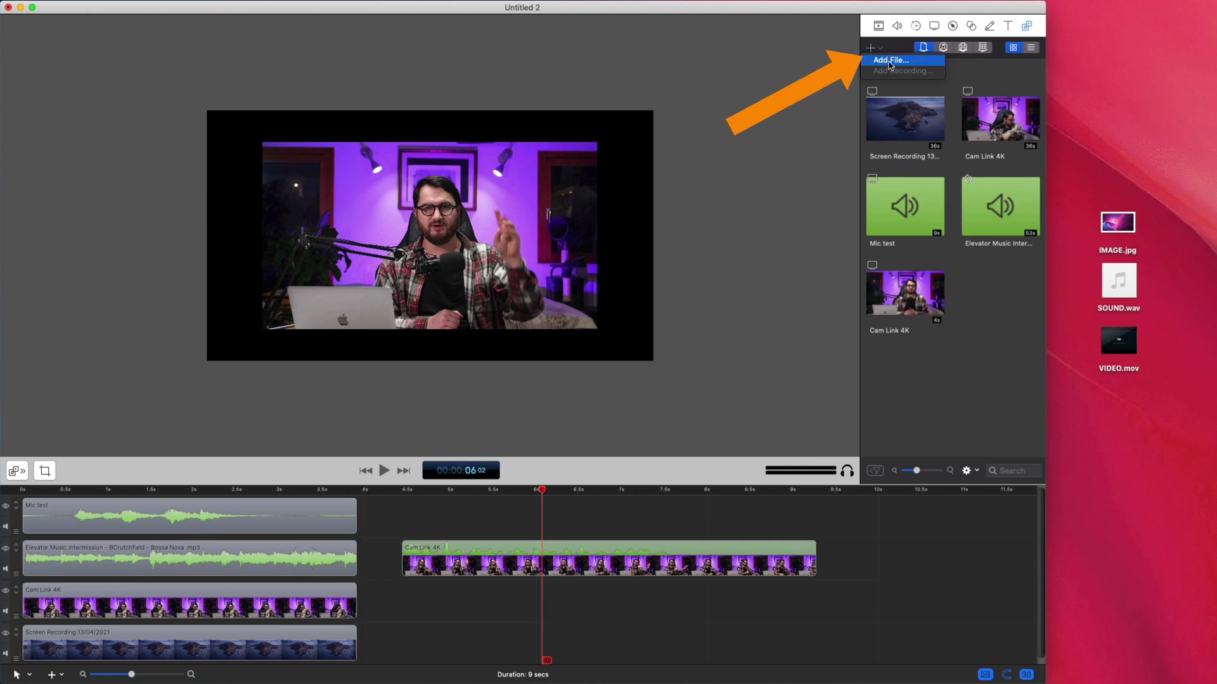
left_click(888, 61)
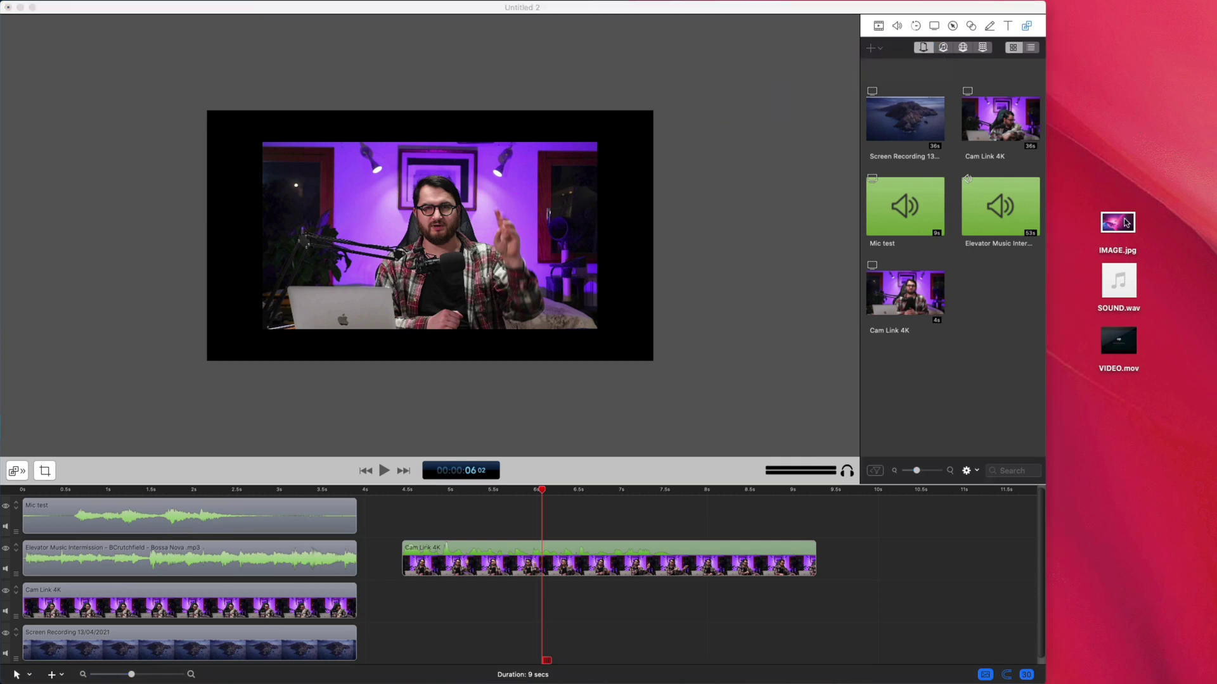
left_click_drag(1125, 222, 965, 329)
left_click_drag(1118, 282, 1034, 374)
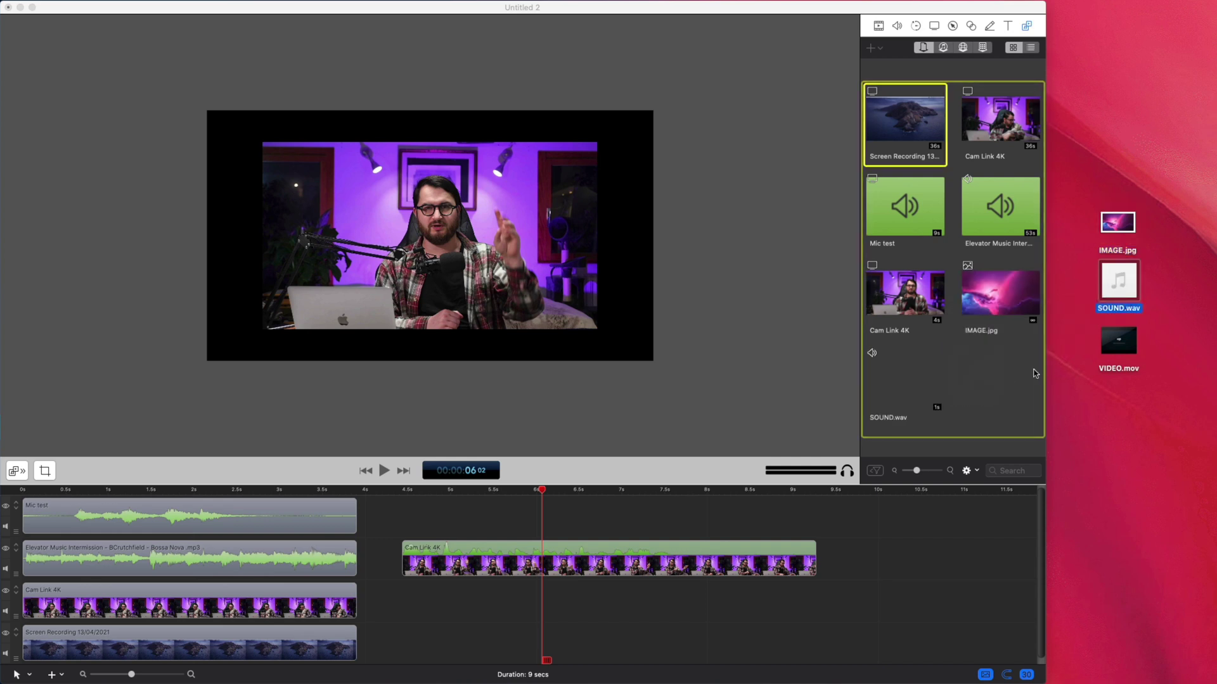
left_click_drag(1118, 340, 553, 513)
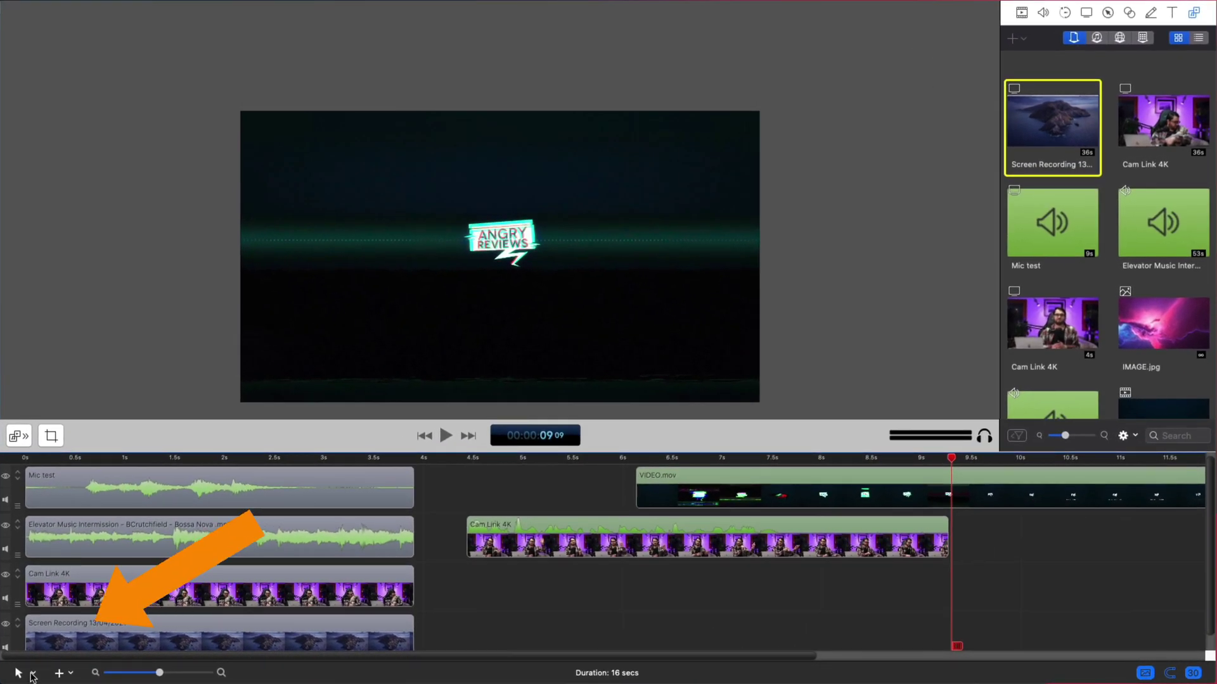
Split the later Cam Link 4K clip into three pieces around 5 and 5.6 seconds
left_click(33, 673)
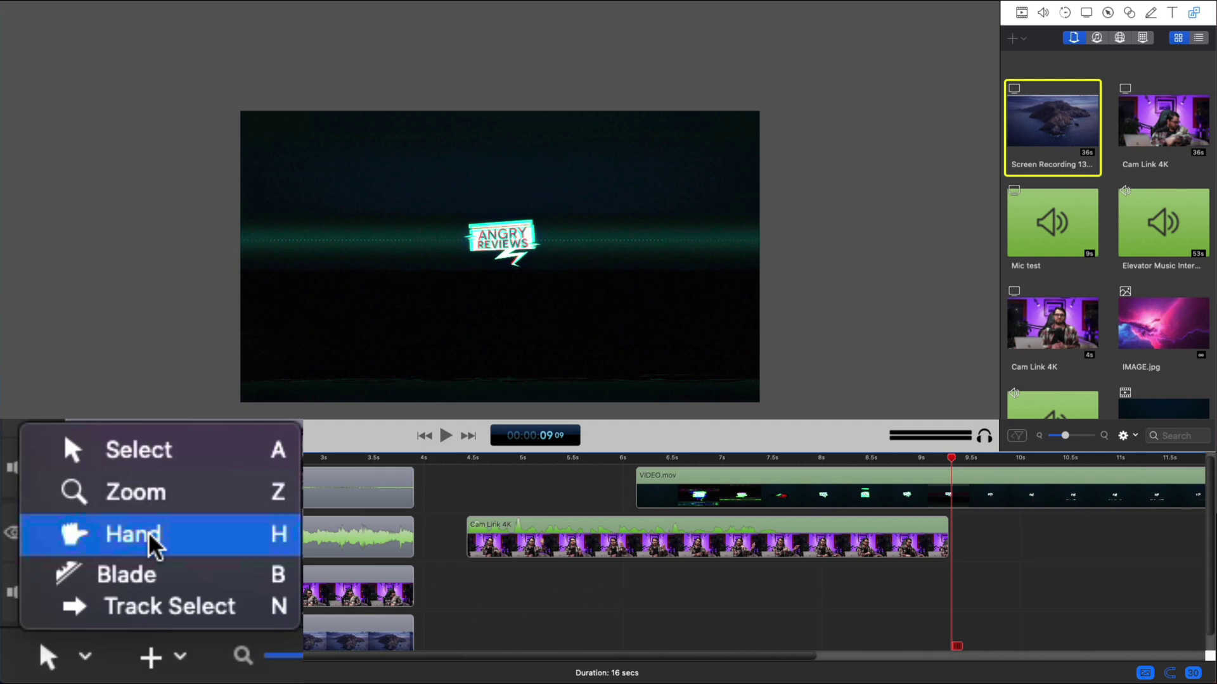
key("KP_Subtract")
key("KP_Add")
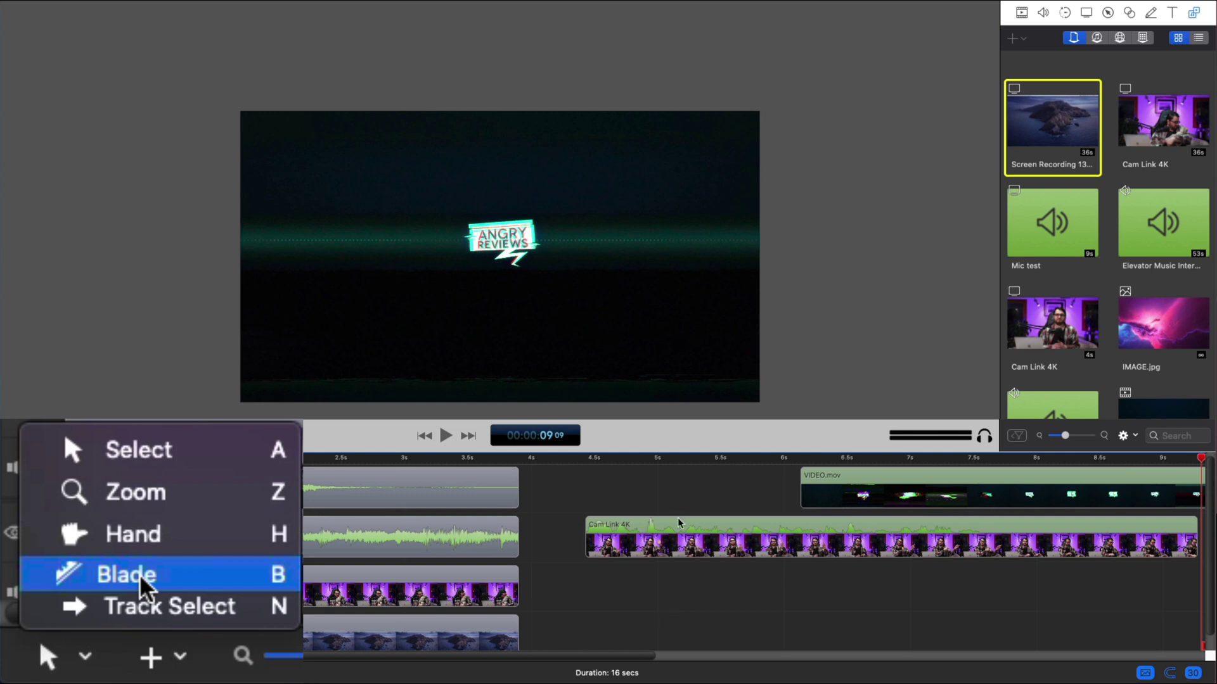
key("t")
left_click(674, 459)
key("t")
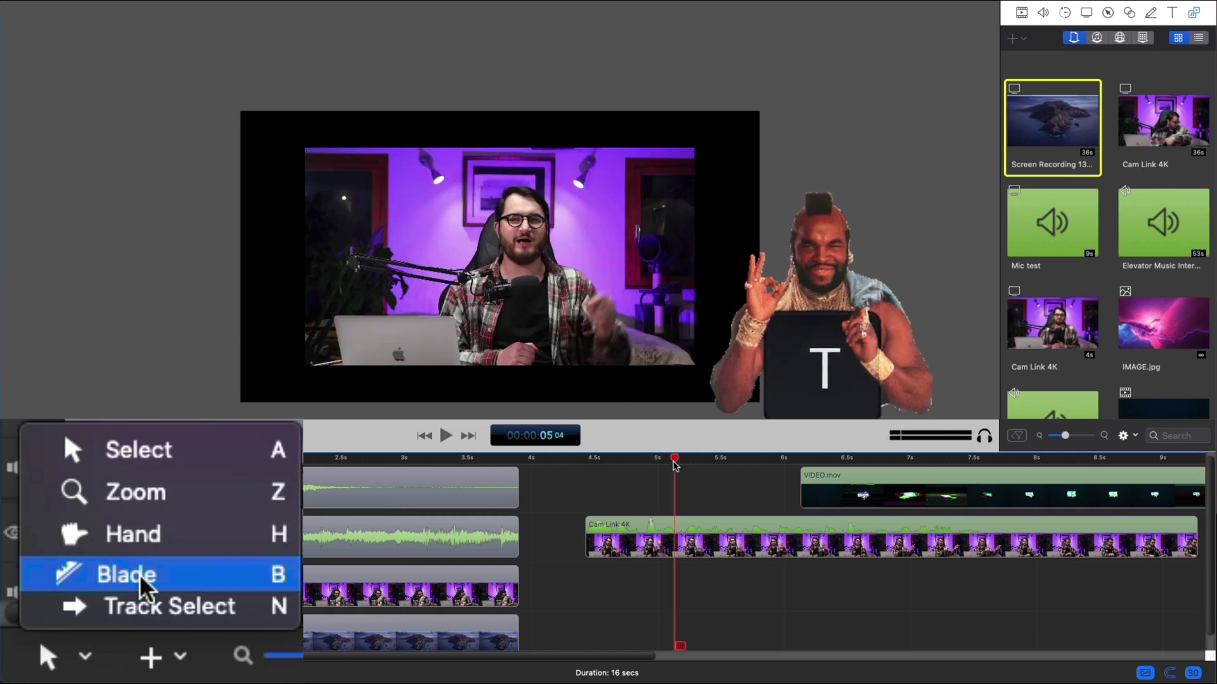
left_click(751, 538)
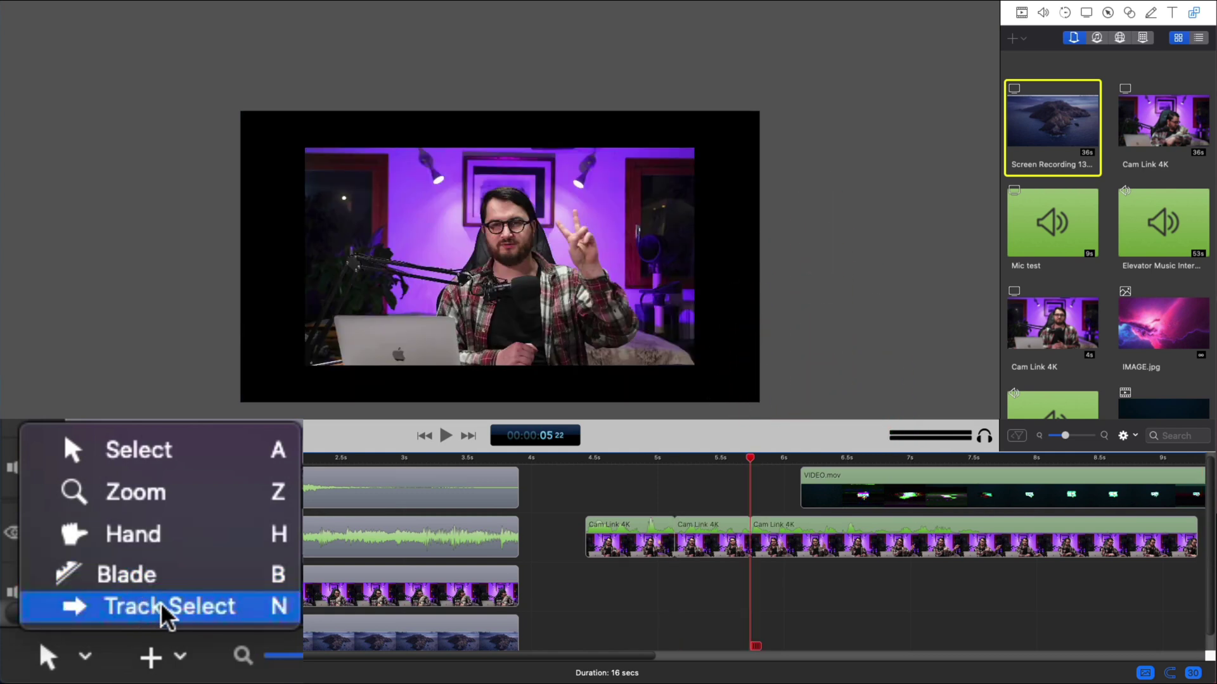
left_click(548, 545)
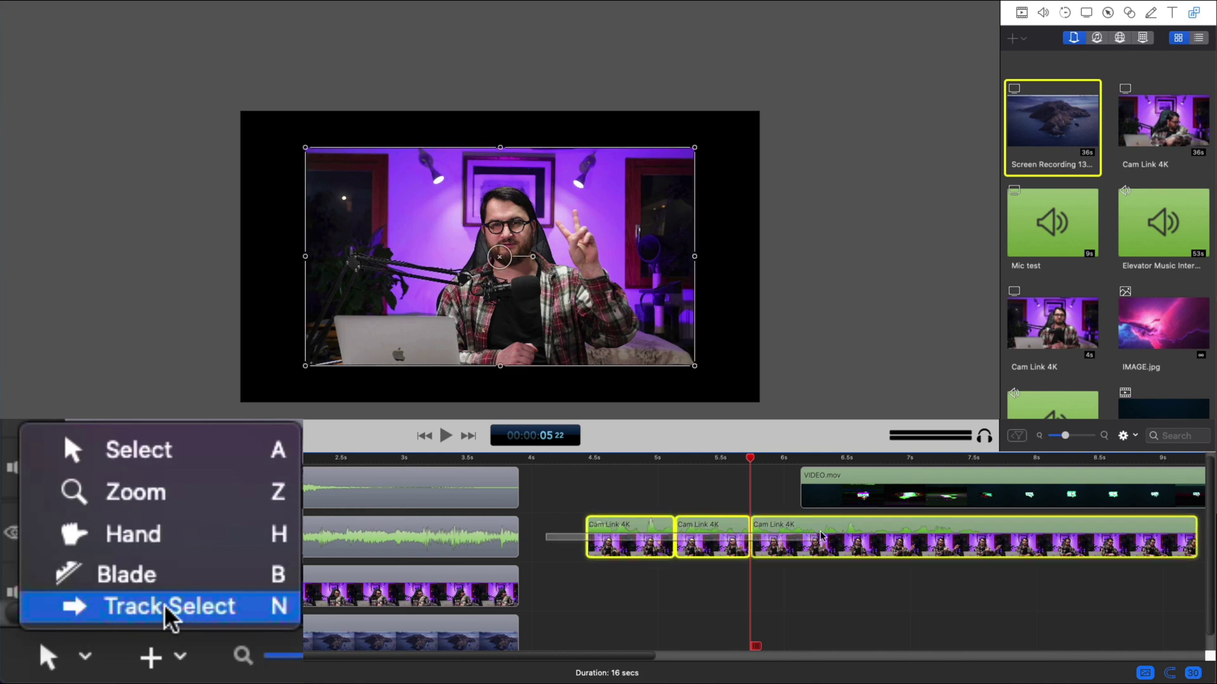
left_click(330, 540)
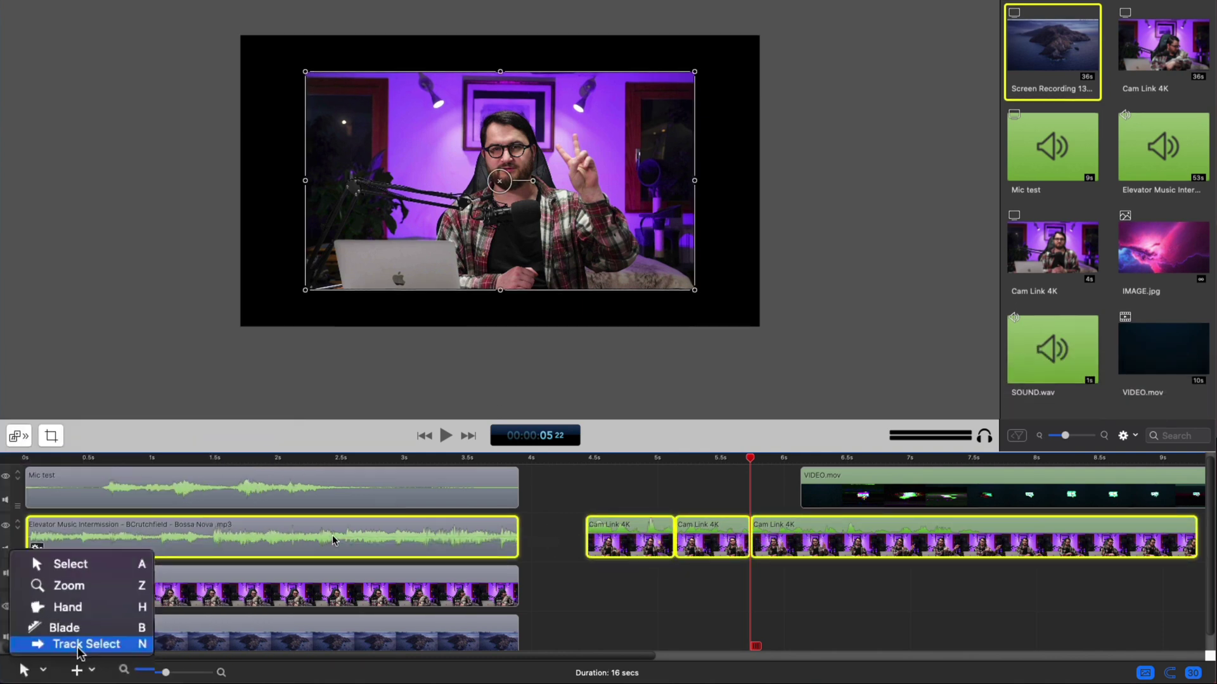
Set VIDEO.mov to play in reverse in the Clip Inspector
left_click(161, 607)
double_click(856, 491)
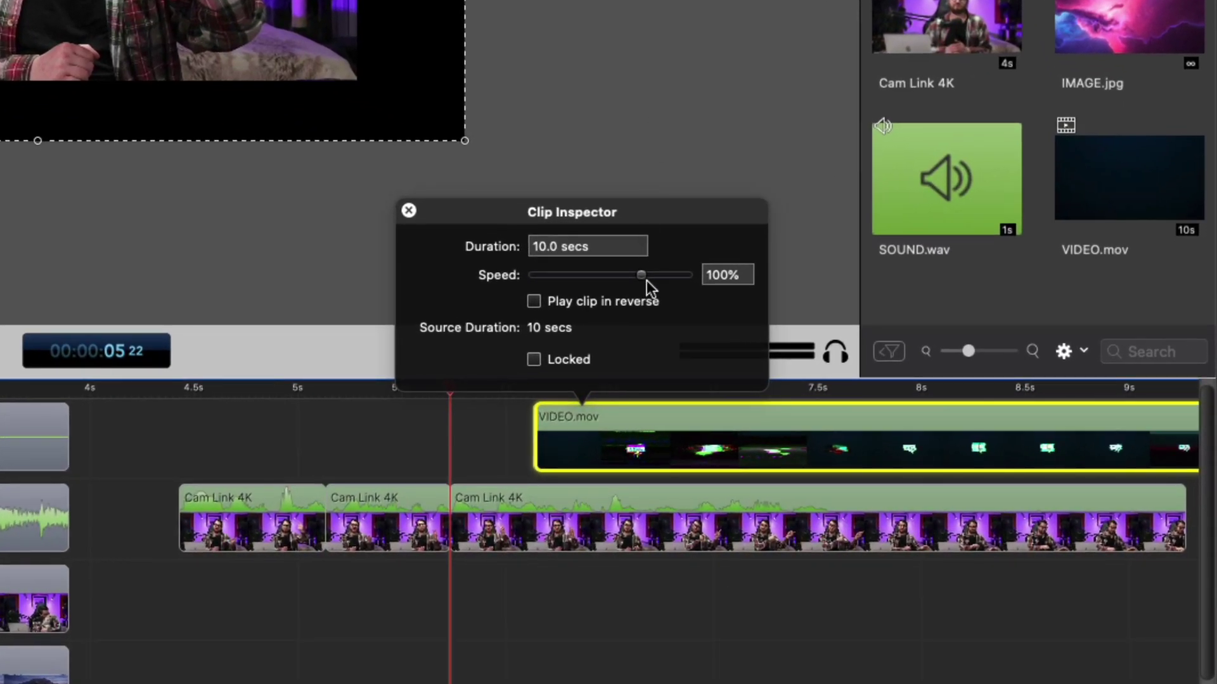
mouse_move(645, 276)
left_mouse_down()
mouse_move(535, 274)
mouse_move(640, 272)
left_mouse_up()
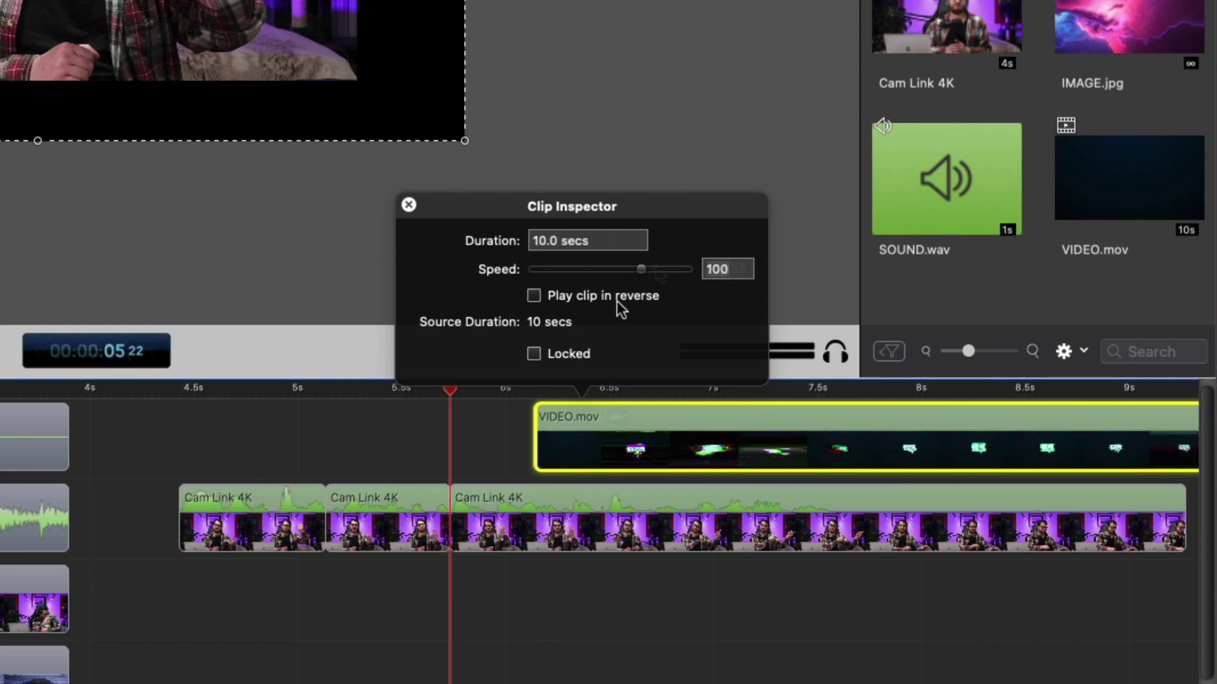
left_click(620, 307)
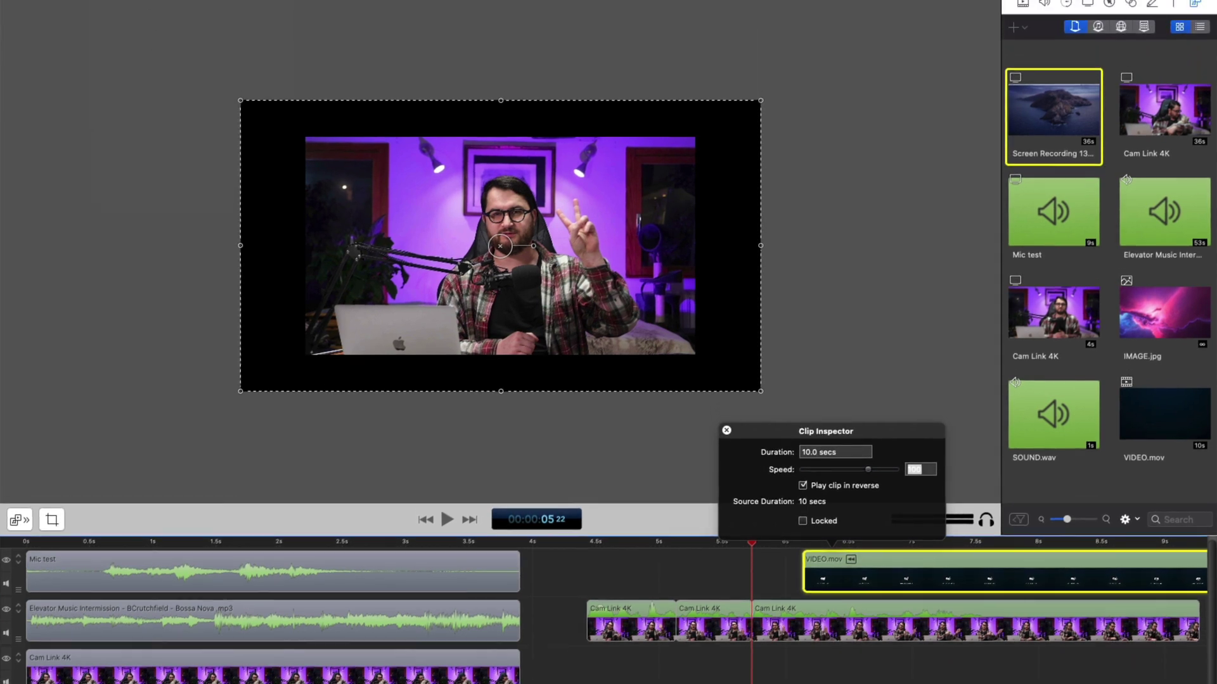
Export ScreenFlow.mp4 to the Desktop with manual Web - High settings at 1920 x 1080
left_click(114, 7)
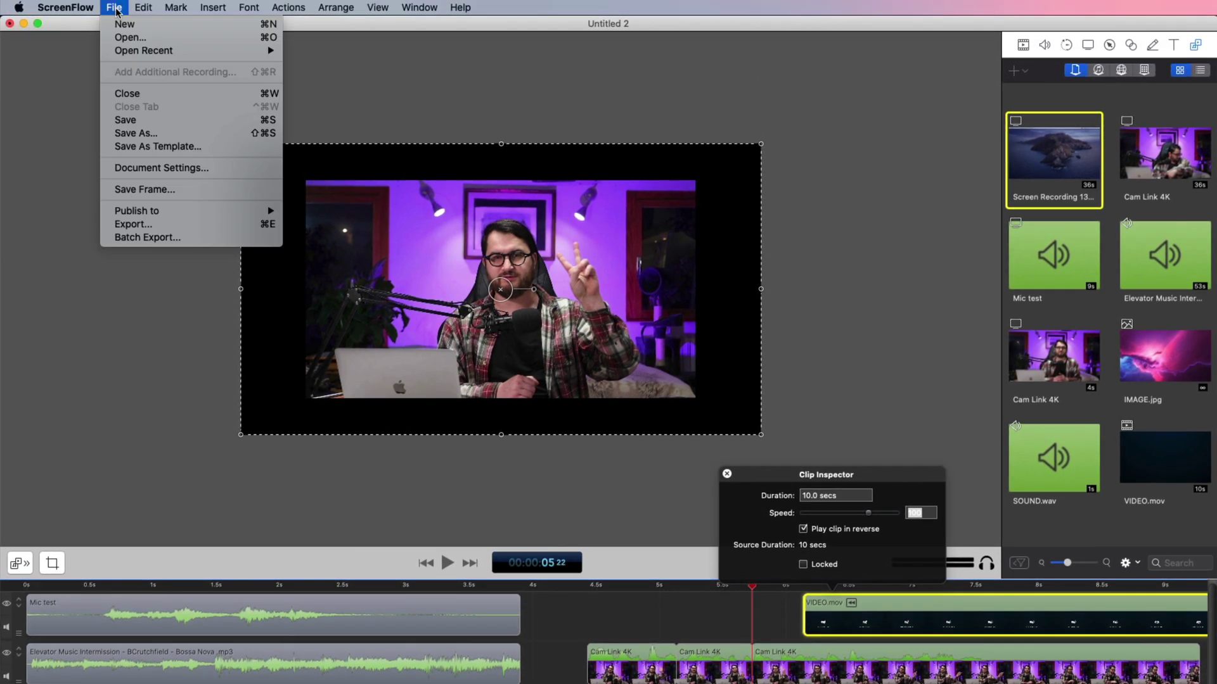
left_click(153, 228)
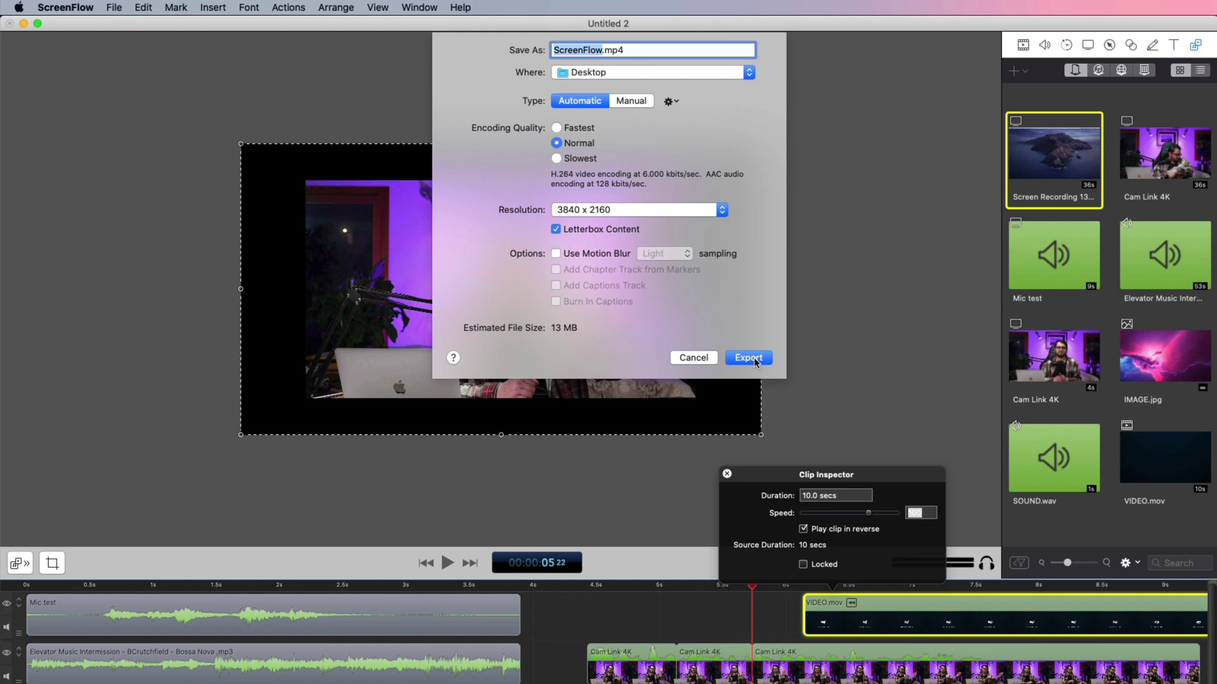
left_click(633, 100)
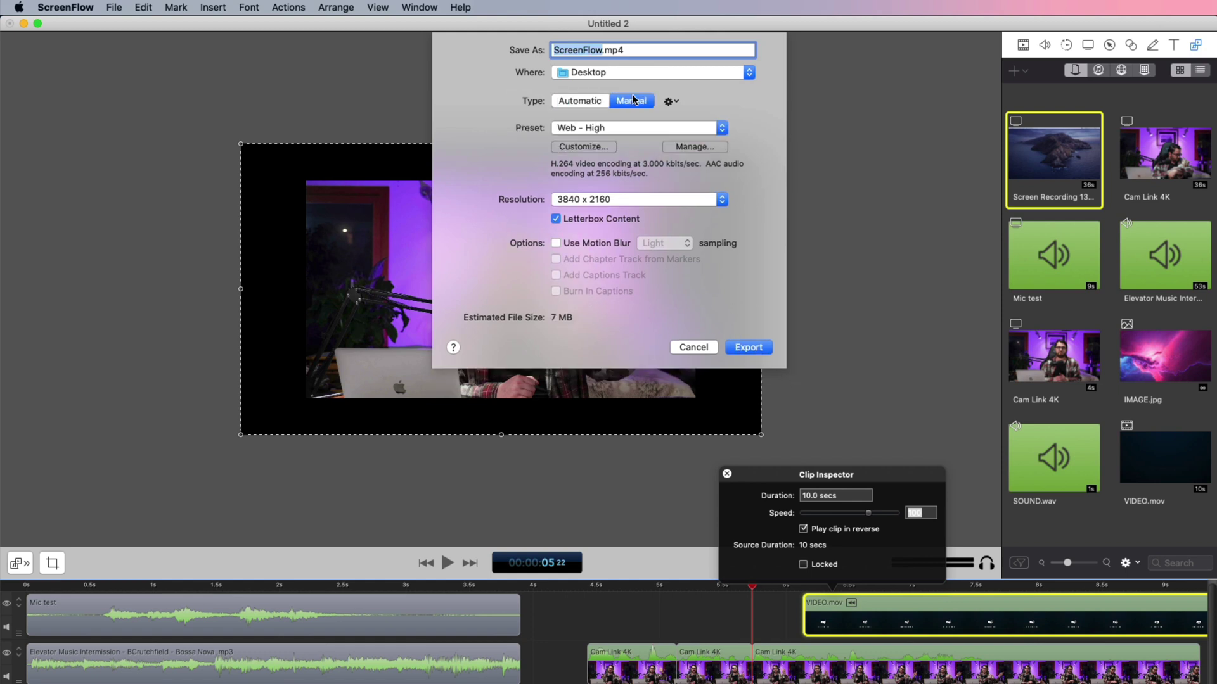
left_click(612, 200)
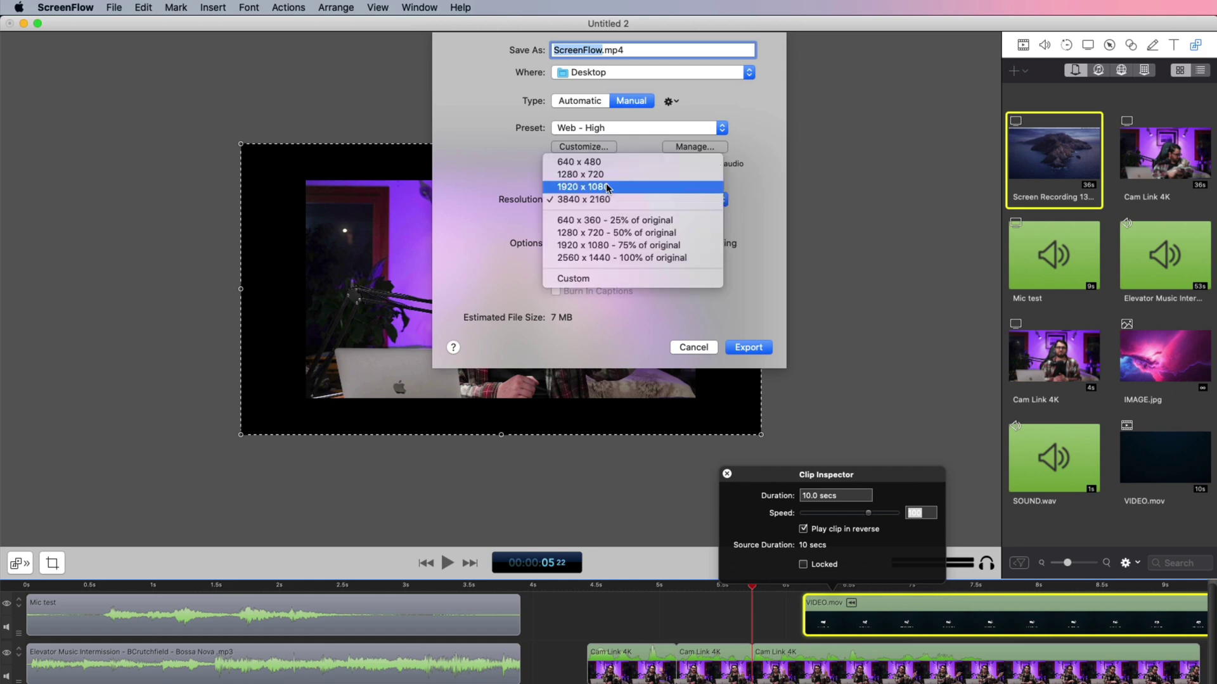
left_click(748, 348)
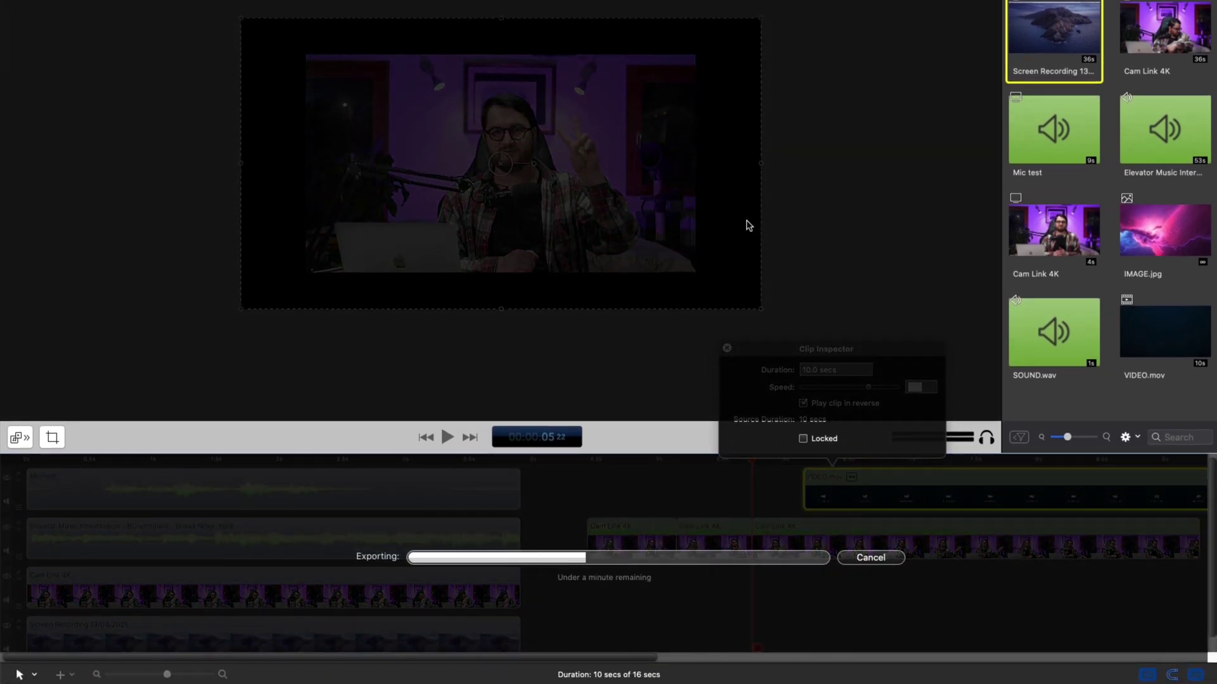